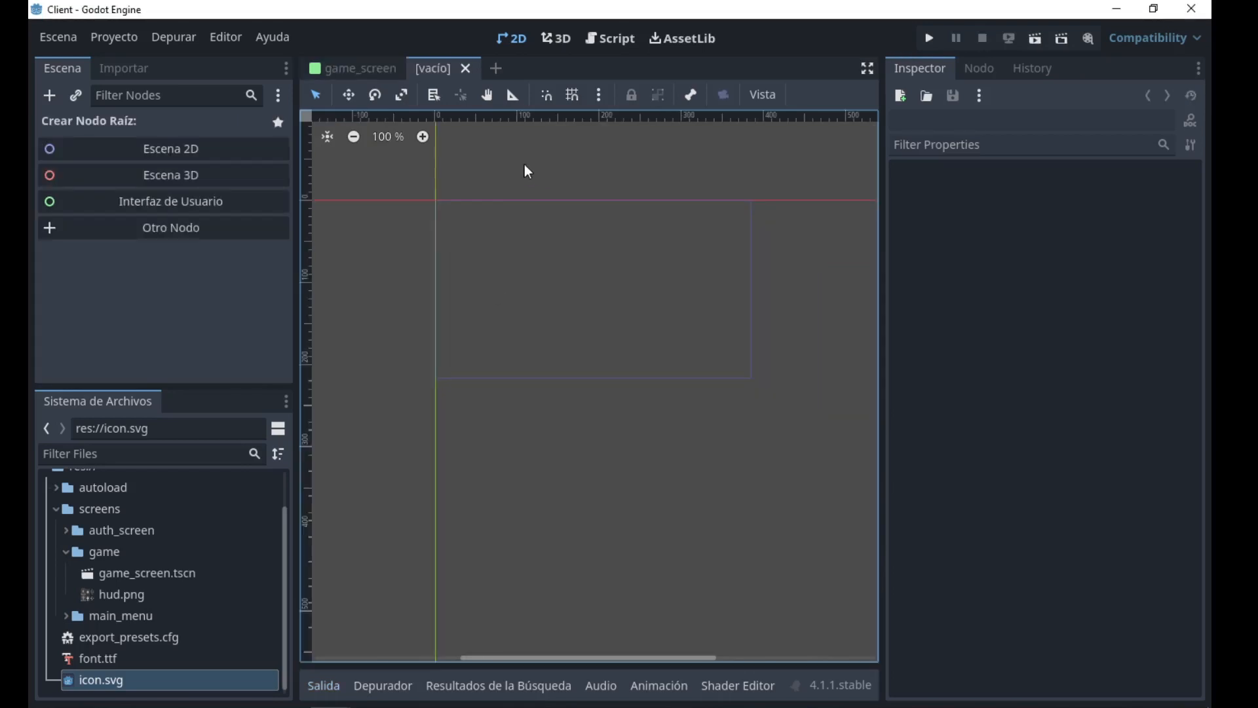
Create a Node2D root for the empty scene and rename it DPad.
{"action": "left_click", "coordinate": [150, 146]}
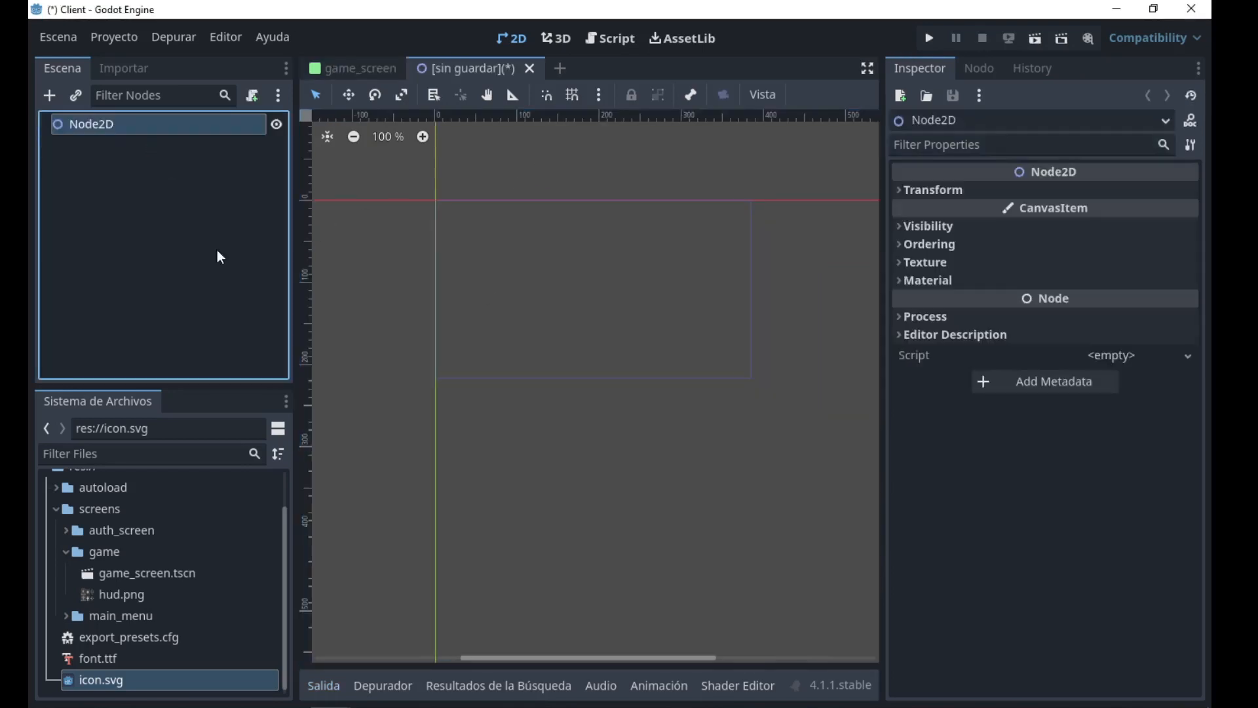
{"action": "key", "text": "F2"}
{"action": "type", "text": "D"}
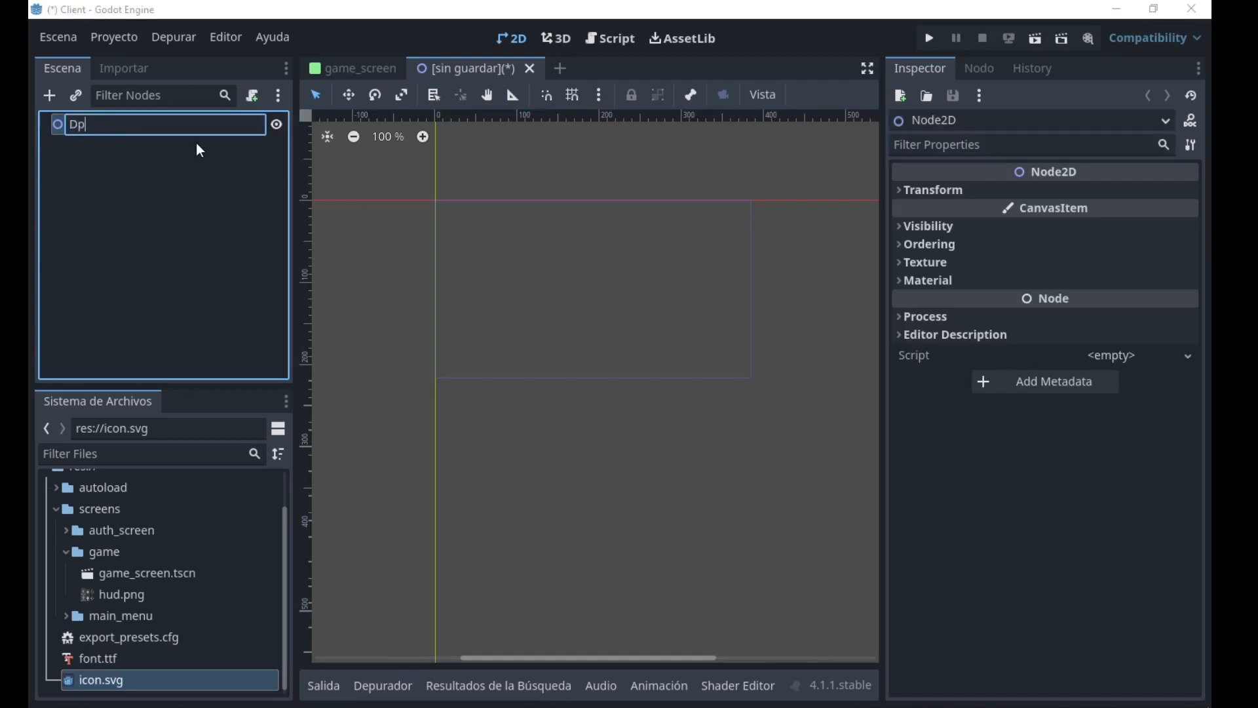
{"action": "type", "text": "Pad"}
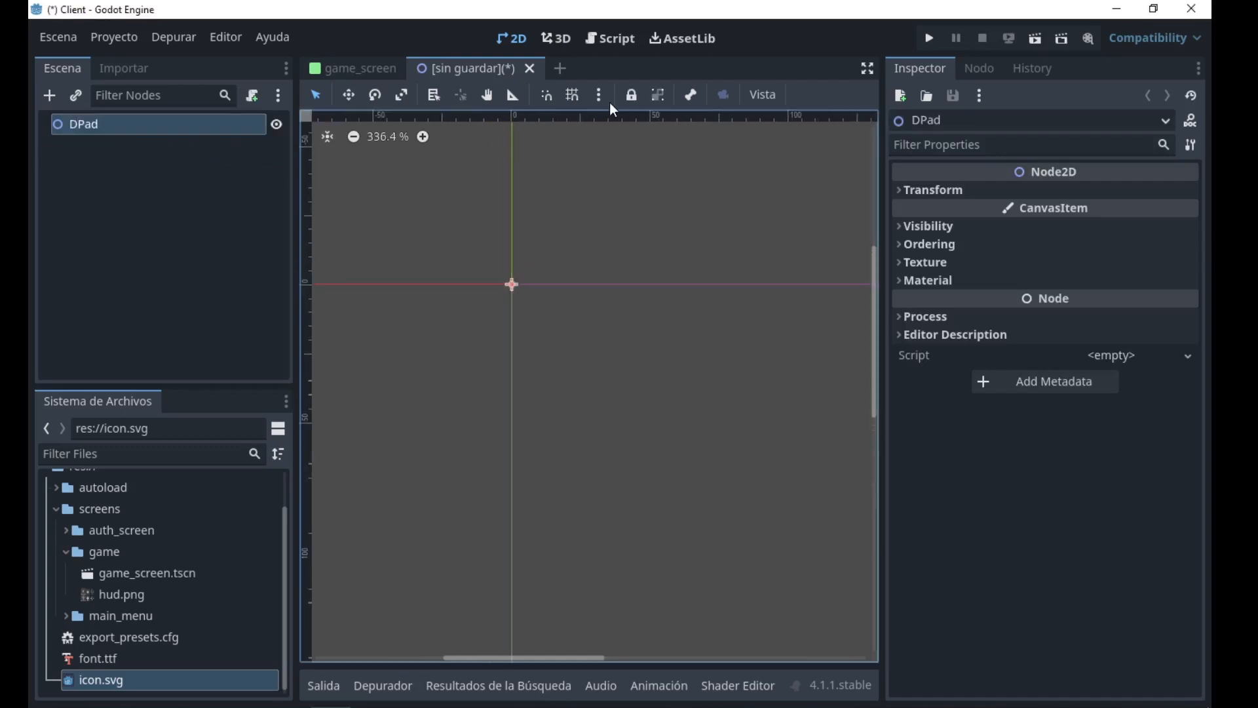
Enable grid snapping and add a TouchScreenButton node as a child of DPad.
{"action": "left_click", "coordinate": [578, 97]}
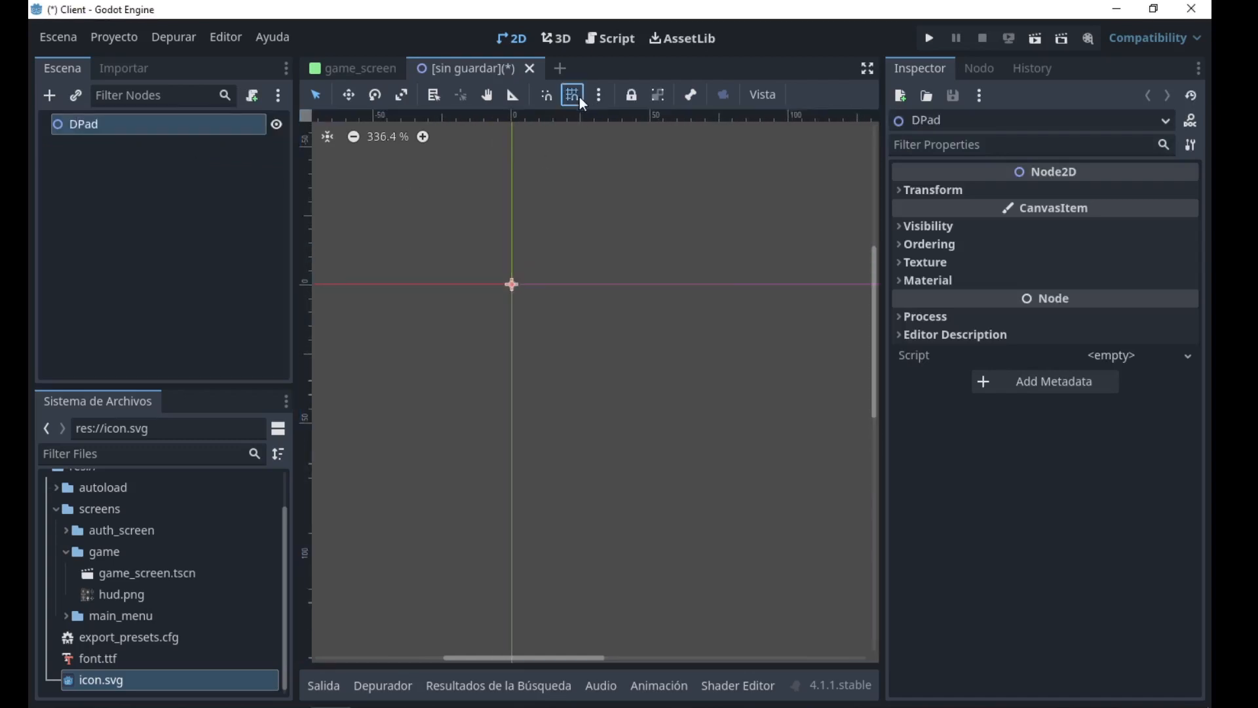
{"action": "key", "text": "ctrl+a"}
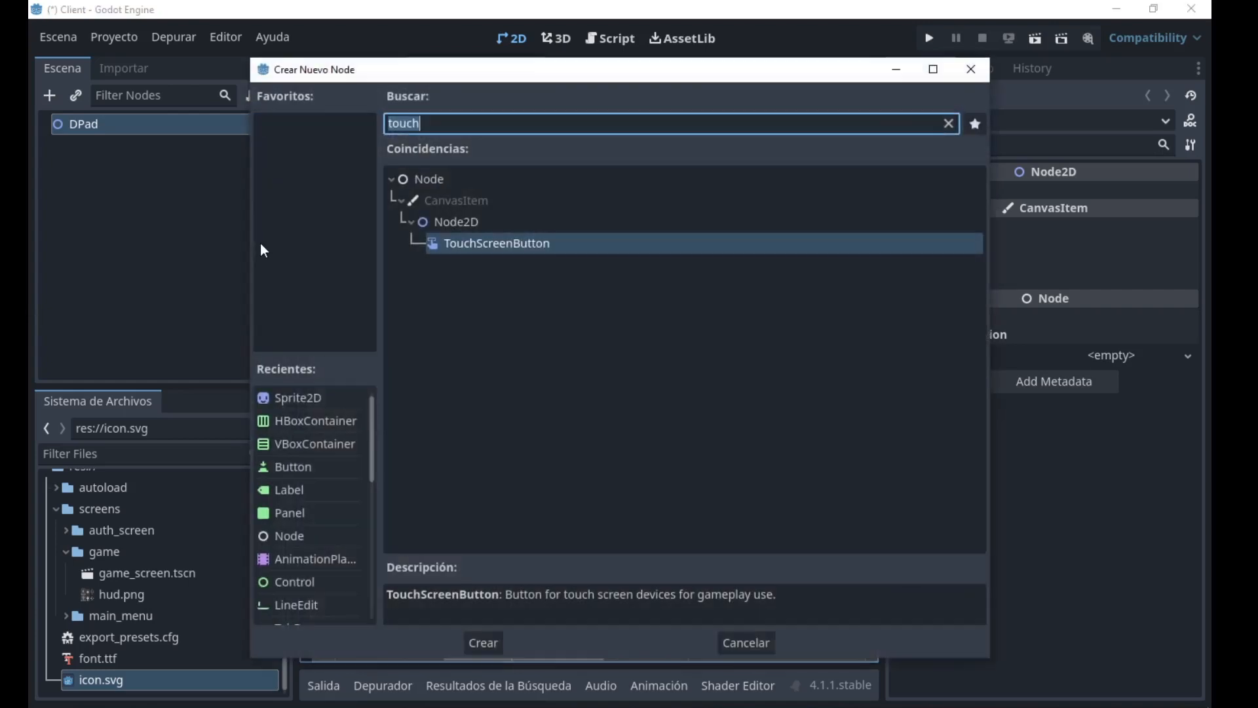
{"action": "key", "text": "Return"}
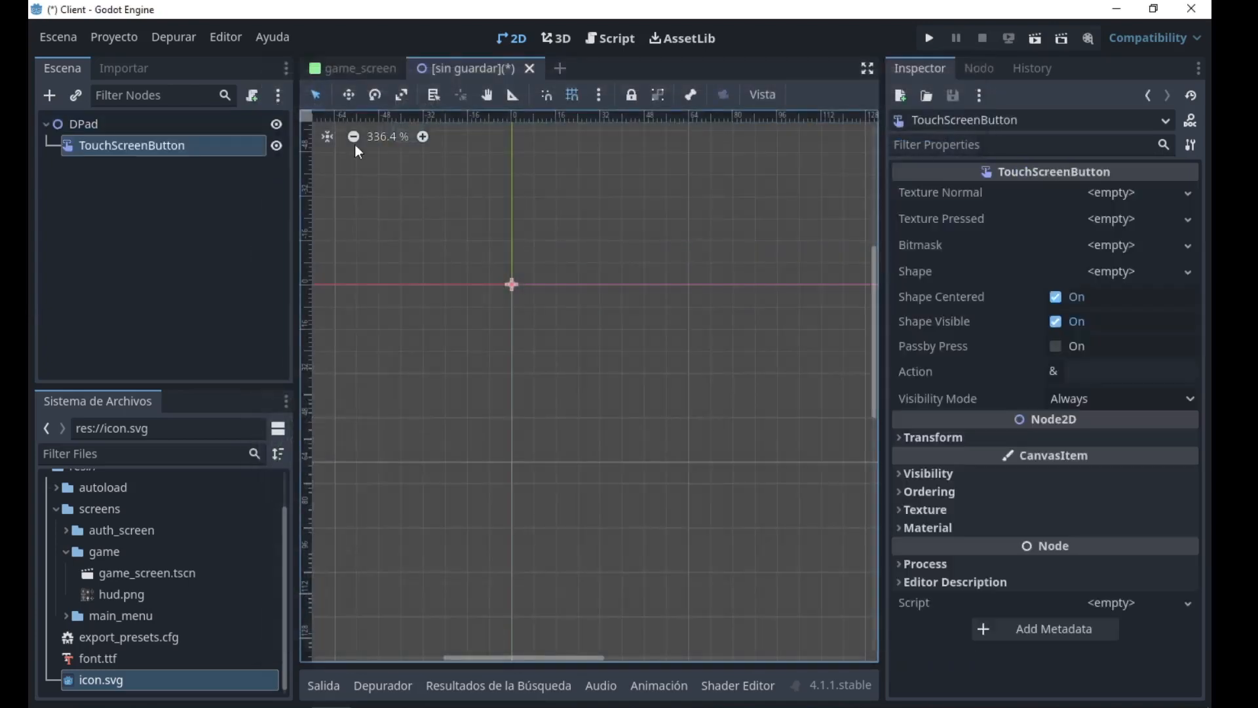
{"action": "scroll", "coordinate": [505, 226], "scroll_direction": "up", "scroll_amount": 2}
{"action": "scroll", "coordinate": [481, 243], "scroll_direction": "down", "scroll_amount": 1}
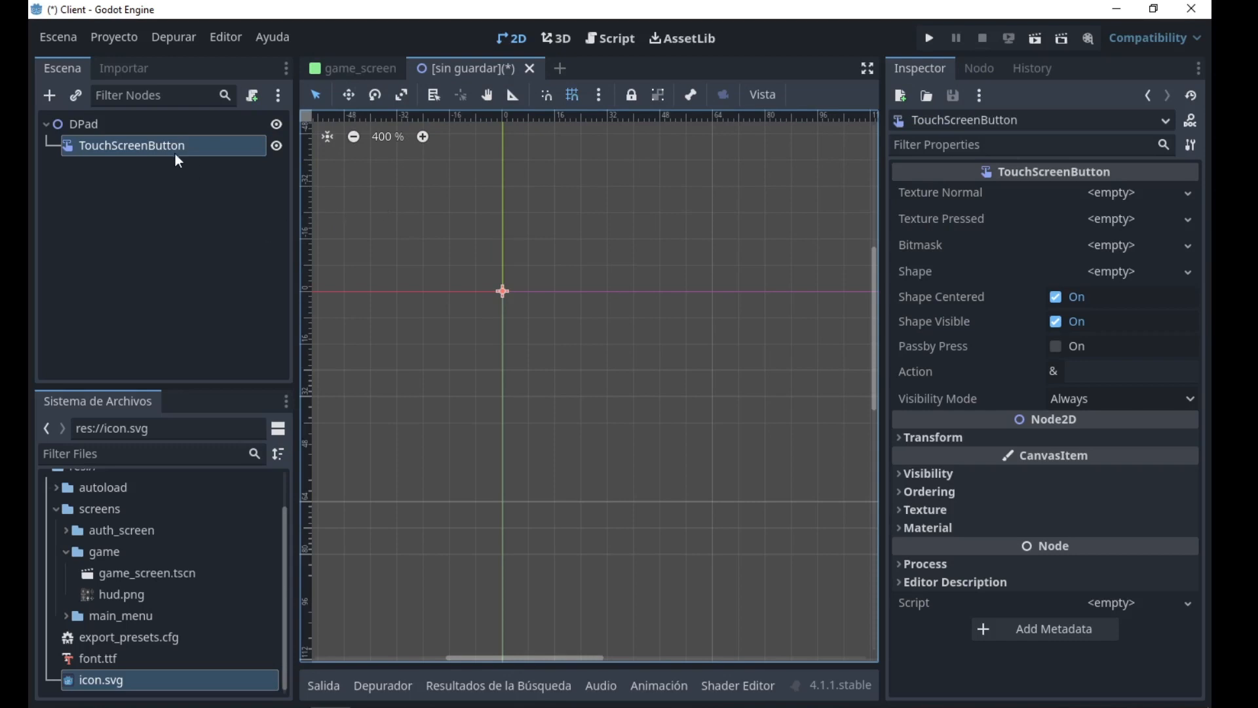
Duplicate the TouchScreenButton node three times so that DPad holds four buttons.
{"action": "key", "text": "ctrl+d"}
{"action": "key", "text": "ctrl+d"}
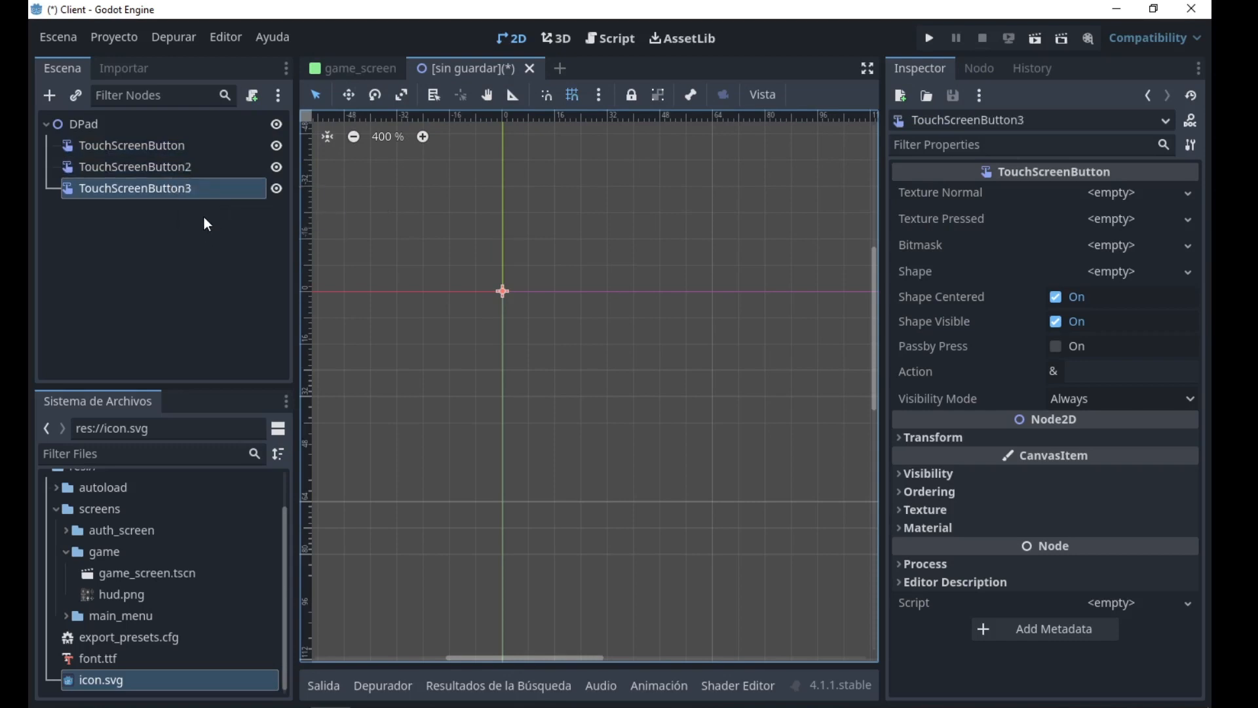
{"action": "key", "text": "ctrl+d"}
Rename the four touch buttons, in tree order, as Up, Right, Down and Left.
{"action": "left_click", "coordinate": [191, 144]}
{"action": "left_click", "coordinate": [191, 140]}
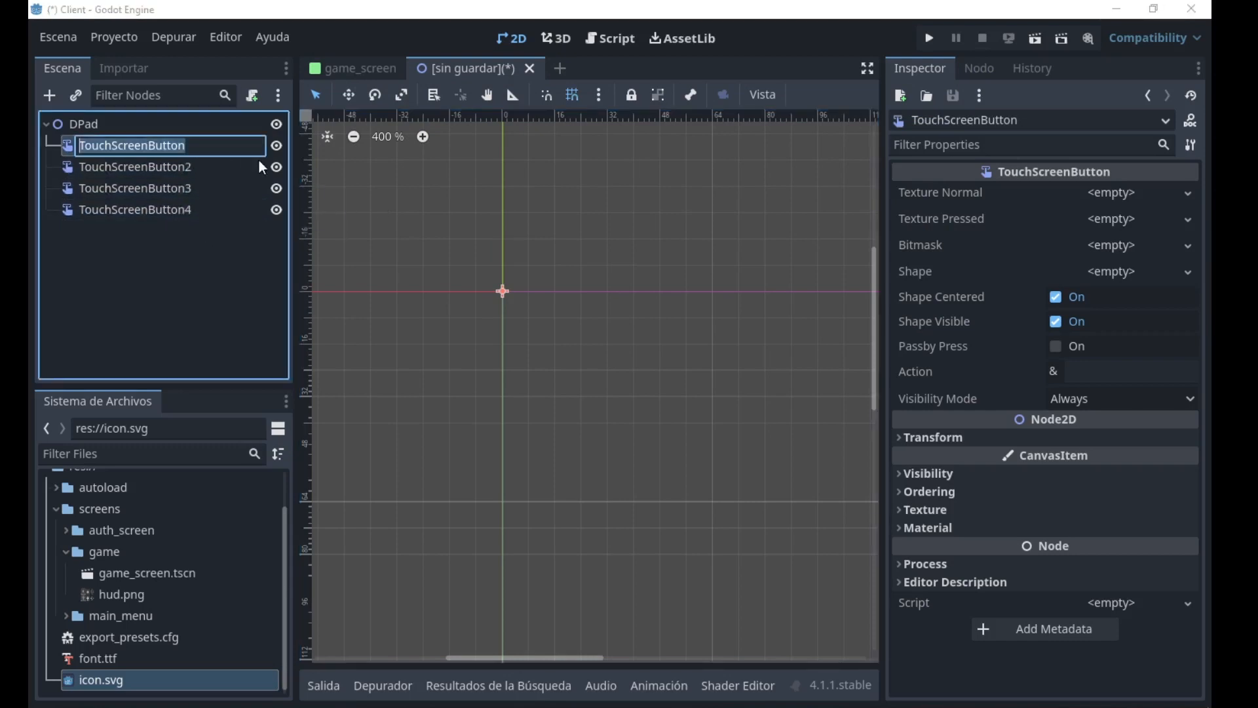
{"action": "type", "text": "Up"}
{"action": "key", "text": "Return"}
{"action": "type", "text": "Right"}
{"action": "key", "text": "Return"}
{"action": "type", "text": "D"}
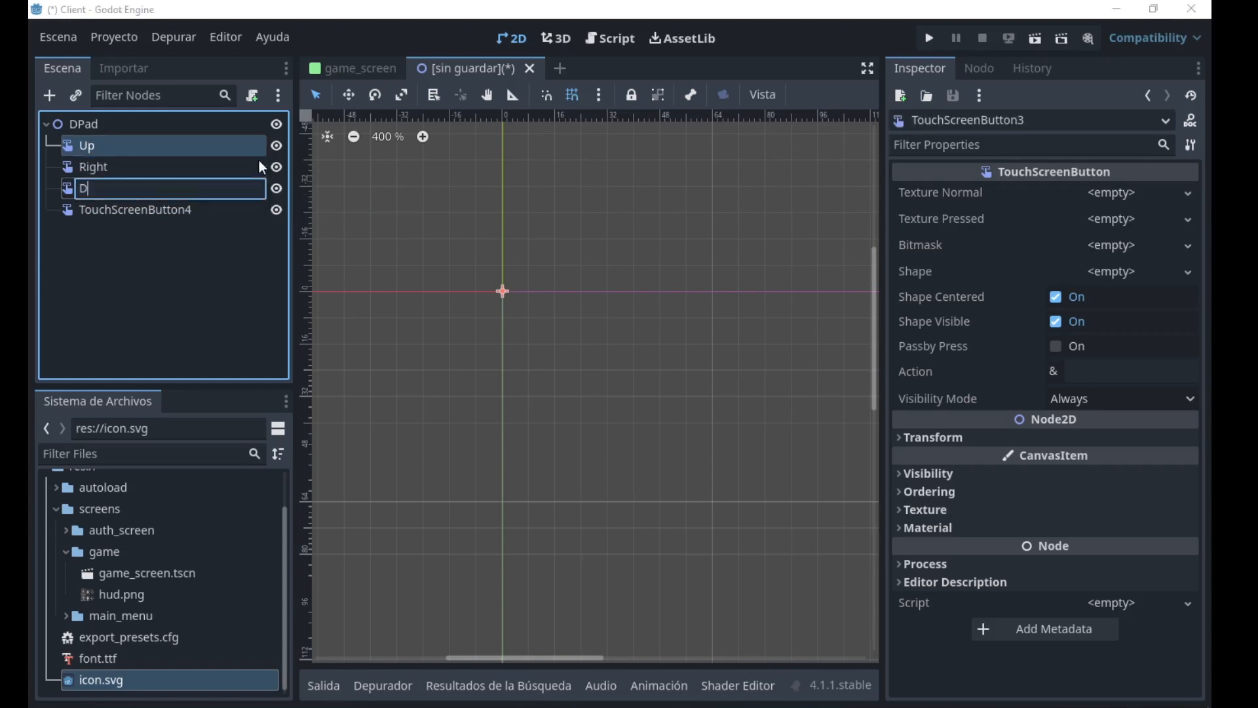
{"action": "type", "text": "own"}
{"action": "key", "text": "Return"}
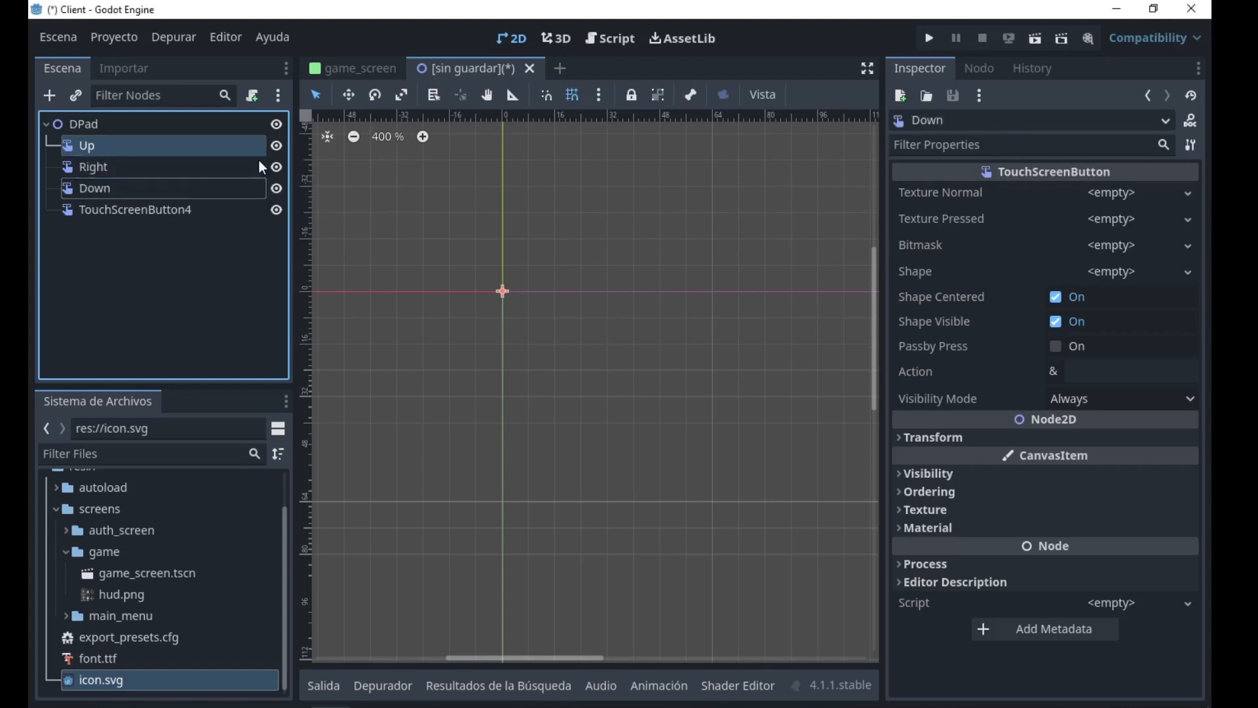
{"action": "key", "text": "Down"}
{"action": "key", "text": "F2"}
{"action": "type", "text": "Left"}
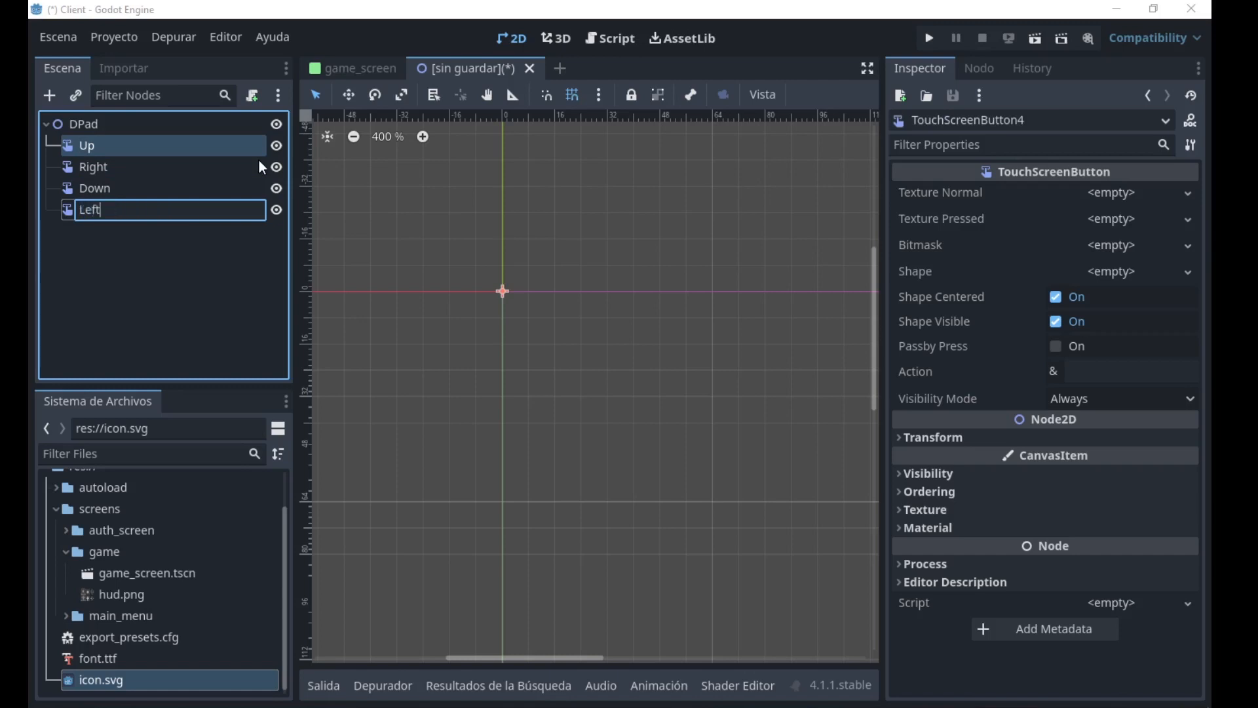
{"action": "key", "text": "Escape"}
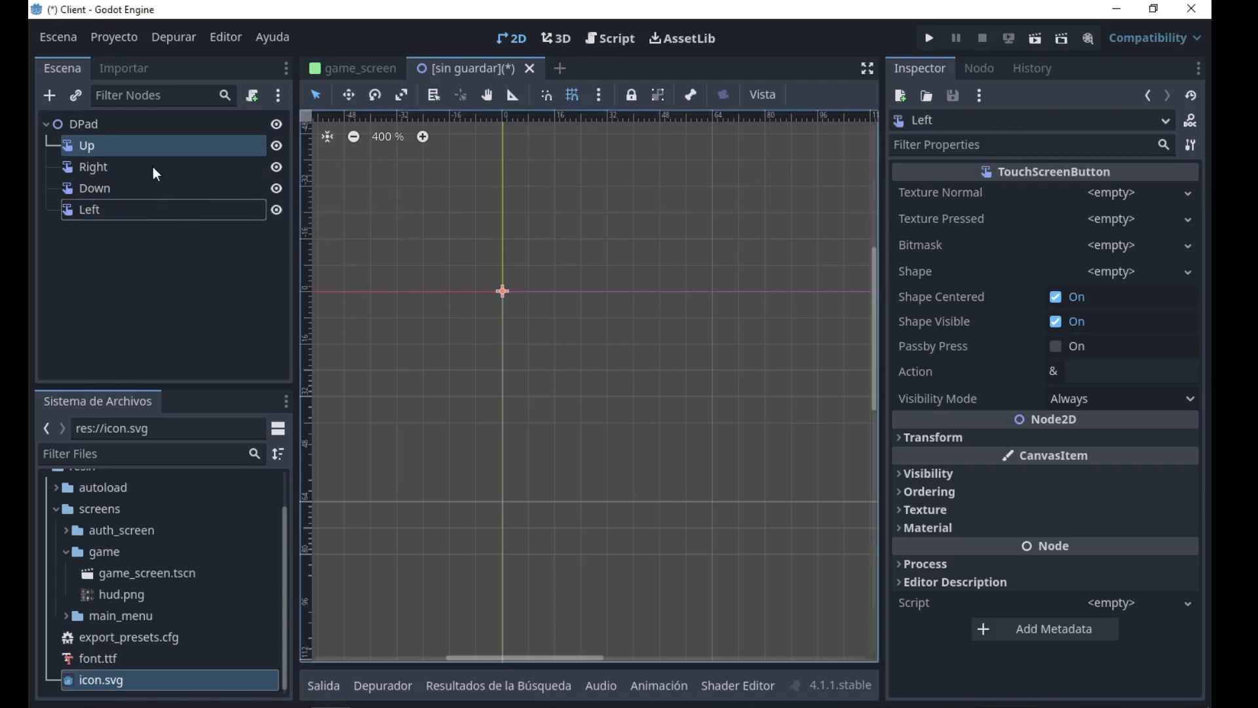
Add a Sprite2D child node to DPad and rename it Center.
{"action": "left_click", "coordinate": [143, 124]}
{"action": "key", "text": "ctrl+a"}
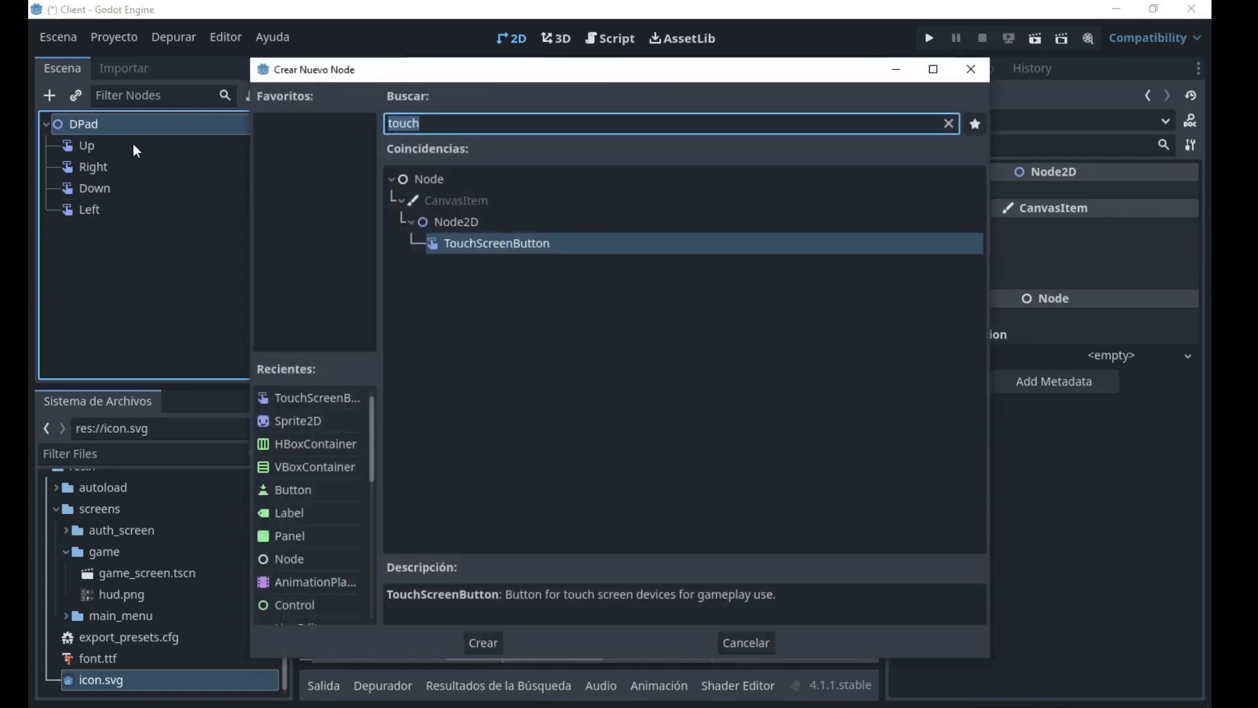
{"action": "type", "text": "sprite"}
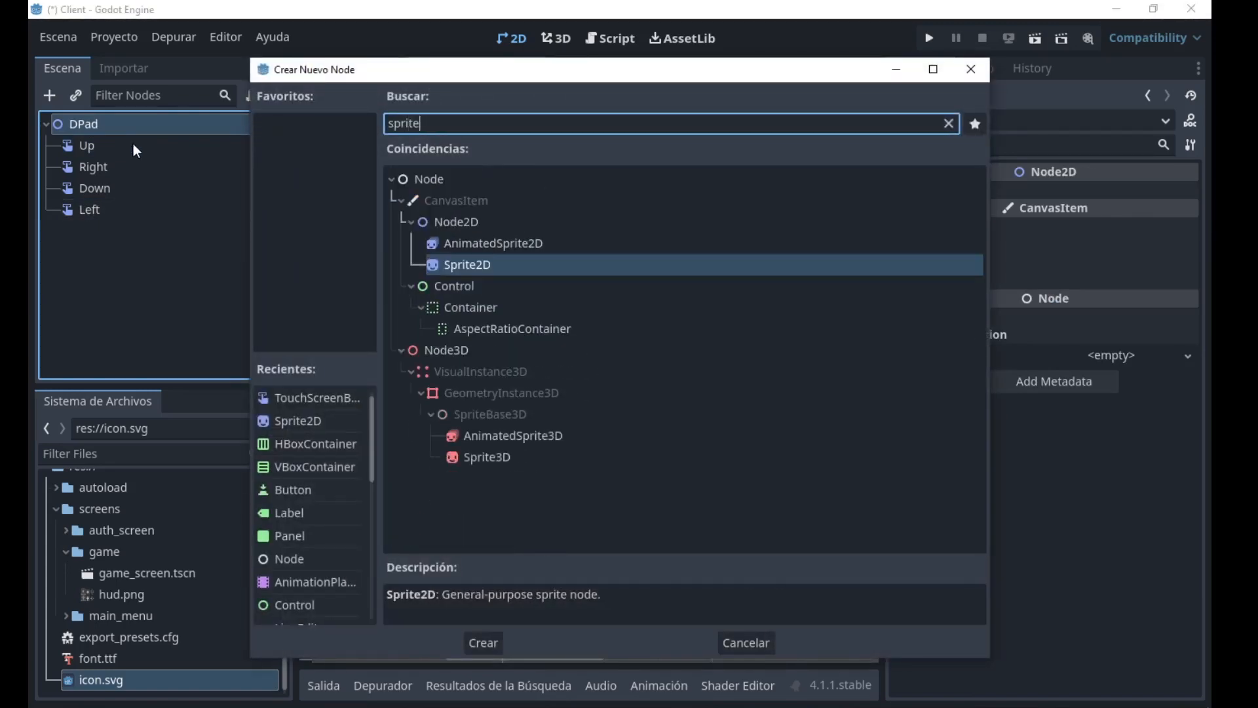
{"action": "key", "text": "Escape"}
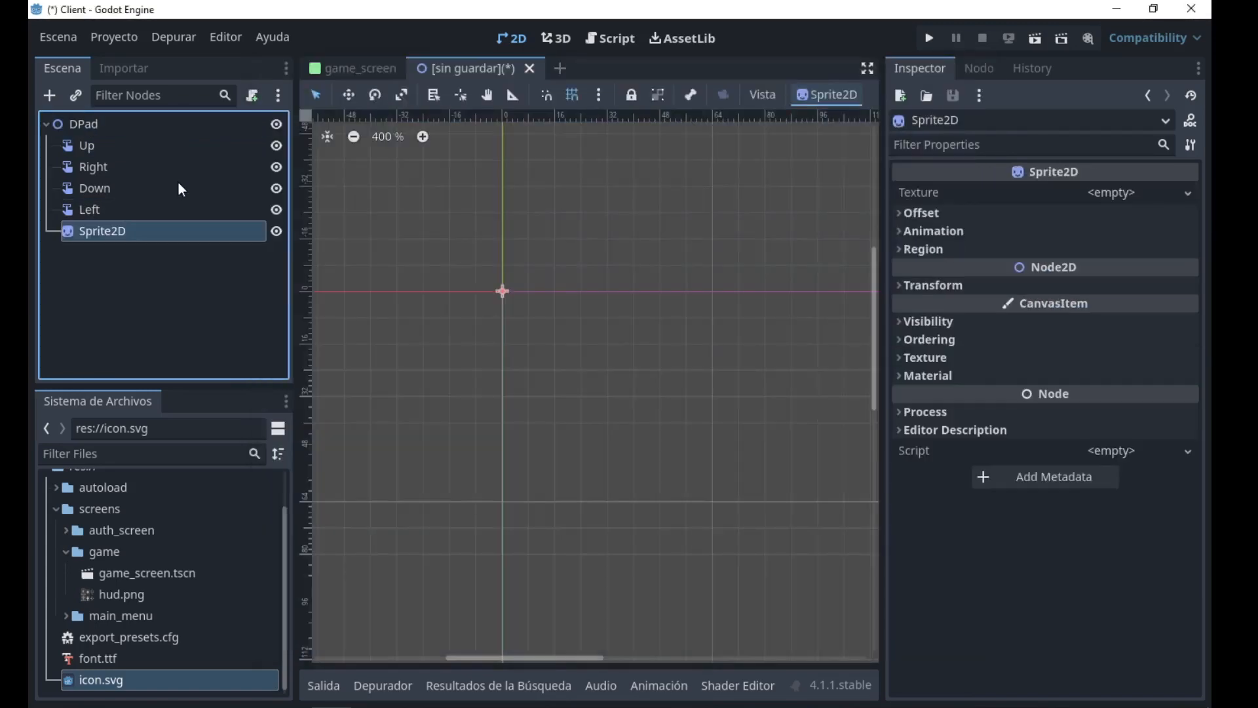
{"action": "key", "text": "F2"}
{"action": "type", "text": "Center"}
{"action": "key", "text": "Escape"}
Open hud.png from the game folder and examine the button and D-pad graphics in its preview.
{"action": "scroll", "coordinate": [453, 191], "scroll_direction": "up", "scroll_amount": 3}
{"action": "middle_click_drag", "start_coordinate": [471, 199], "coordinate": [513, 223]}
{"action": "scroll", "coordinate": [512, 223], "scroll_direction": "down", "scroll_amount": 2}
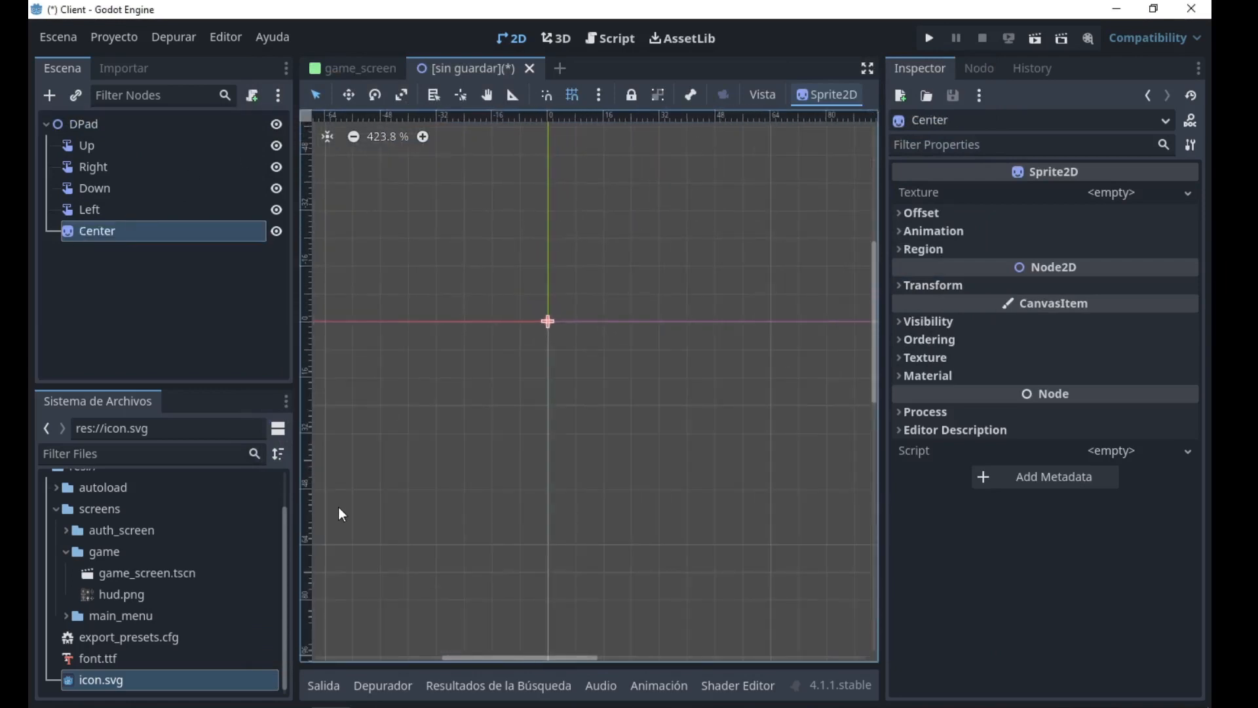
{"action": "left_click", "coordinate": [128, 594]}
{"action": "double_click", "coordinate": [128, 595]}
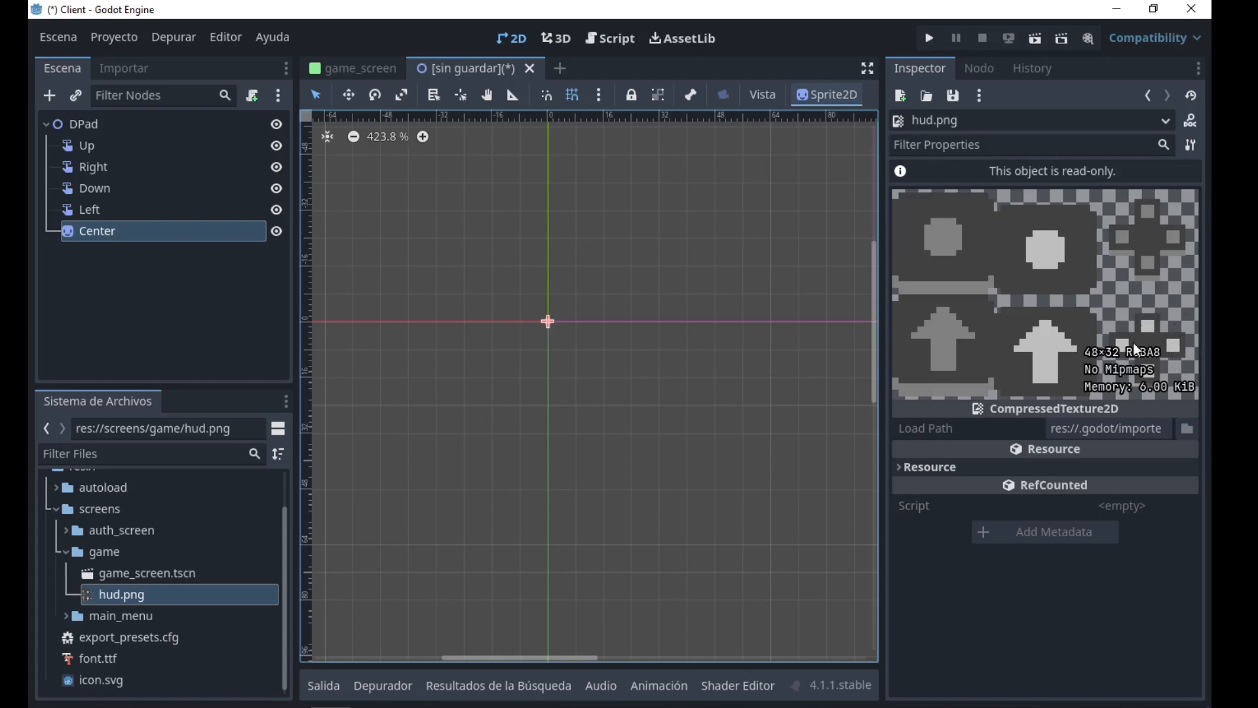
{"action": "scroll", "coordinate": [419, 208], "scroll_direction": "up", "scroll_amount": 2}
{"action": "middle_click_drag", "start_coordinate": [601, 330], "coordinate": [526, 319]}
{"action": "middle_click_drag", "start_coordinate": [420, 346], "coordinate": [483, 335]}
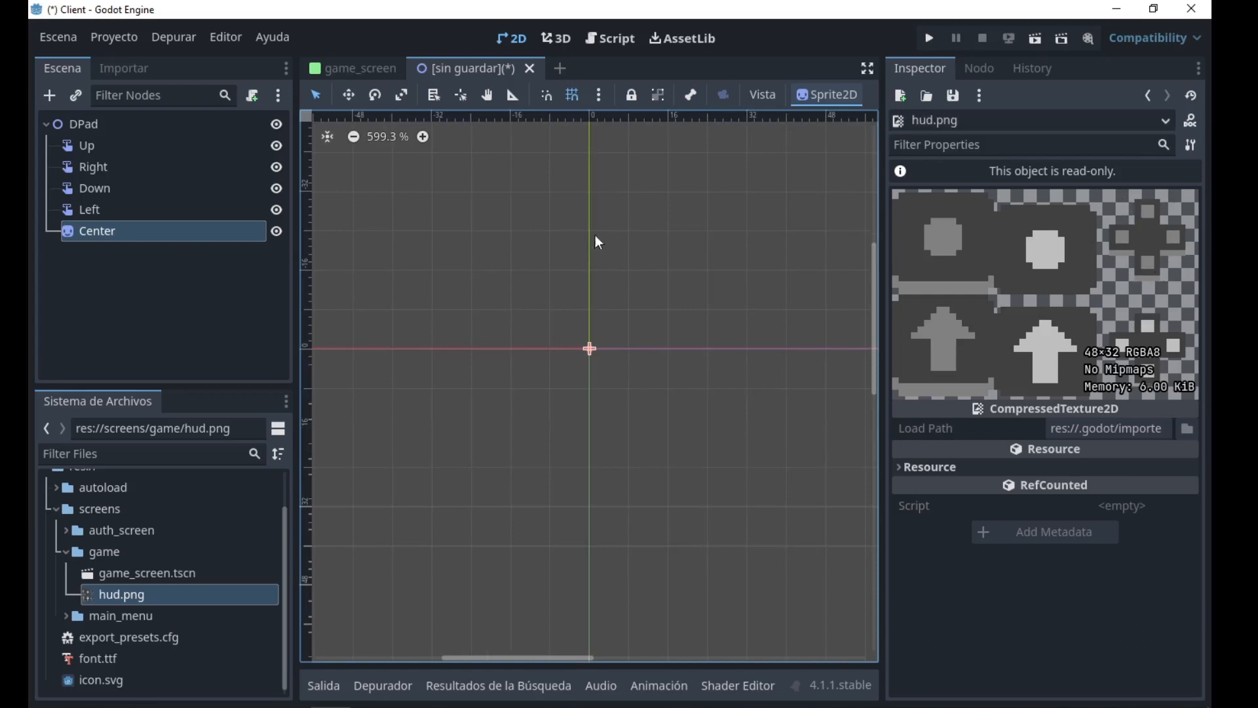
Assign a new AtlasTexture as the normal texture of the Up button.
{"action": "left_click", "coordinate": [109, 145]}
{"action": "left_click", "coordinate": [113, 232]}
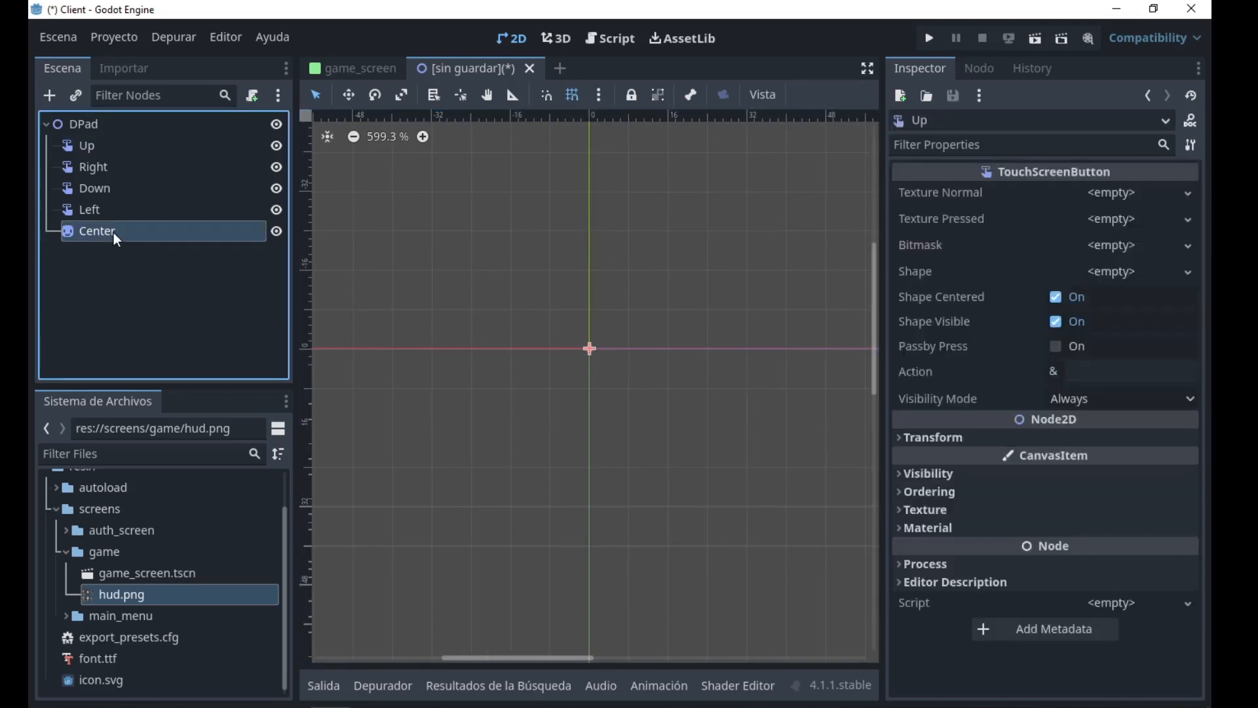
{"action": "scroll", "coordinate": [556, 308], "scroll_direction": "up", "scroll_amount": 3}
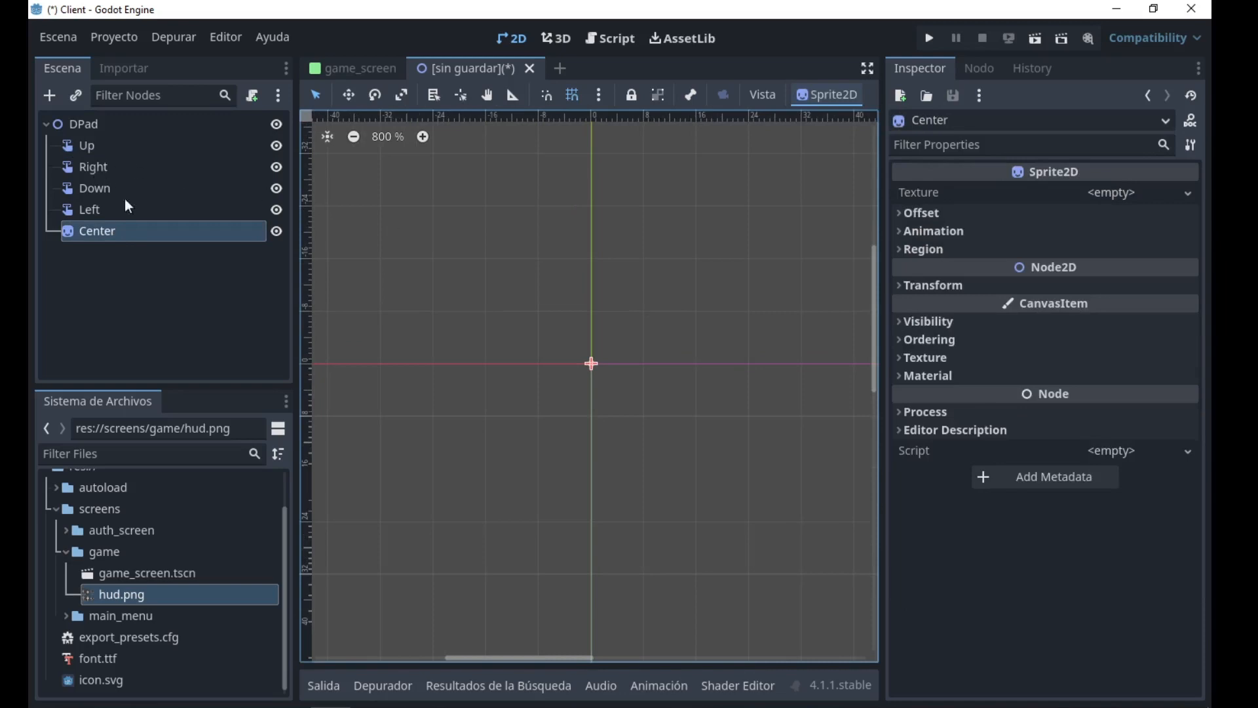
{"action": "left_click", "coordinate": [162, 147]}
{"action": "scroll", "coordinate": [581, 298], "scroll_direction": "up", "scroll_amount": 1}
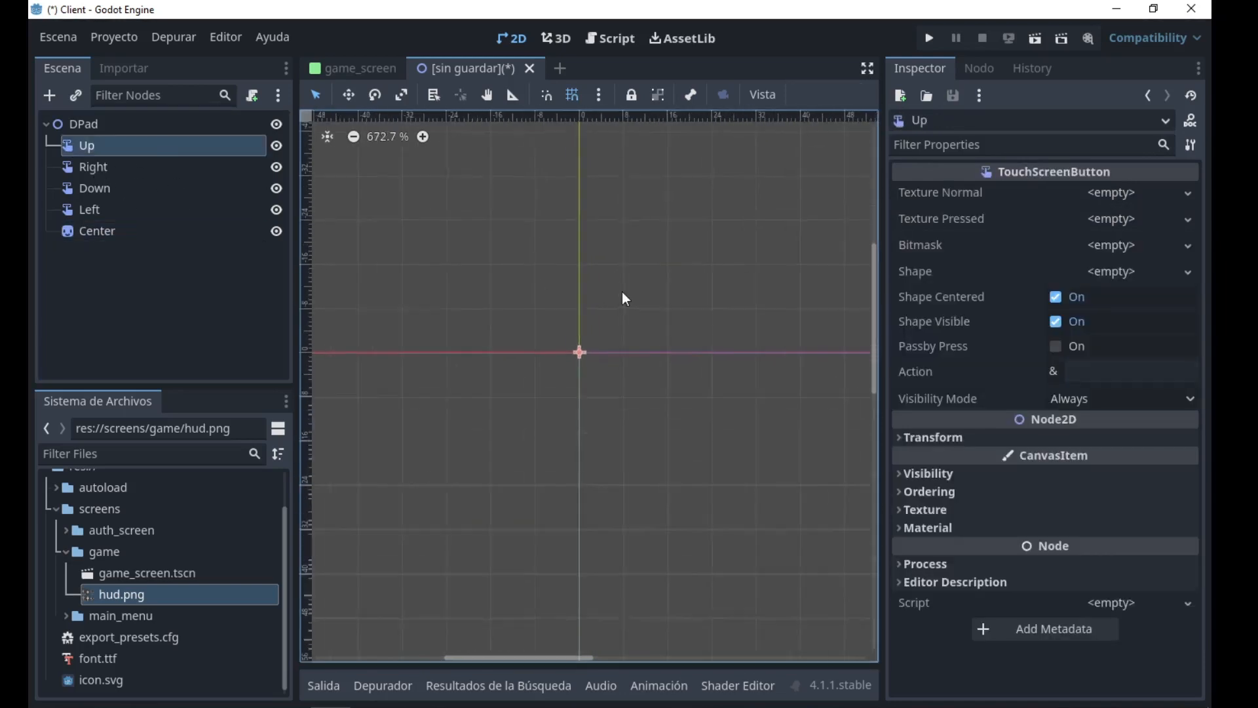
{"action": "scroll", "coordinate": [542, 307], "scroll_direction": "down", "scroll_amount": 1}
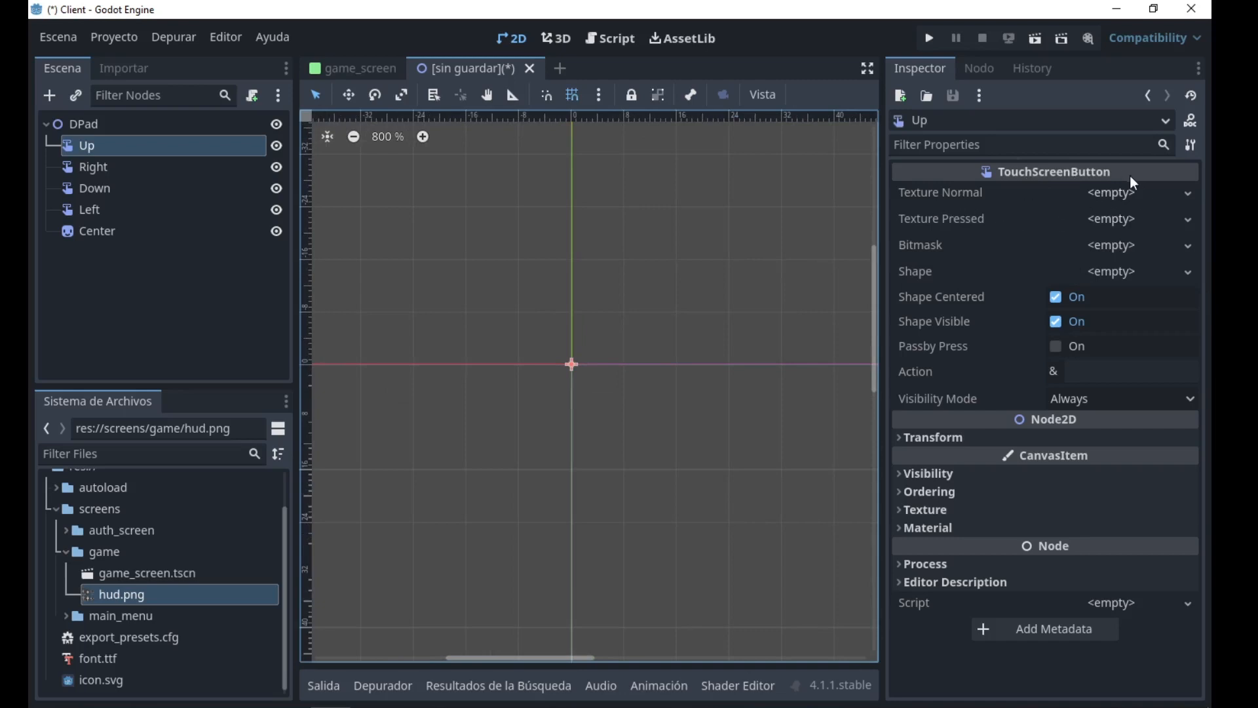
{"action": "left_click", "coordinate": [1135, 198]}
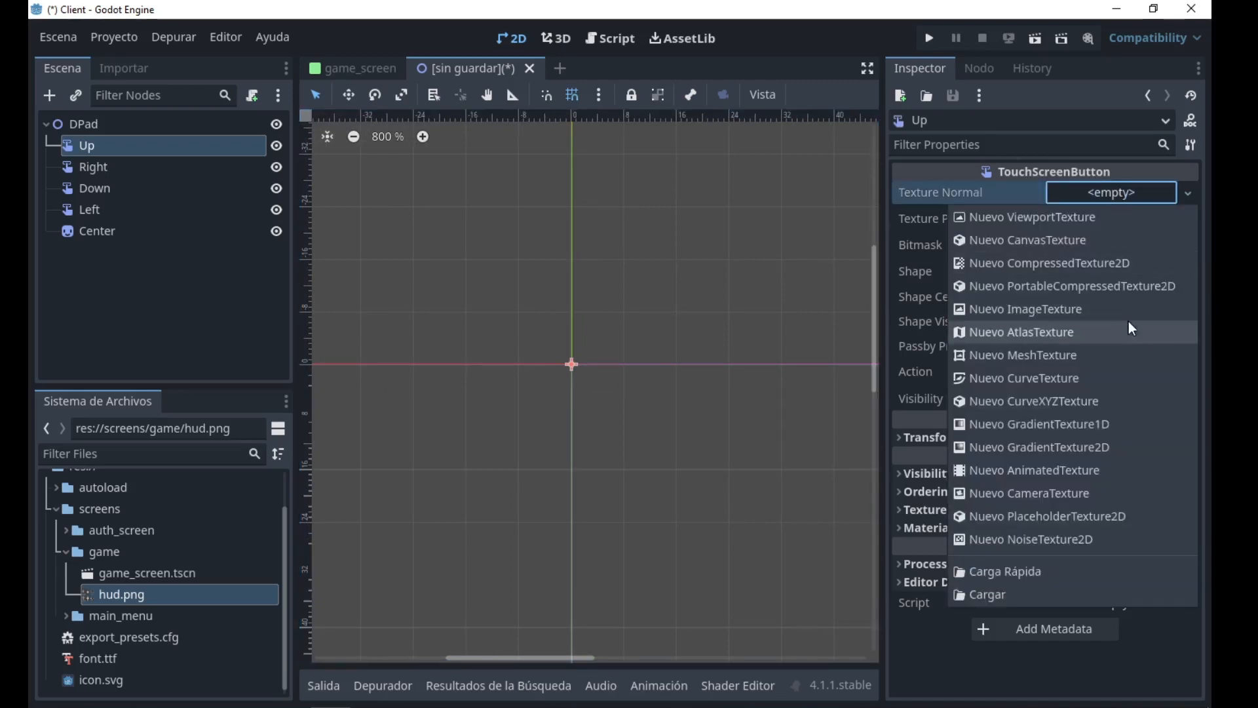
{"action": "left_click", "coordinate": [1030, 331]}
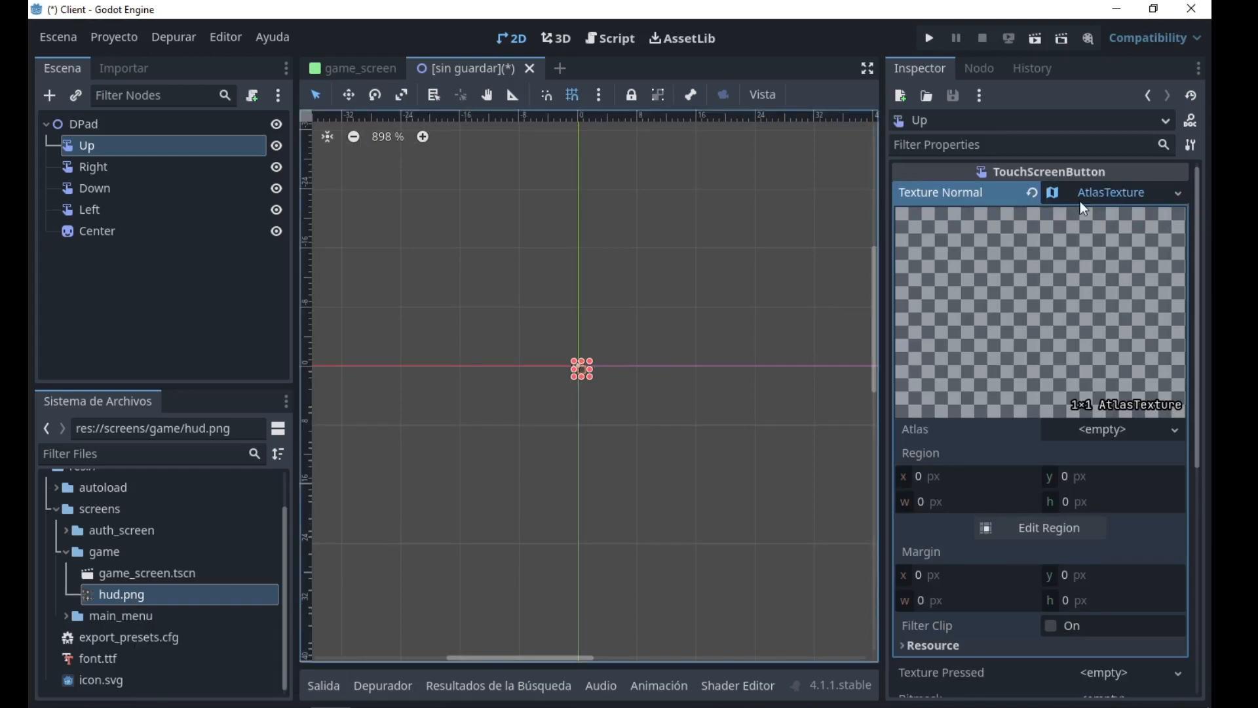
Expand the Up button's normal AtlasTexture and assign hud.png as its atlas.
{"action": "left_click", "coordinate": [1103, 194]}
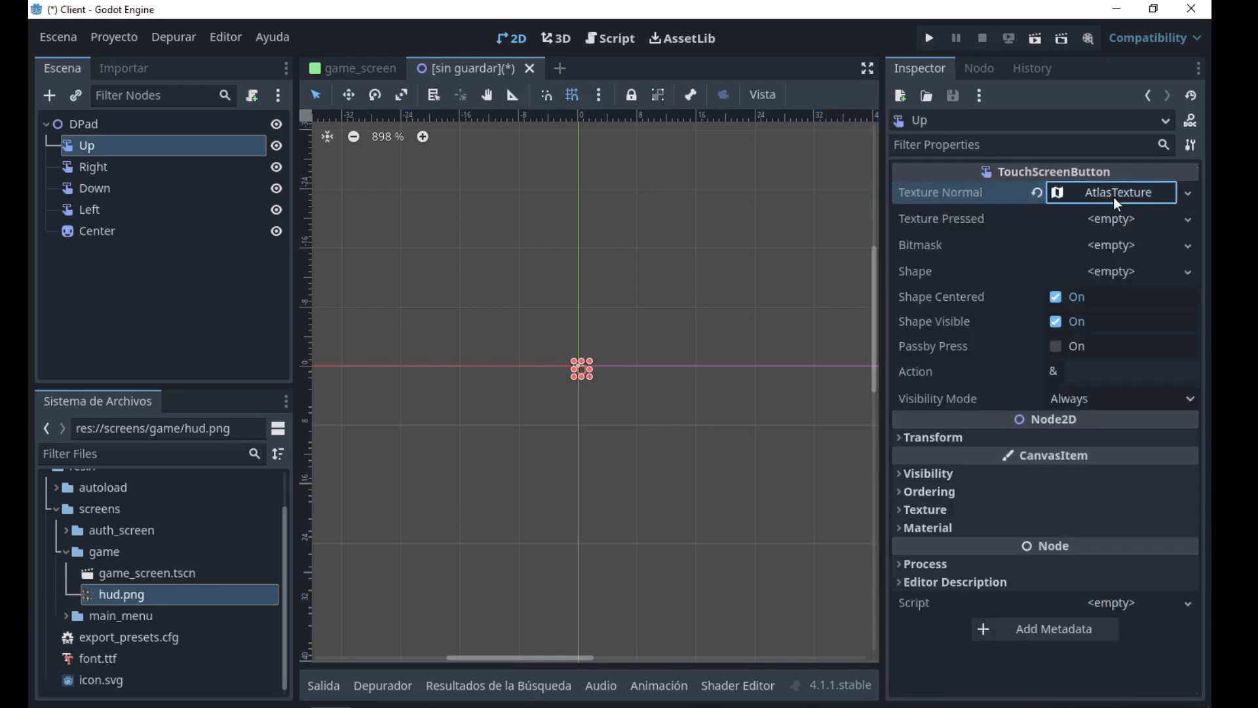
{"action": "left_click", "coordinate": [1114, 196]}
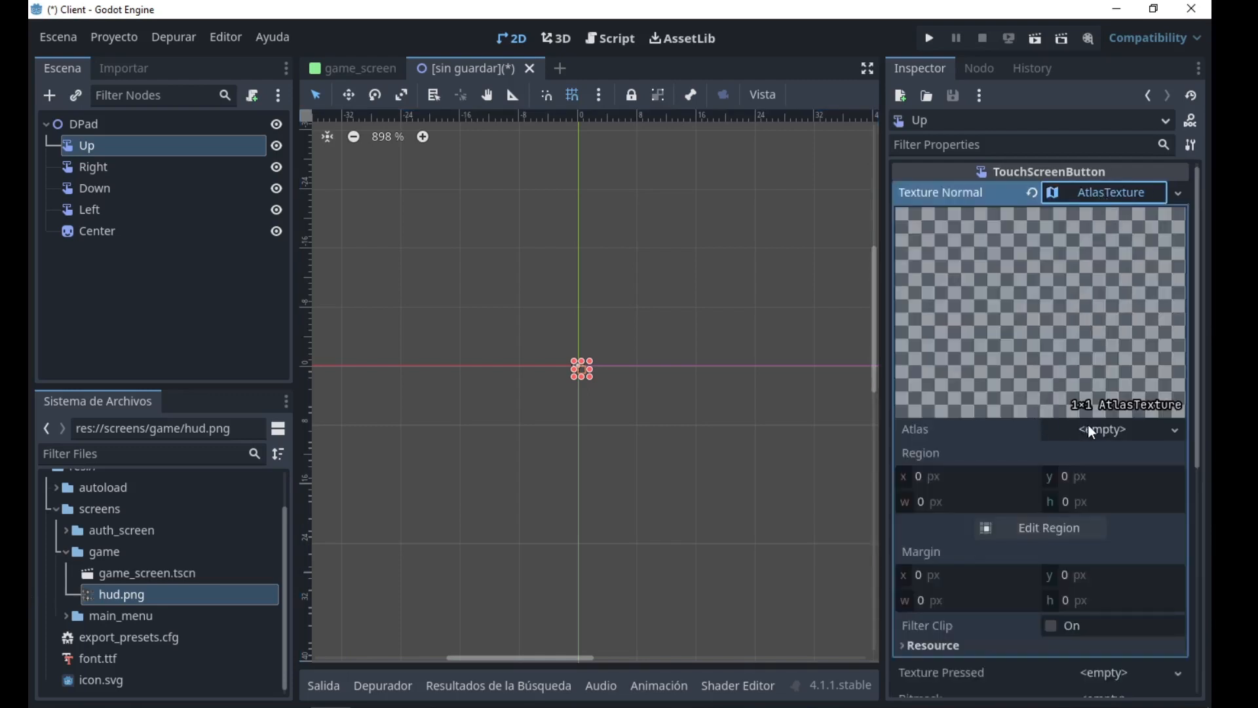
{"action": "left_click", "coordinate": [119, 597]}
{"action": "left_click_drag", "start_coordinate": [118, 599], "coordinate": [1098, 433]}
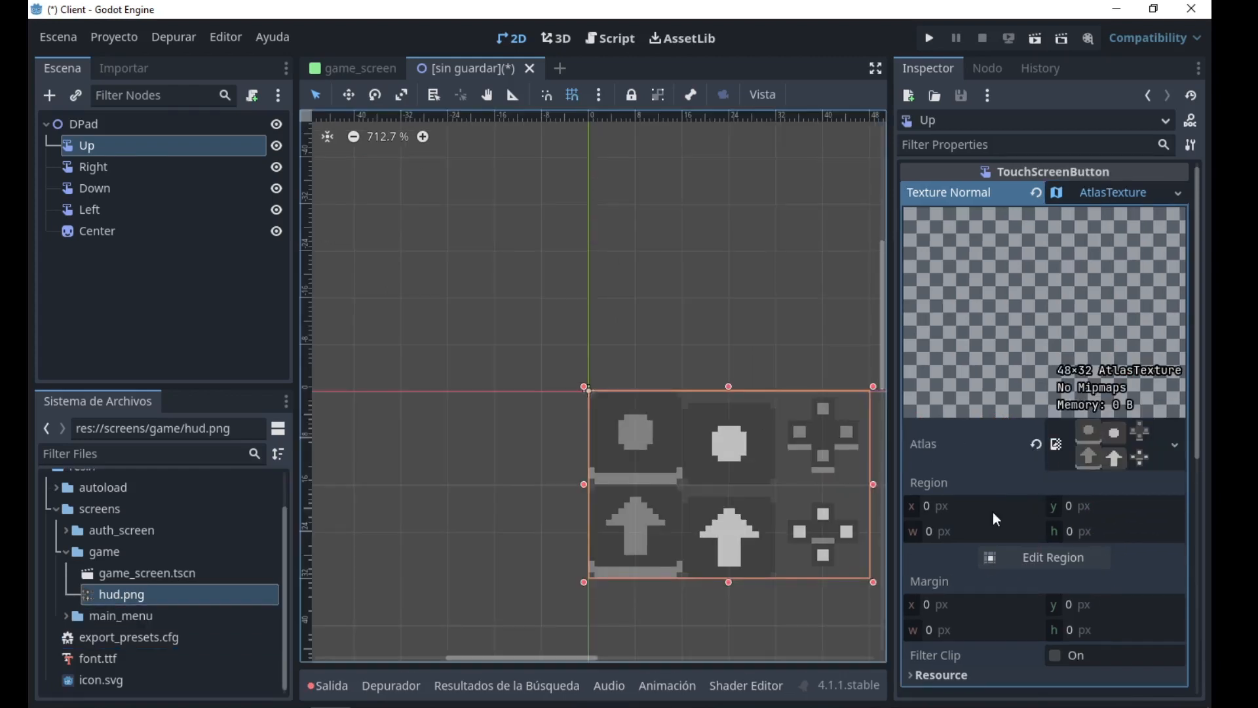
Set the atlas region to the upper D-pad's top arm with pixel snapping: x 38, y 1, width 4, height 4 px.
{"action": "left_click", "coordinate": [1058, 558]}
{"action": "left_click", "coordinate": [485, 200]}
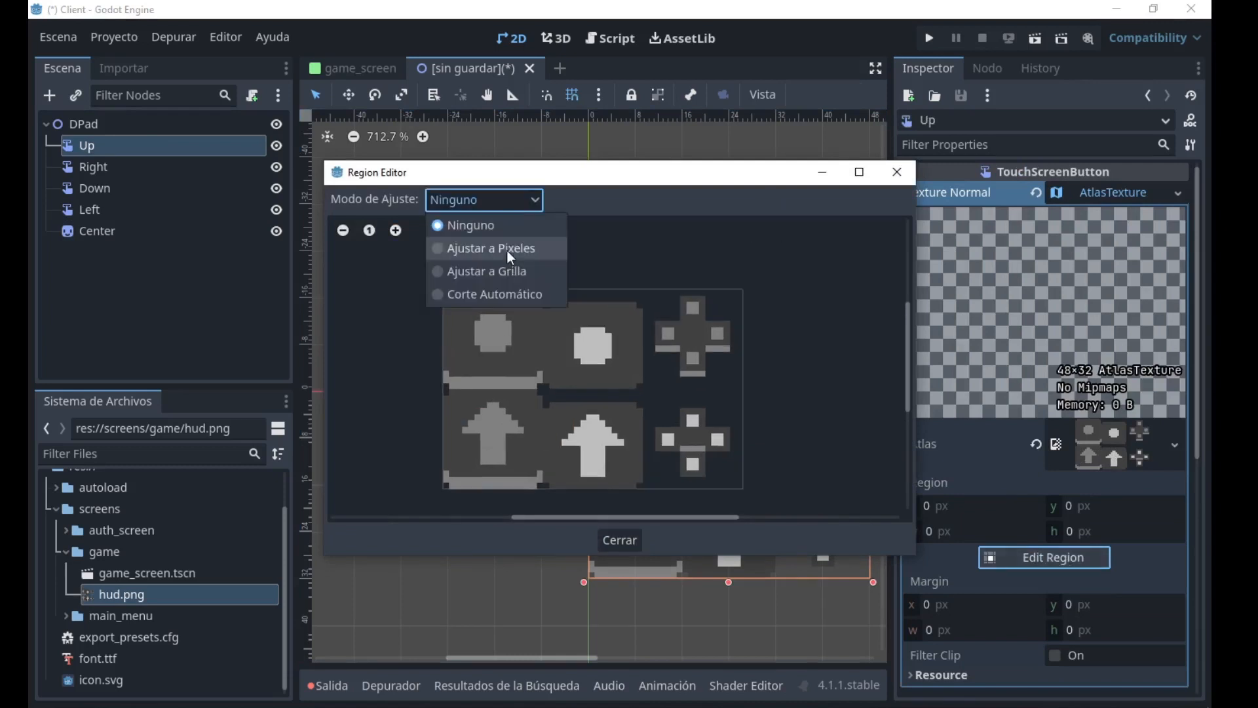
{"action": "left_click", "coordinate": [517, 247]}
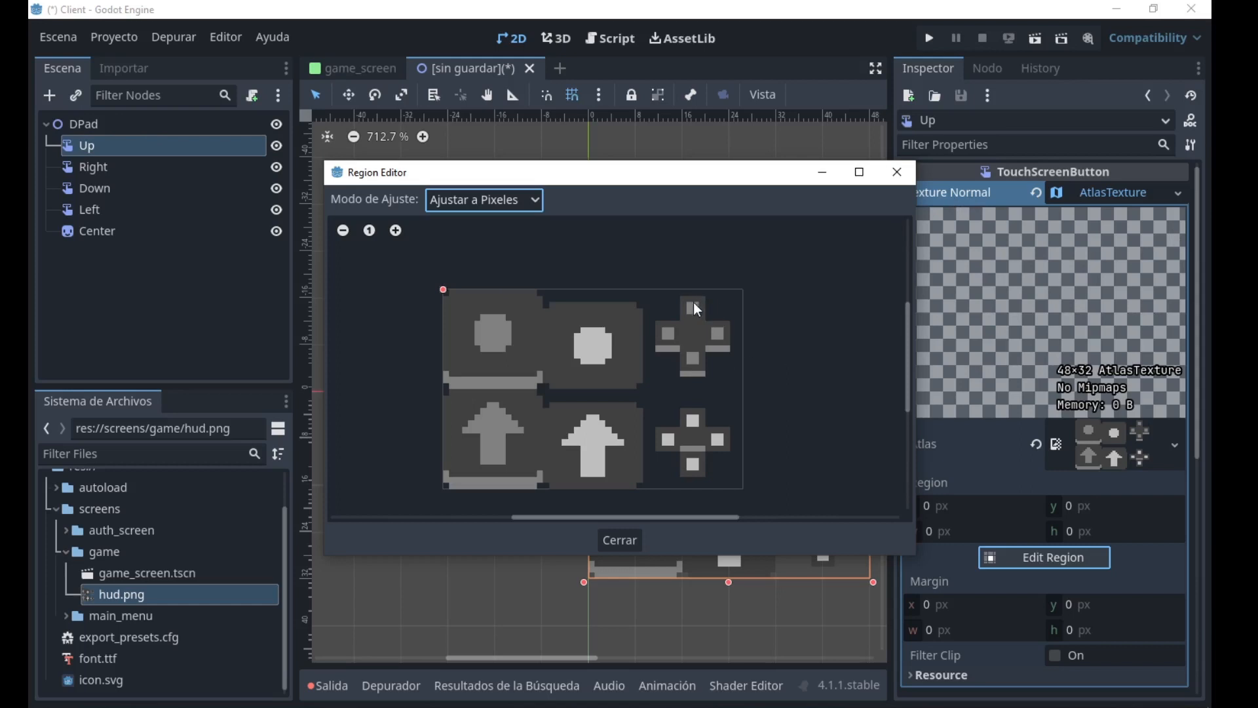
{"action": "left_click_drag", "start_coordinate": [680, 294], "coordinate": [709, 322]}
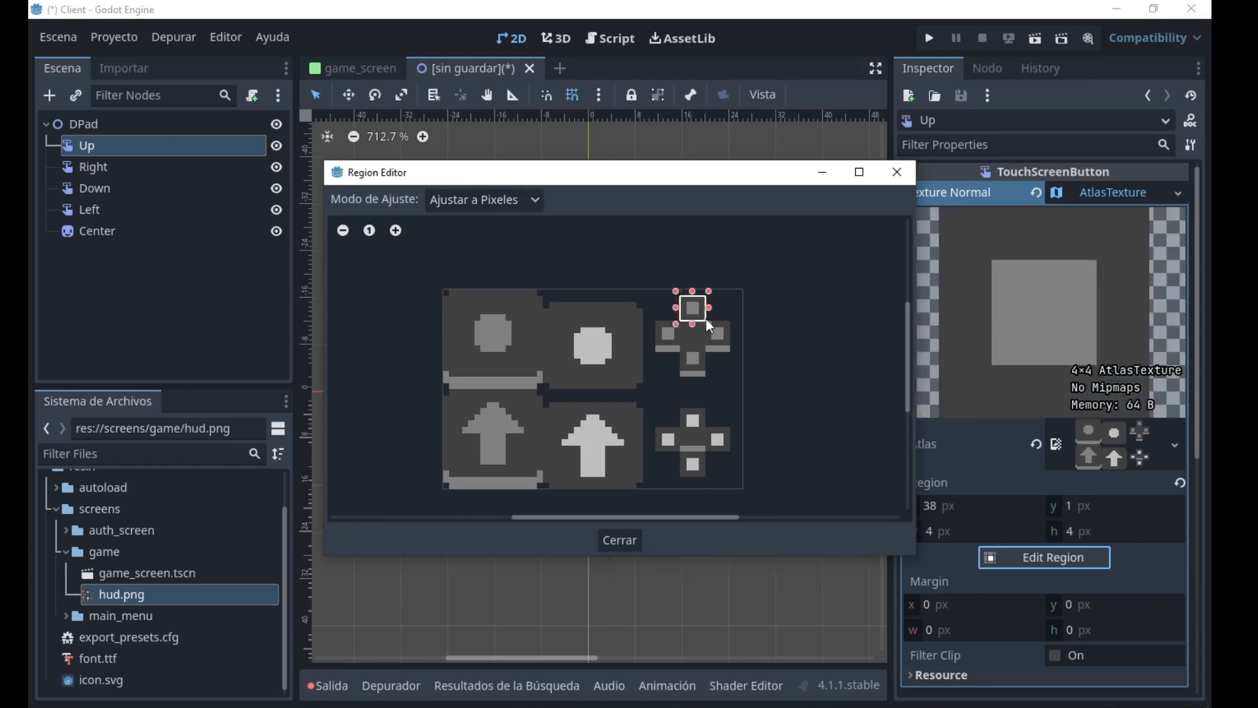
{"action": "left_click", "coordinate": [629, 541]}
{"action": "scroll", "coordinate": [556, 354], "scroll_direction": "up", "scroll_amount": 2}
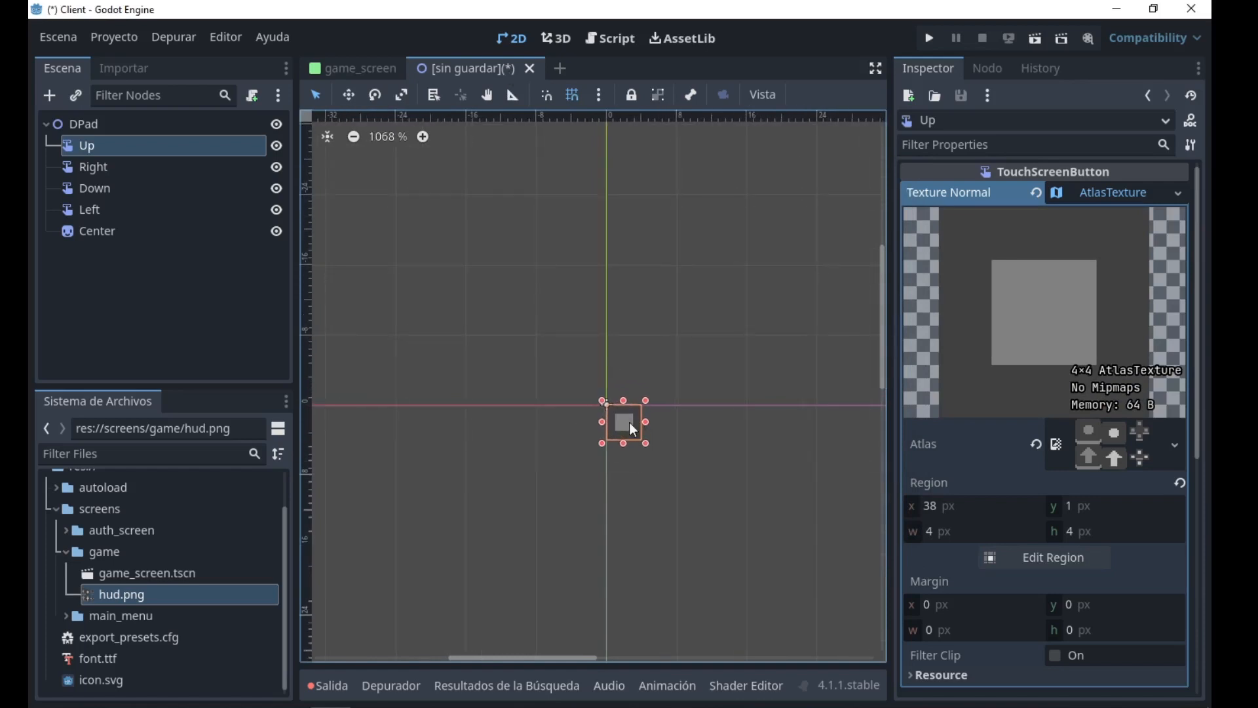
{"action": "left_click", "coordinate": [101, 170]}
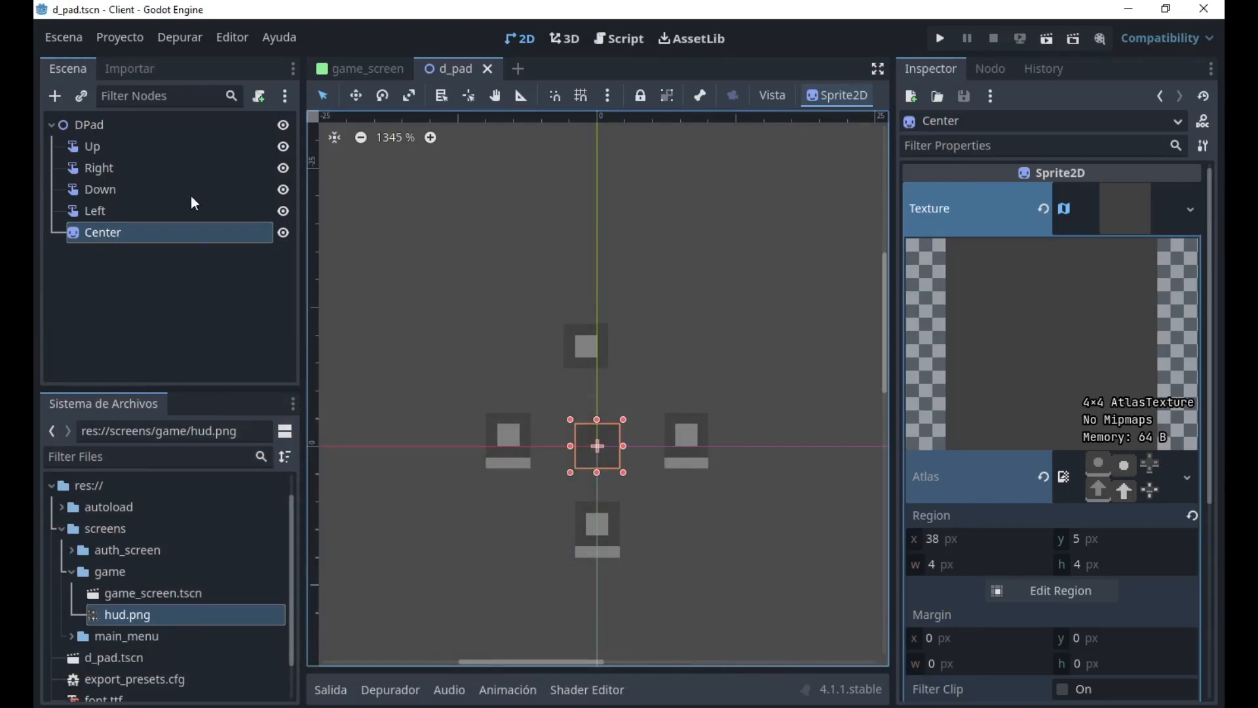
Assign a new AtlasTexture as the pressed texture of the Up button.
{"action": "left_click", "coordinate": [134, 146]}
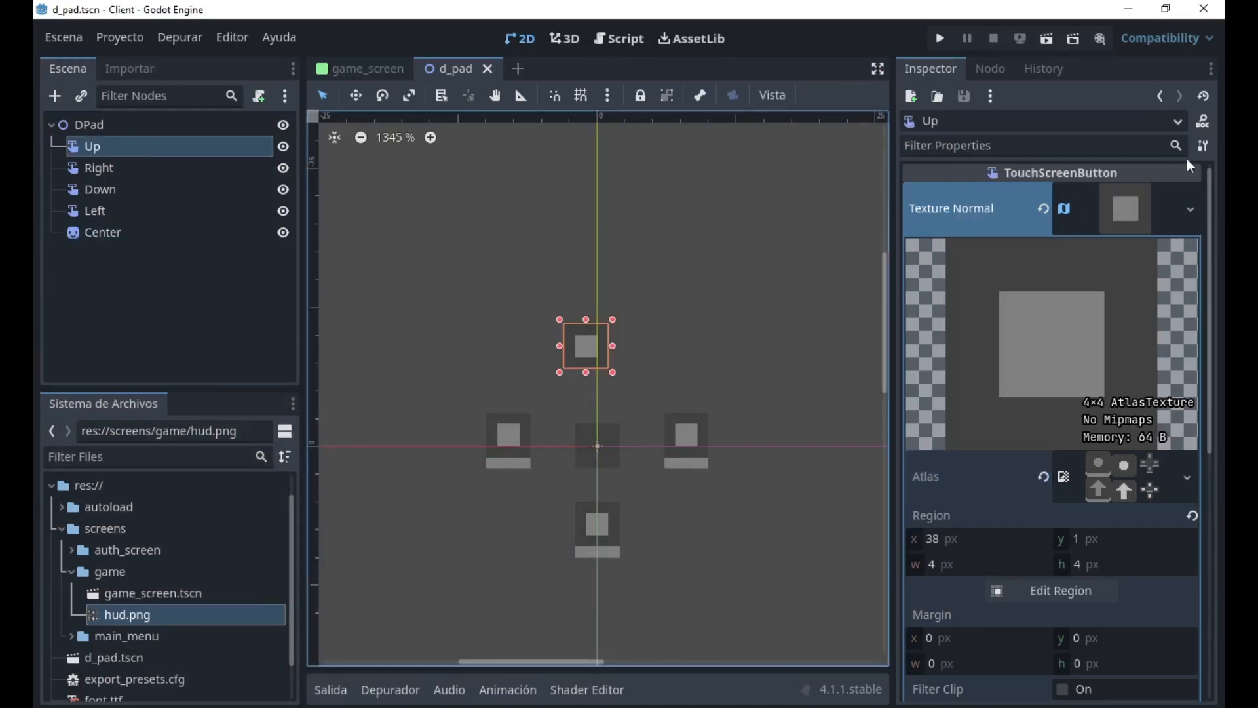
{"action": "left_click", "coordinate": [1125, 216]}
{"action": "left_click", "coordinate": [1123, 249]}
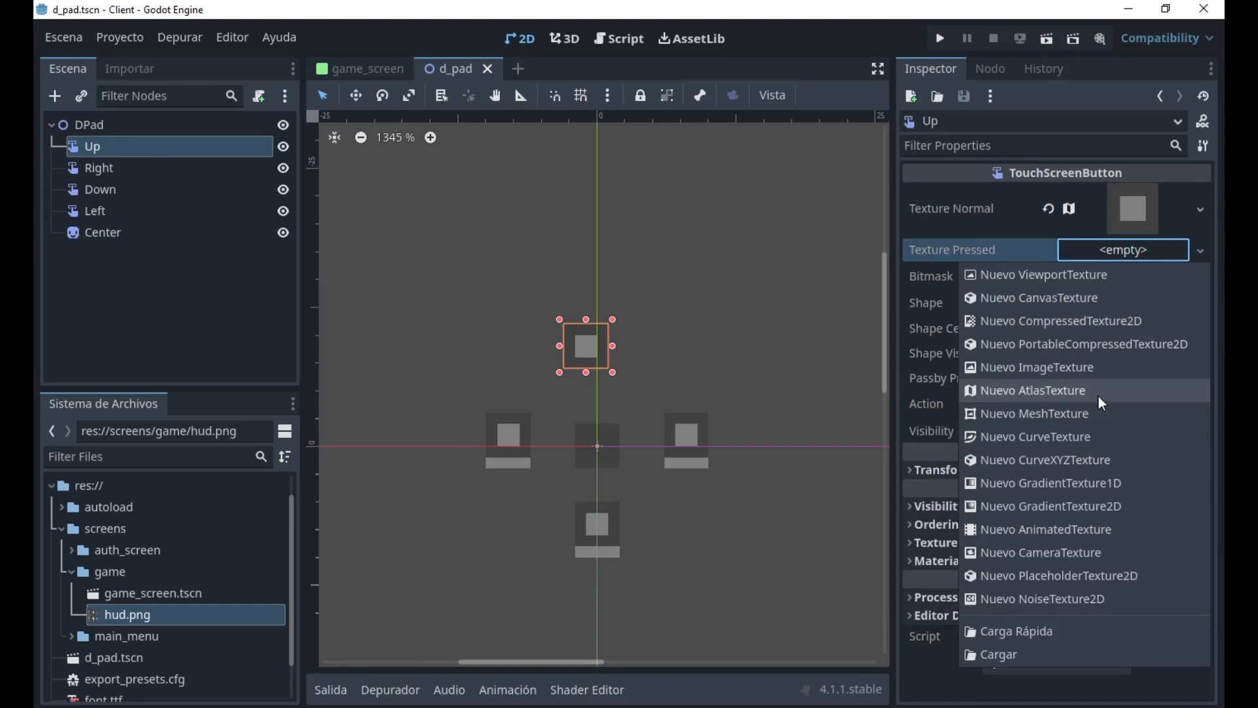
{"action": "left_click", "coordinate": [1079, 393]}
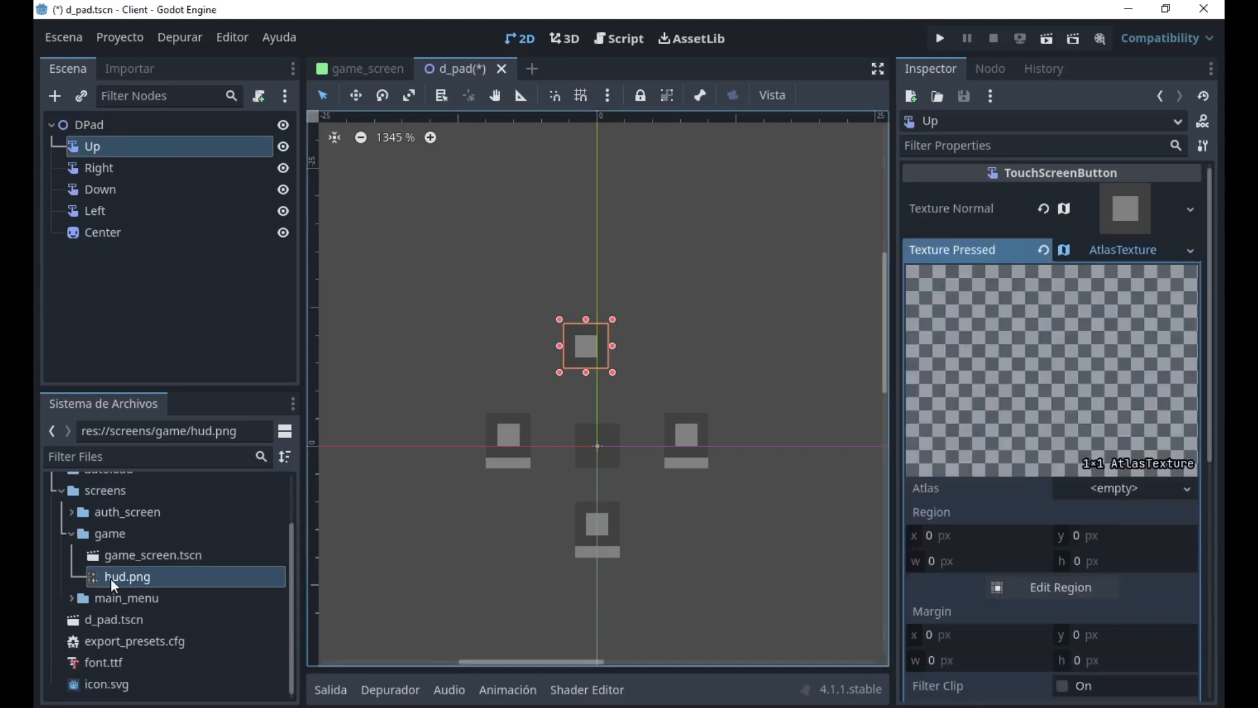
Assign hud.png as the atlas of the Up button's pressed texture and set its region to x 42, y 22, width 4, height 4 px.
{"action": "left_click_drag", "start_coordinate": [115, 585], "coordinate": [1108, 498]}
{"action": "left_click", "coordinate": [1052, 617]}
{"action": "left_click", "coordinate": [403, 231]}
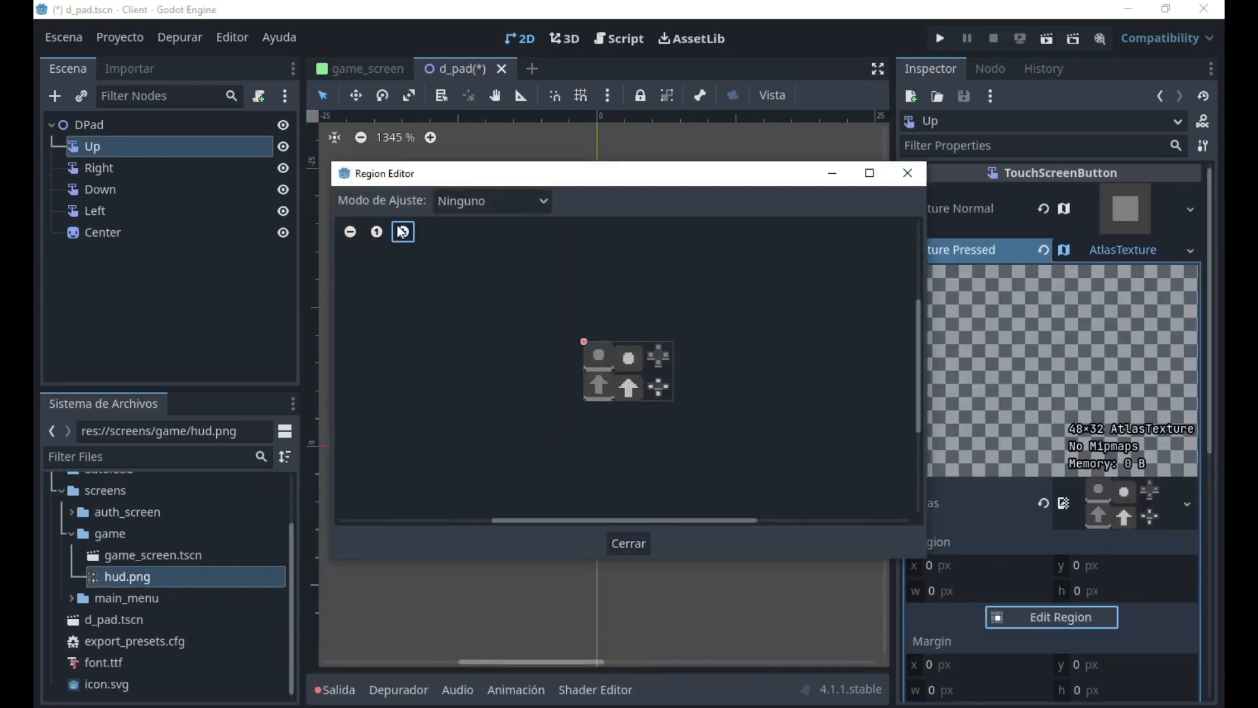
{"action": "left_click", "coordinate": [403, 231]}
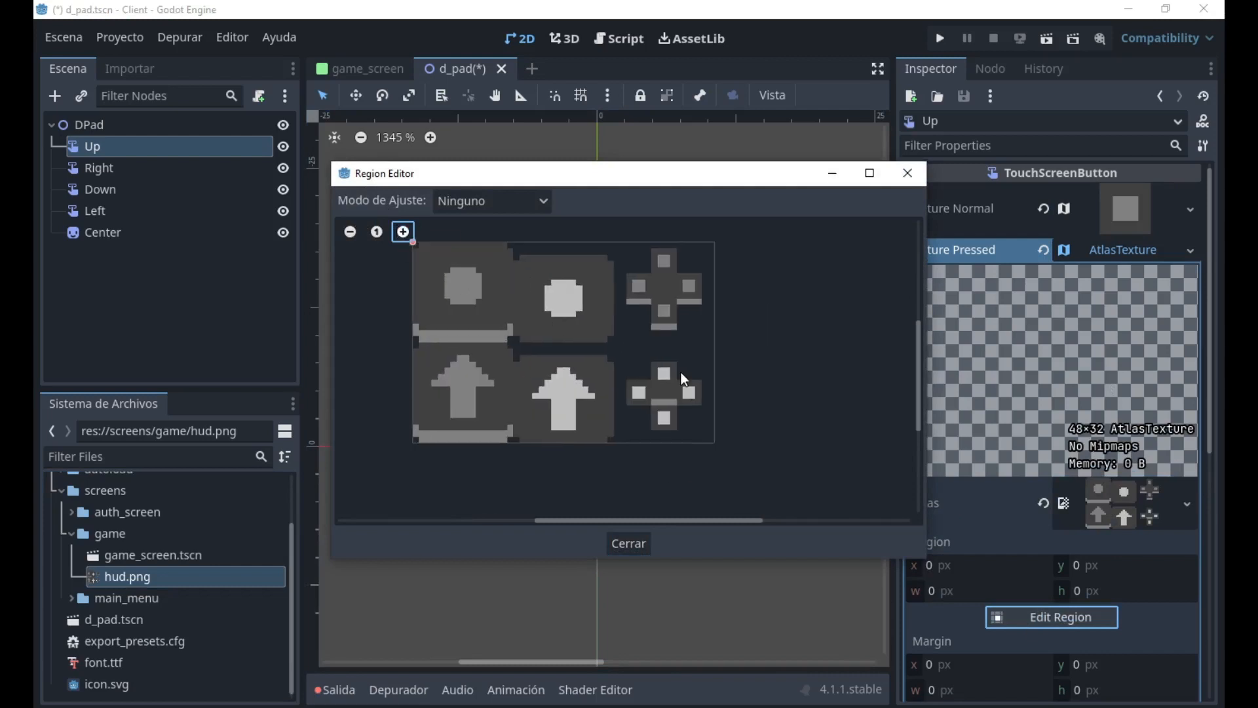
{"action": "left_click_drag", "start_coordinate": [678, 383], "coordinate": [698, 411]}
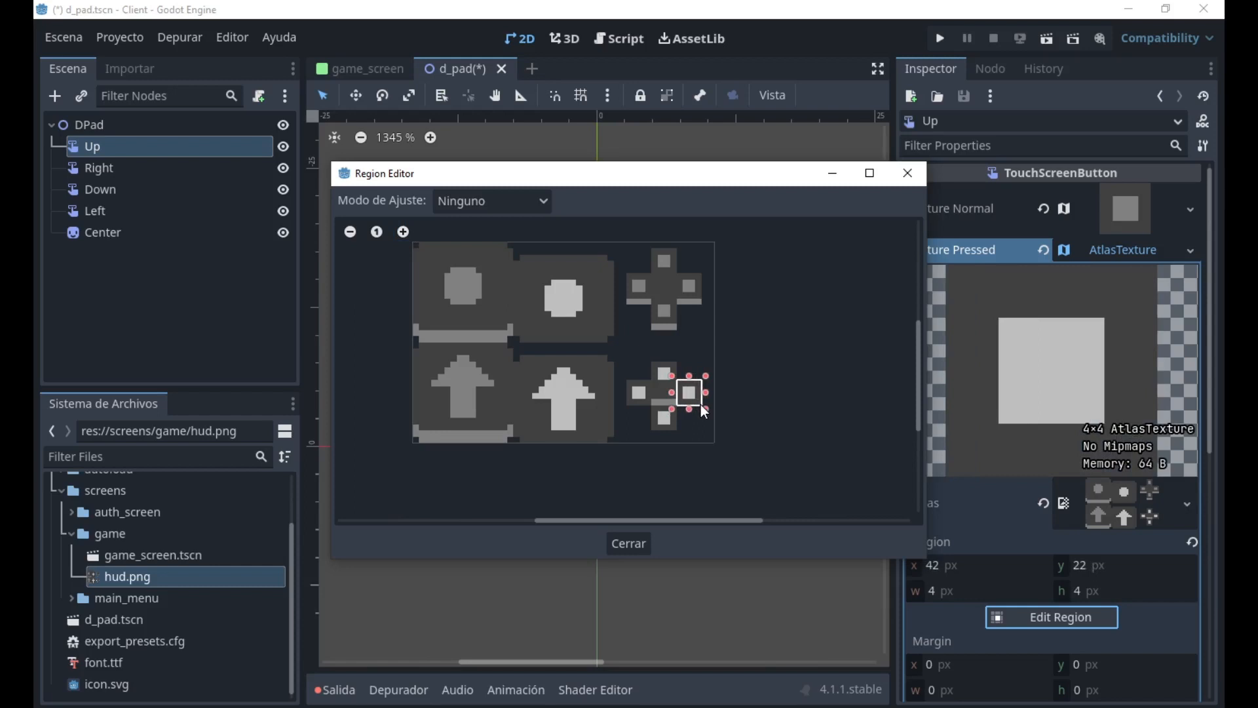
{"action": "left_click", "coordinate": [632, 542]}
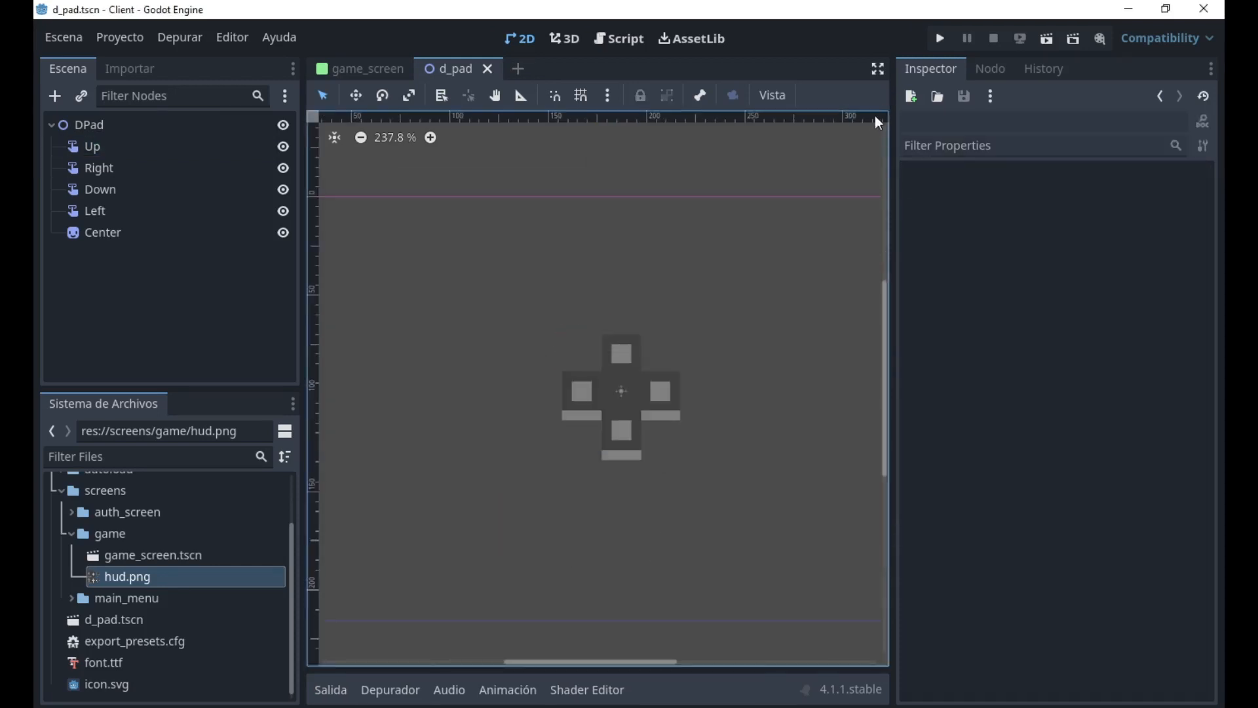
Run the D-pad scene to test the Up button, then close the running game.
{"action": "left_click", "coordinate": [1042, 40]}
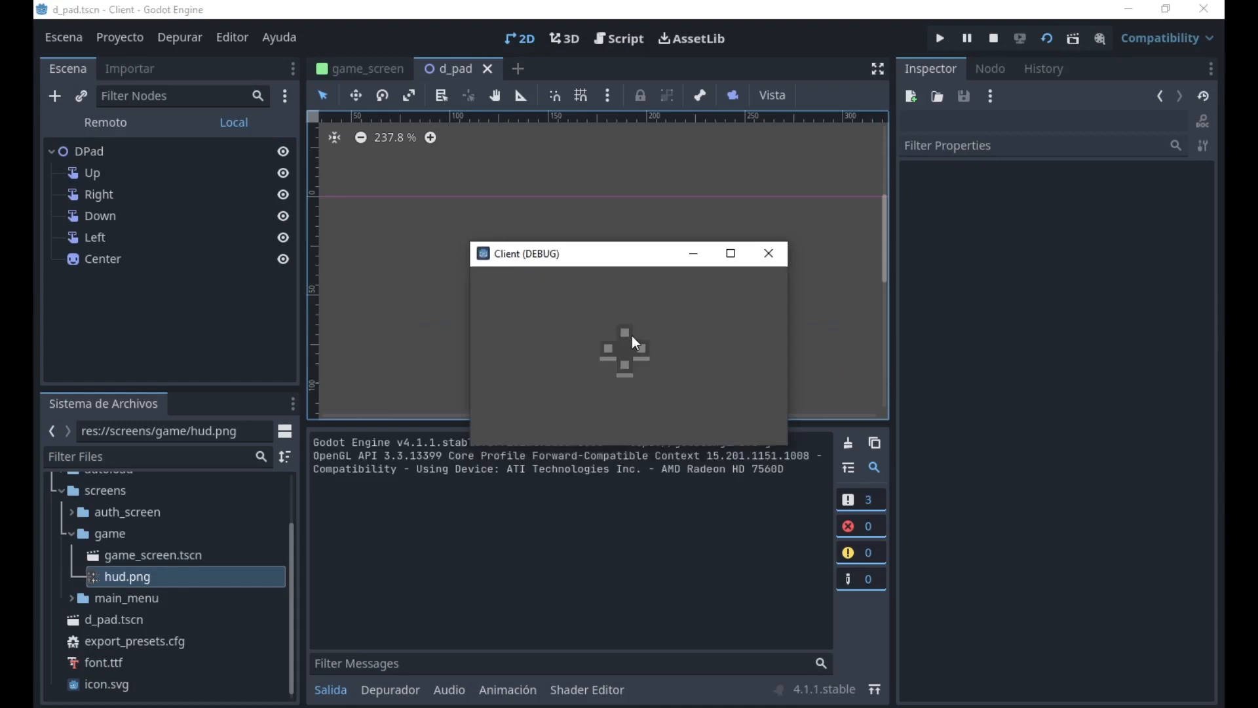
{"action": "left_click", "coordinate": [762, 256]}
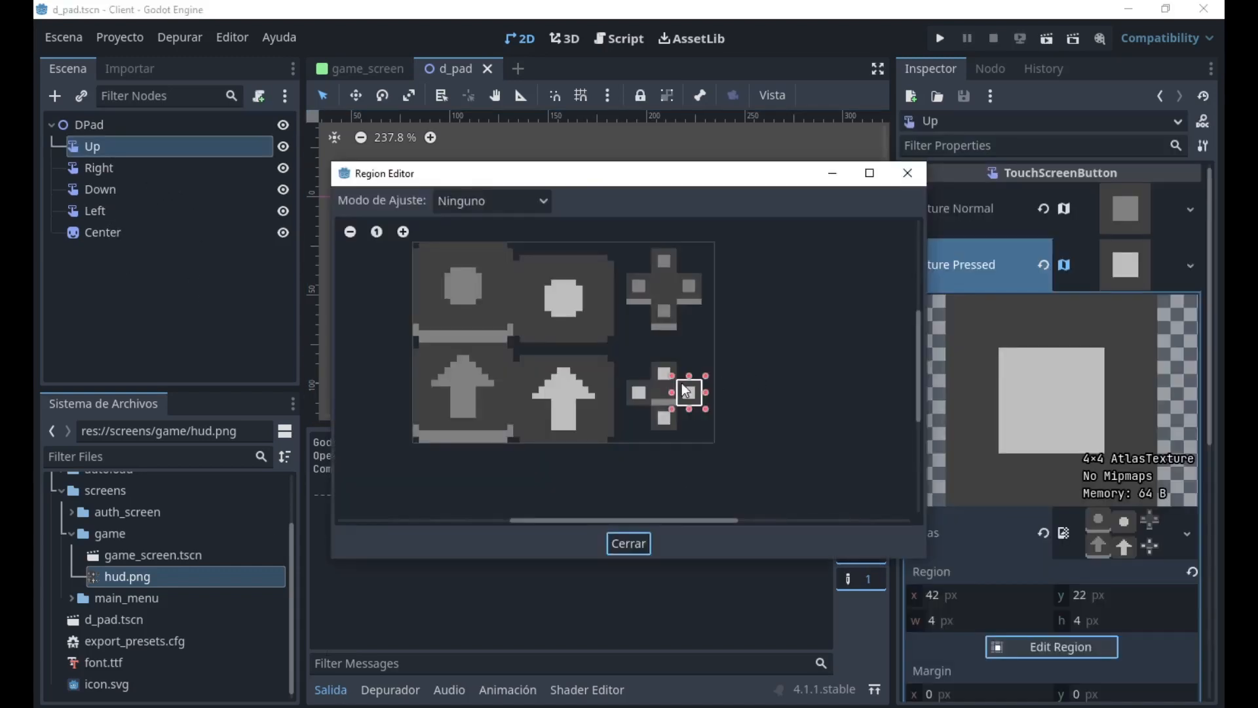
Set the region of the Up button's pressed texture to the lower D-pad's top arm: x 38, y 18, width 4, height 4 px.
{"action": "left_click", "coordinate": [691, 373]}
{"action": "left_click_drag", "start_coordinate": [716, 389], "coordinate": [741, 407]}
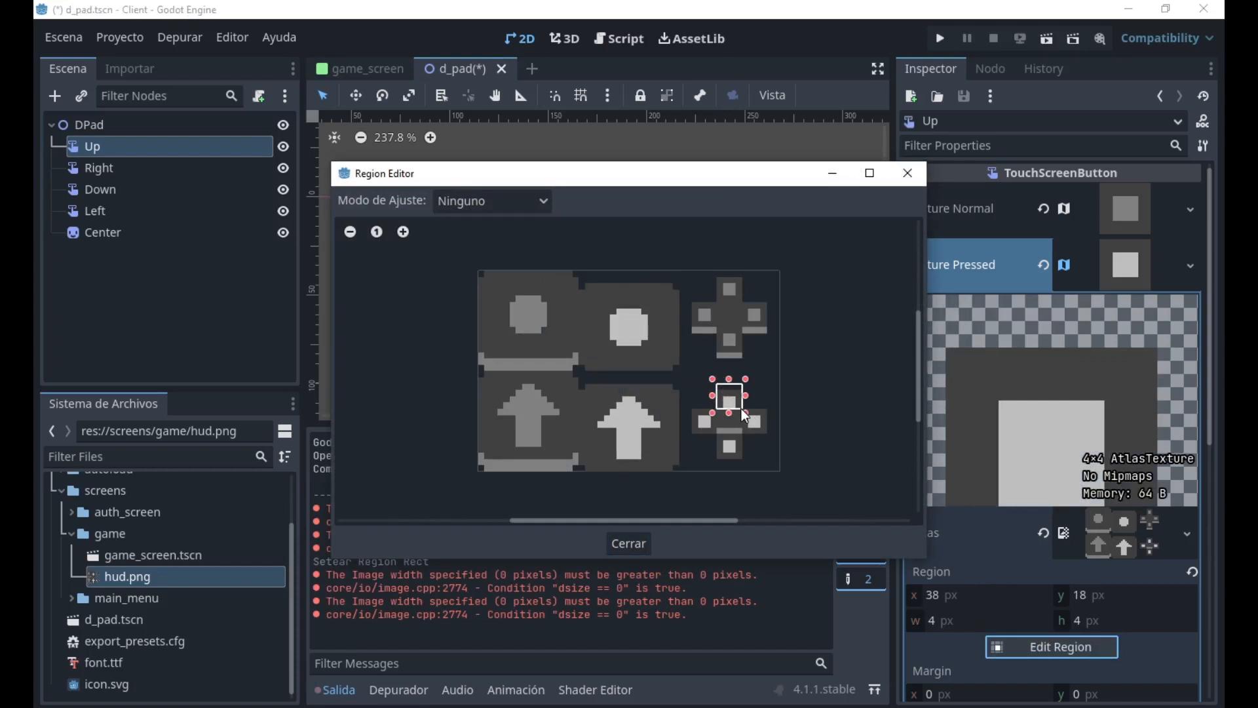
{"action": "left_click", "coordinate": [623, 542]}
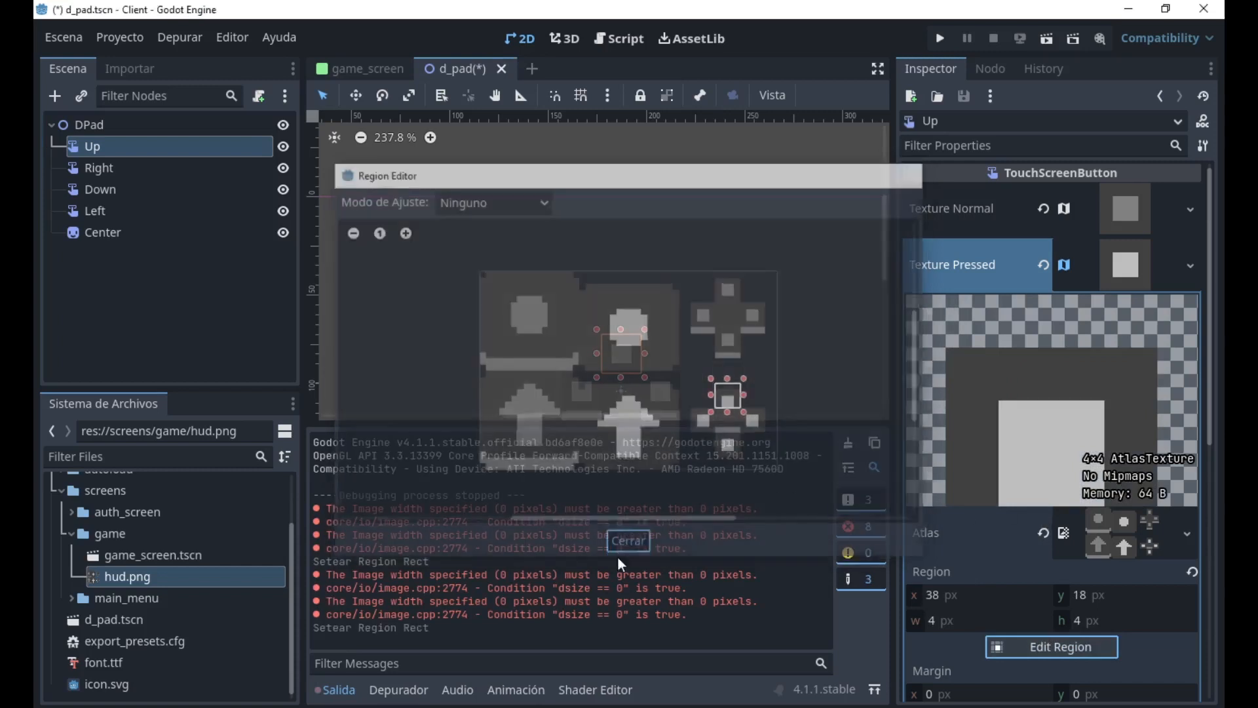
Save the D-pad scene and run it in a maximized window to test the Up button.
{"action": "key", "text": "ctrl+s"}
{"action": "key", "text": "F6"}
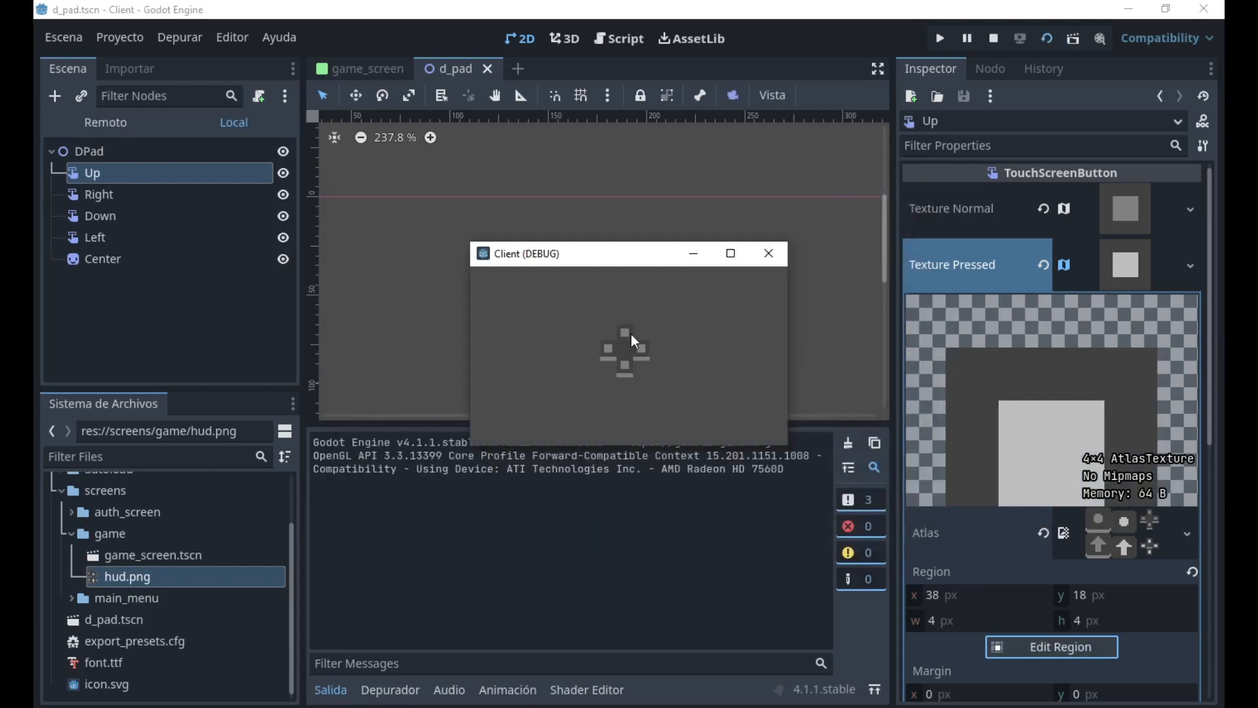
{"action": "left_click", "coordinate": [730, 253]}
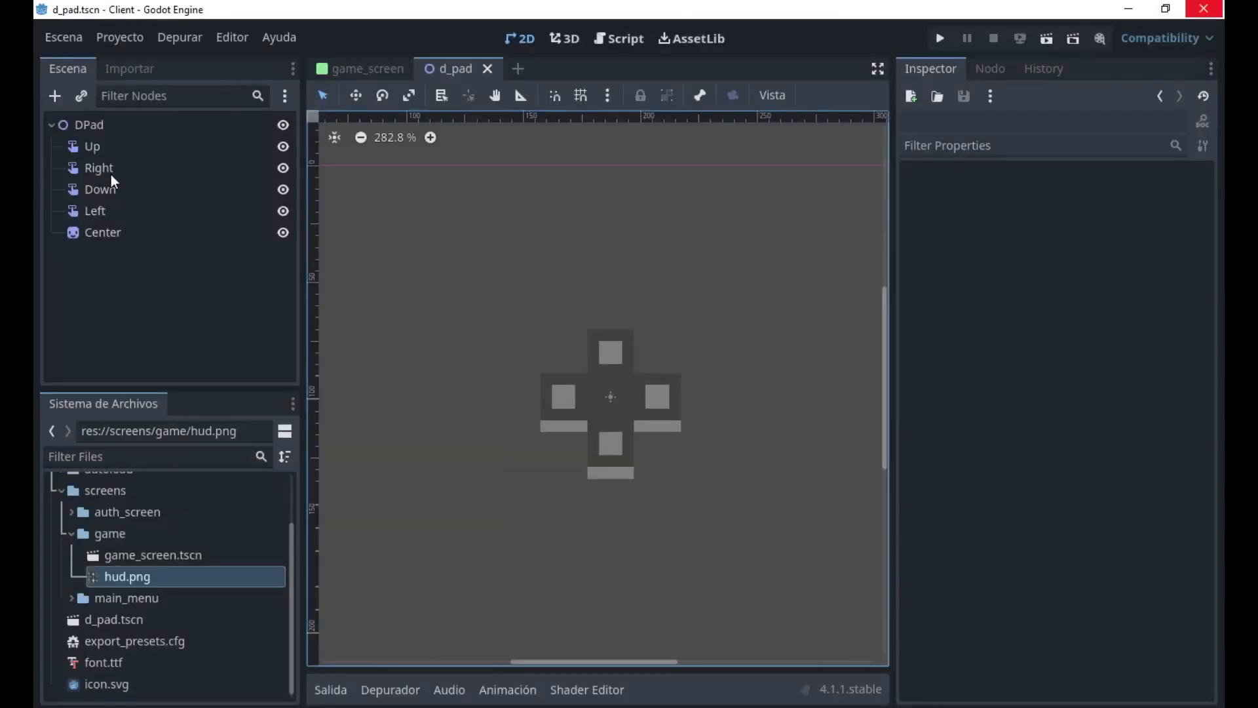
Select the Right button, then test-run the D-pad scene in a maximized window and close the running game.
{"action": "left_click", "coordinate": [115, 164]}
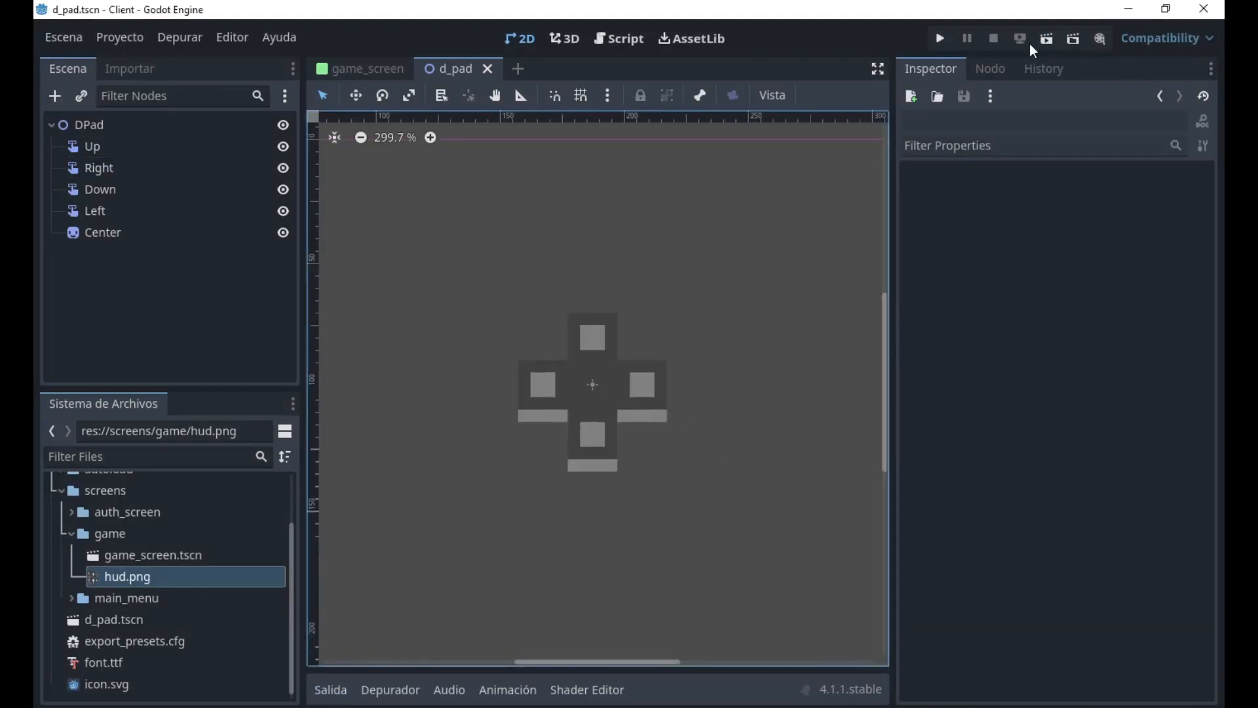
{"action": "left_click", "coordinate": [1042, 41]}
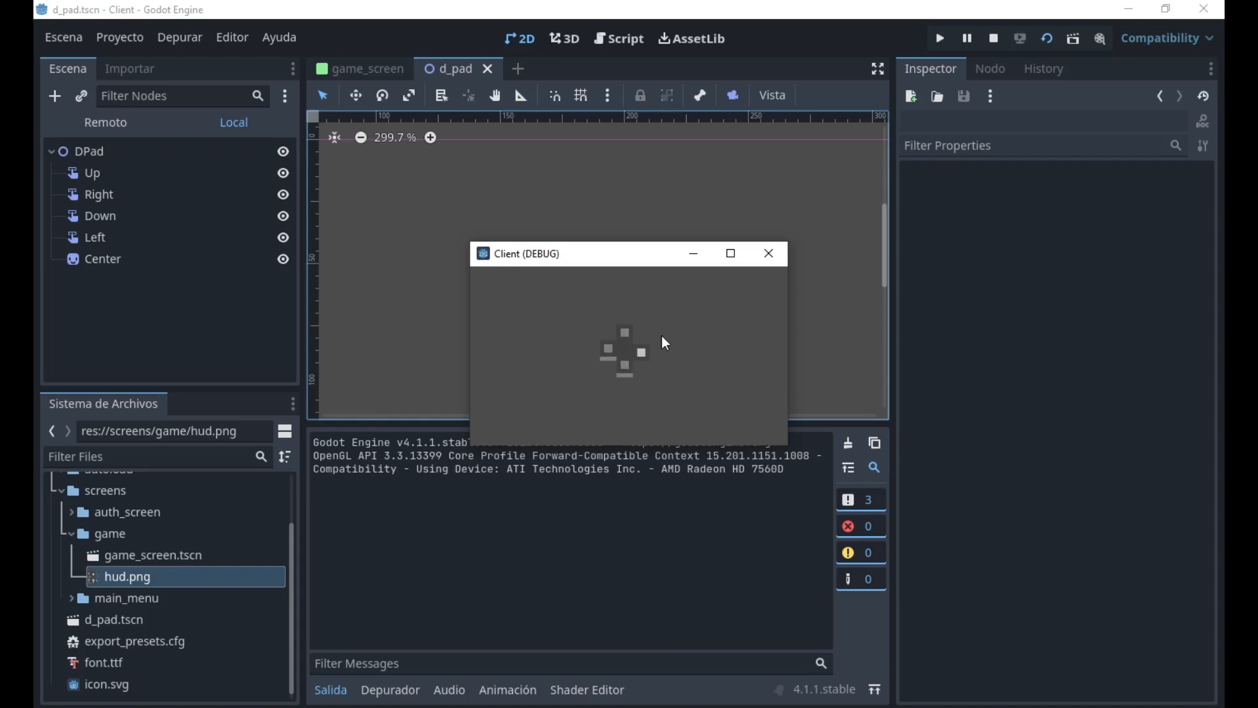
{"action": "left_click", "coordinate": [732, 254]}
{"action": "left_click", "coordinate": [1221, 8]}
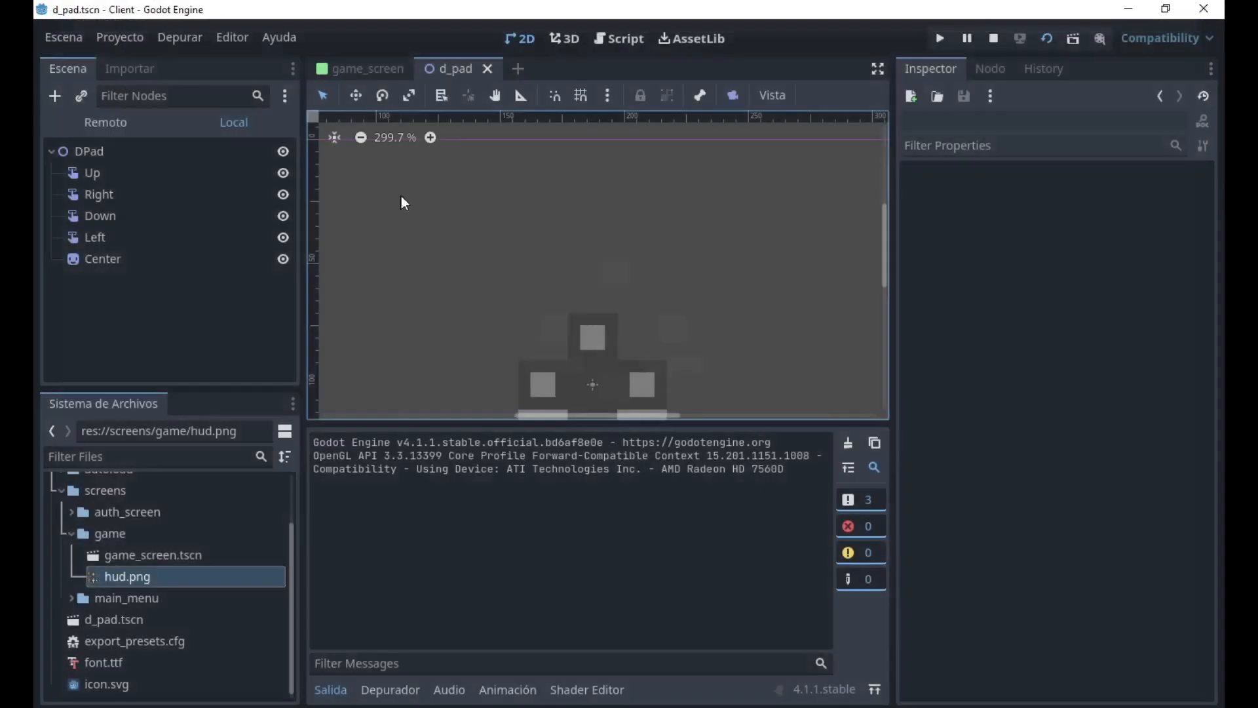
Switch to the game_screen scene, run it to try out the D-pad buttons, and stop the run.
{"action": "left_click", "coordinate": [346, 69]}
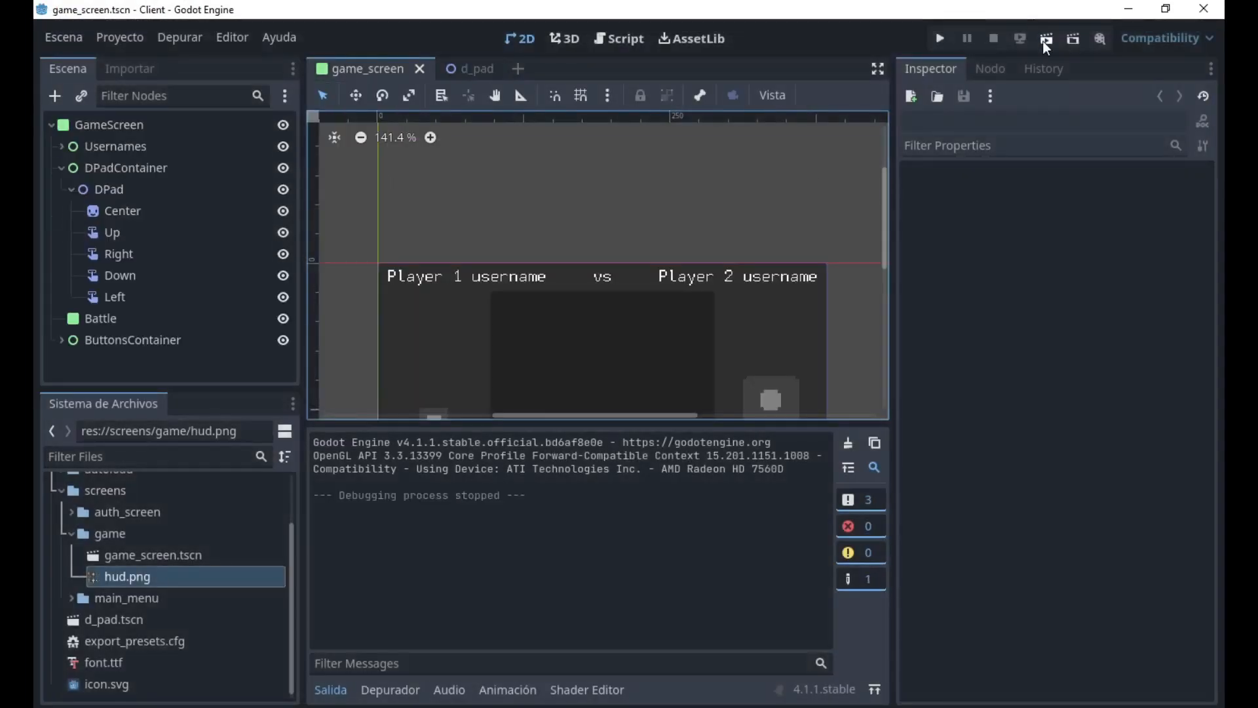
{"action": "left_click", "coordinate": [1045, 40]}
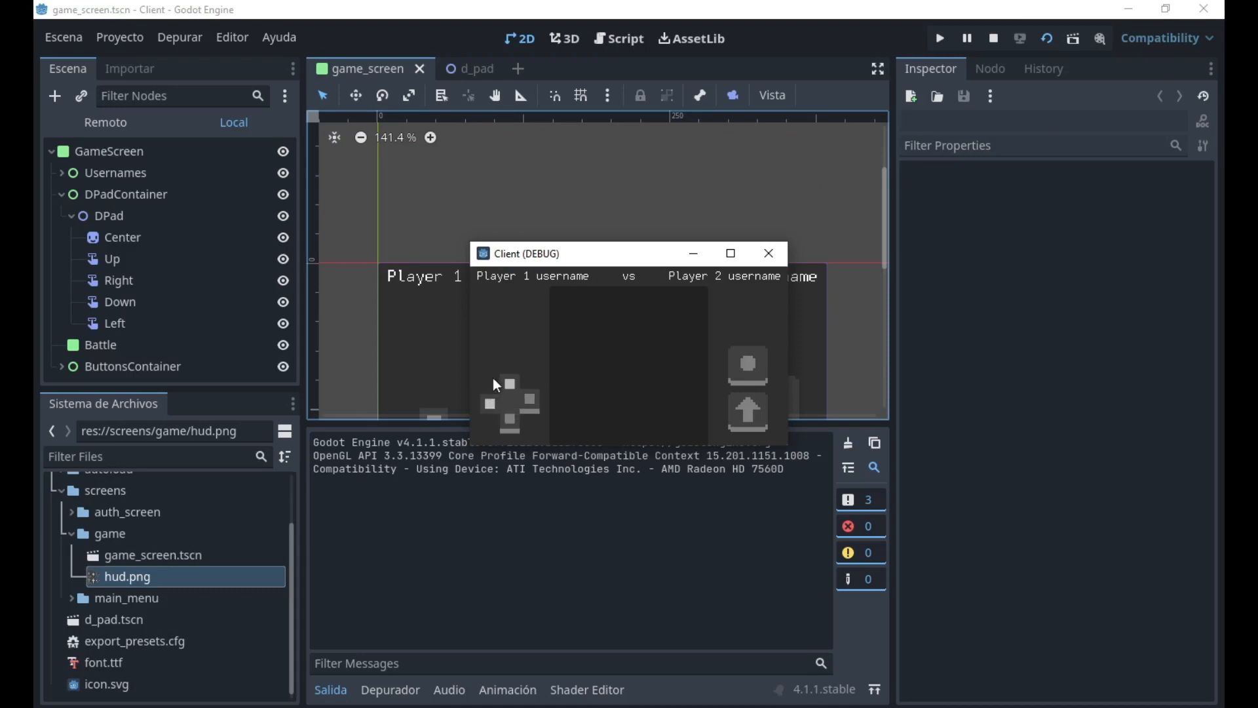
{"action": "left_click", "coordinate": [533, 375]}
{"action": "key", "text": "F8"}
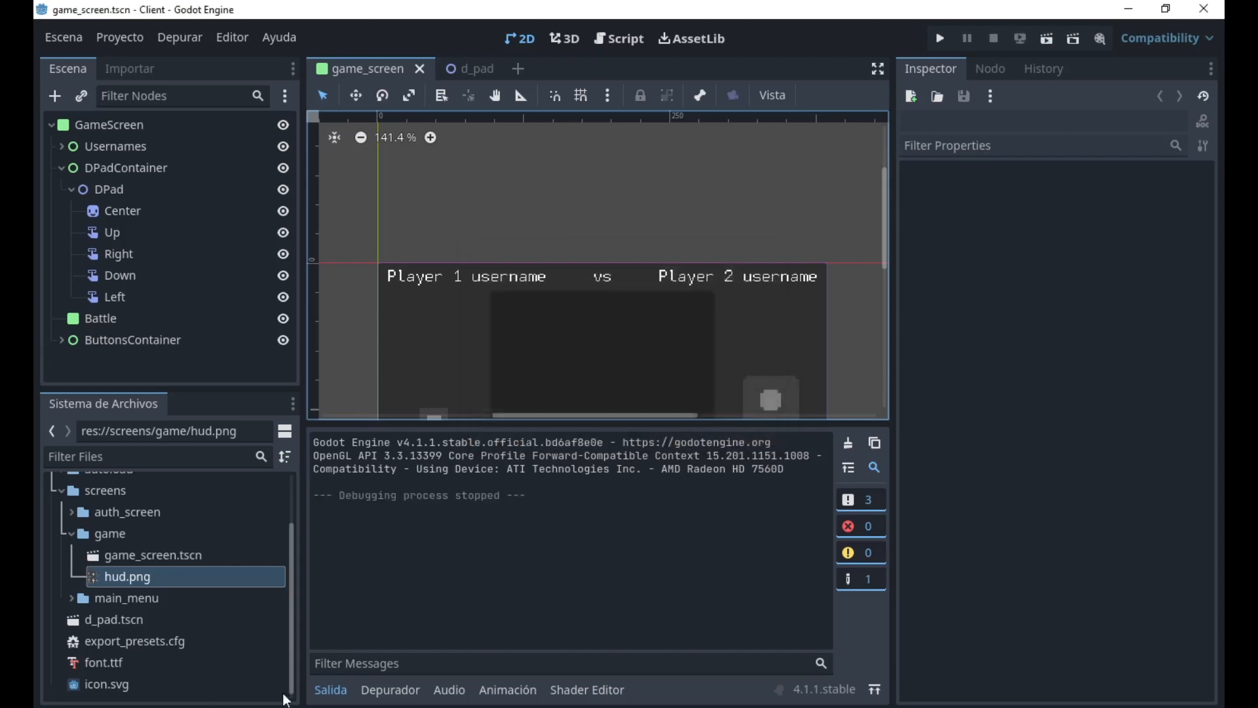
In the d_pad scene, enable Passby Press on the Up, Right, Down and Left buttons together and run the scene.
{"action": "left_click", "coordinate": [330, 690]}
{"action": "left_click", "coordinate": [486, 78]}
{"action": "left_click", "coordinate": [142, 148]}
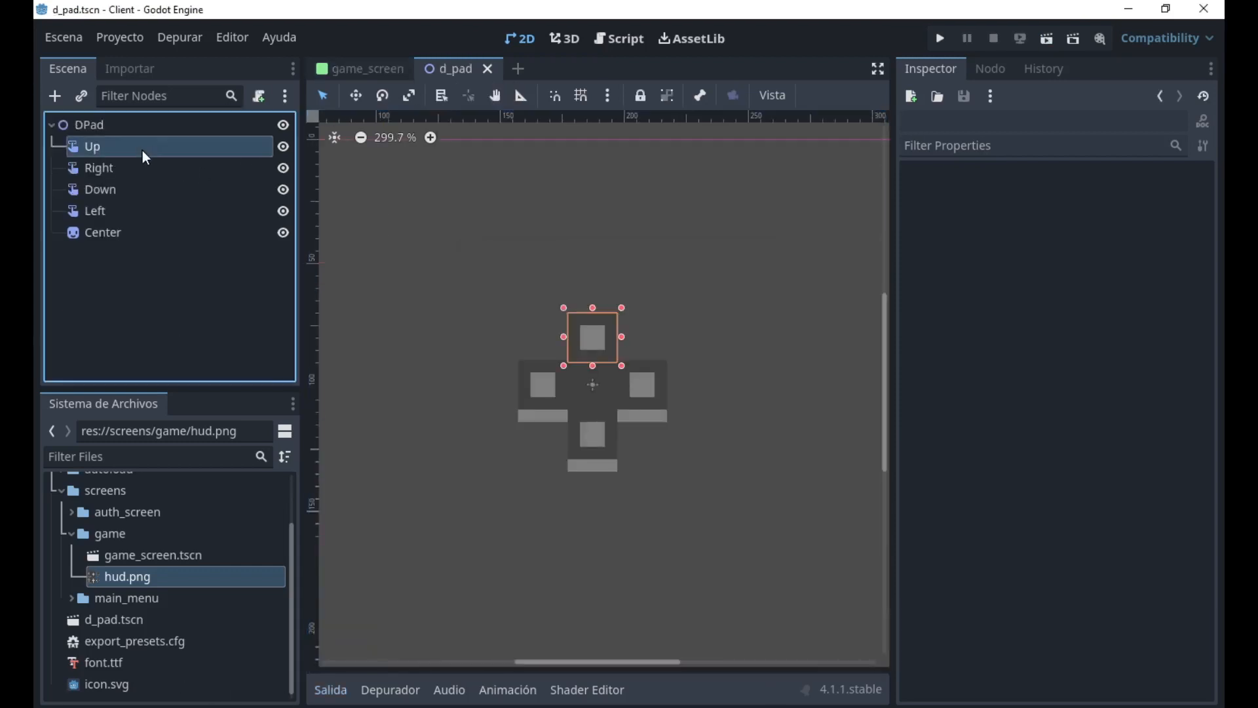
{"action": "left_click", "coordinate": [135, 197], "text": "shift"}
{"action": "left_click", "coordinate": [72, 208], "text": "shift"}
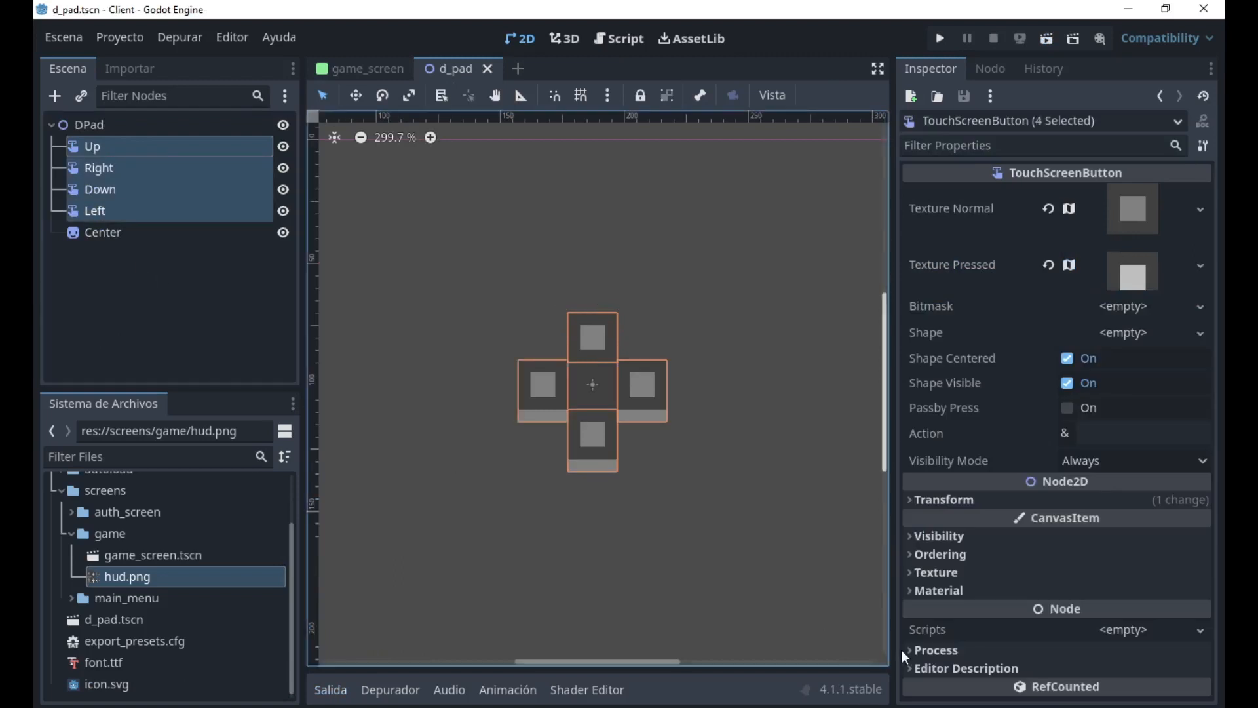
{"action": "left_click", "coordinate": [1071, 407]}
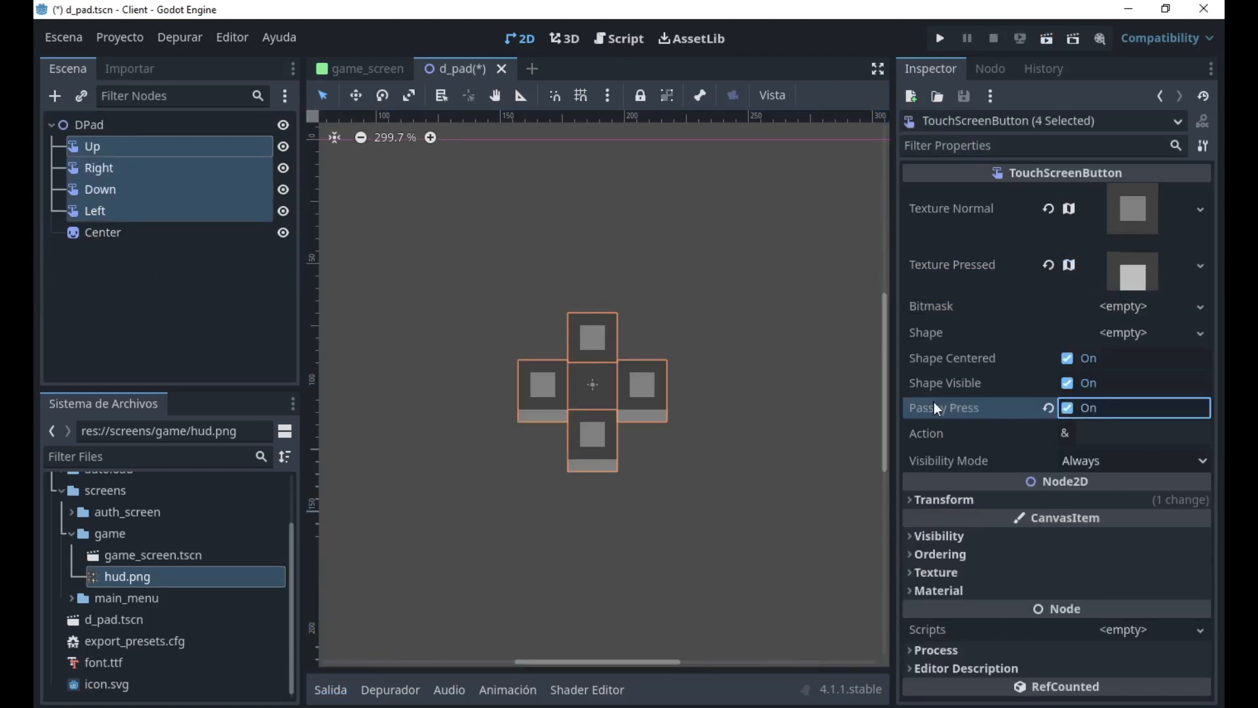
{"action": "left_click", "coordinate": [1052, 38]}
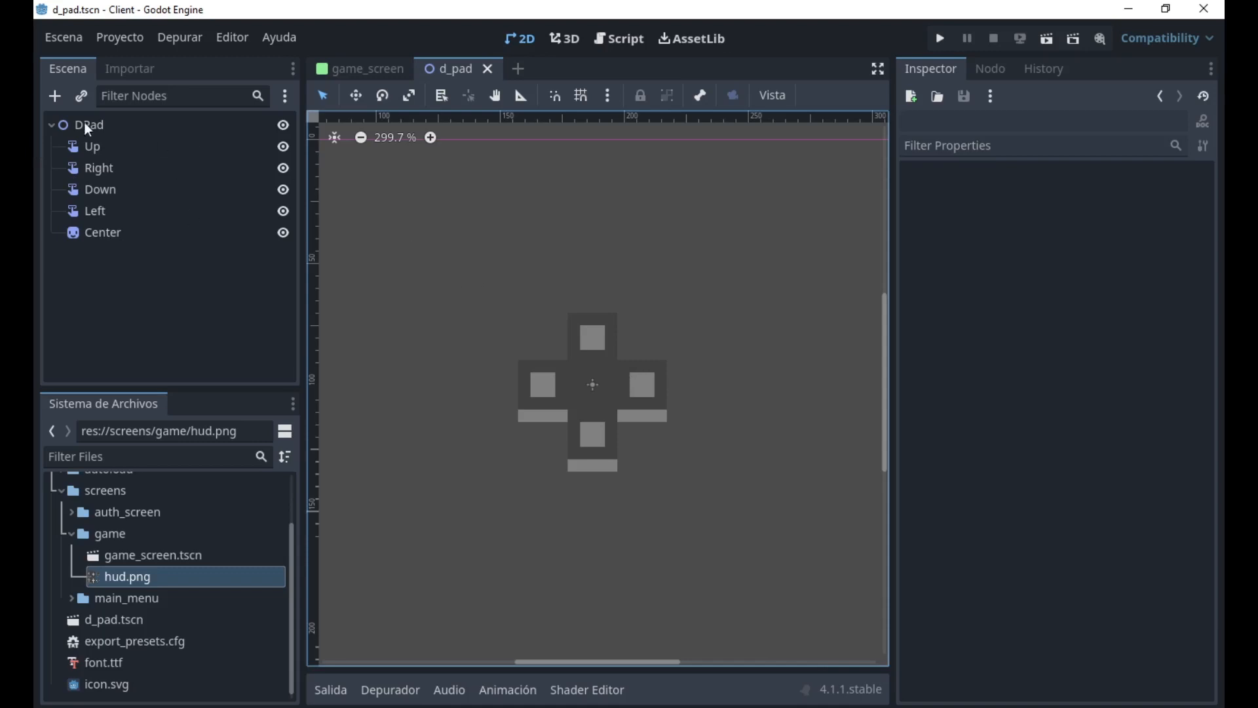
Assign a new RectangleShape2D as the Up button's shape and expand its properties.
{"action": "left_click", "coordinate": [95, 149]}
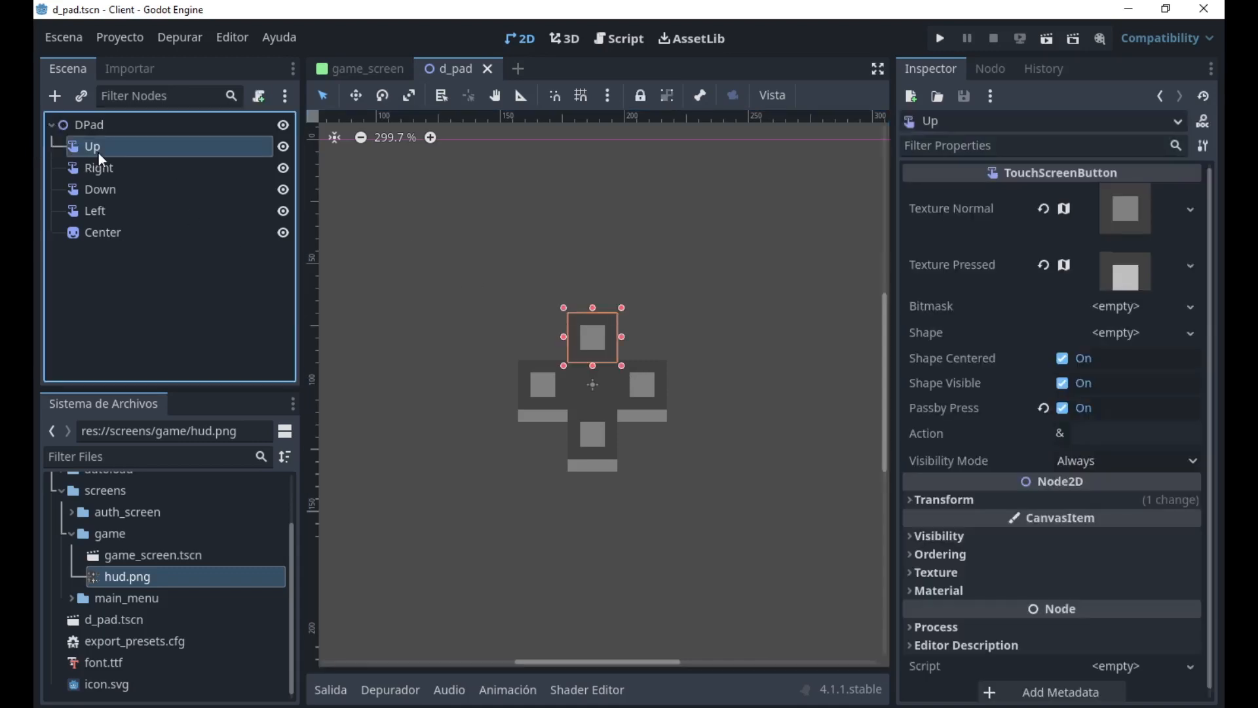
{"action": "left_click", "coordinate": [1108, 333]}
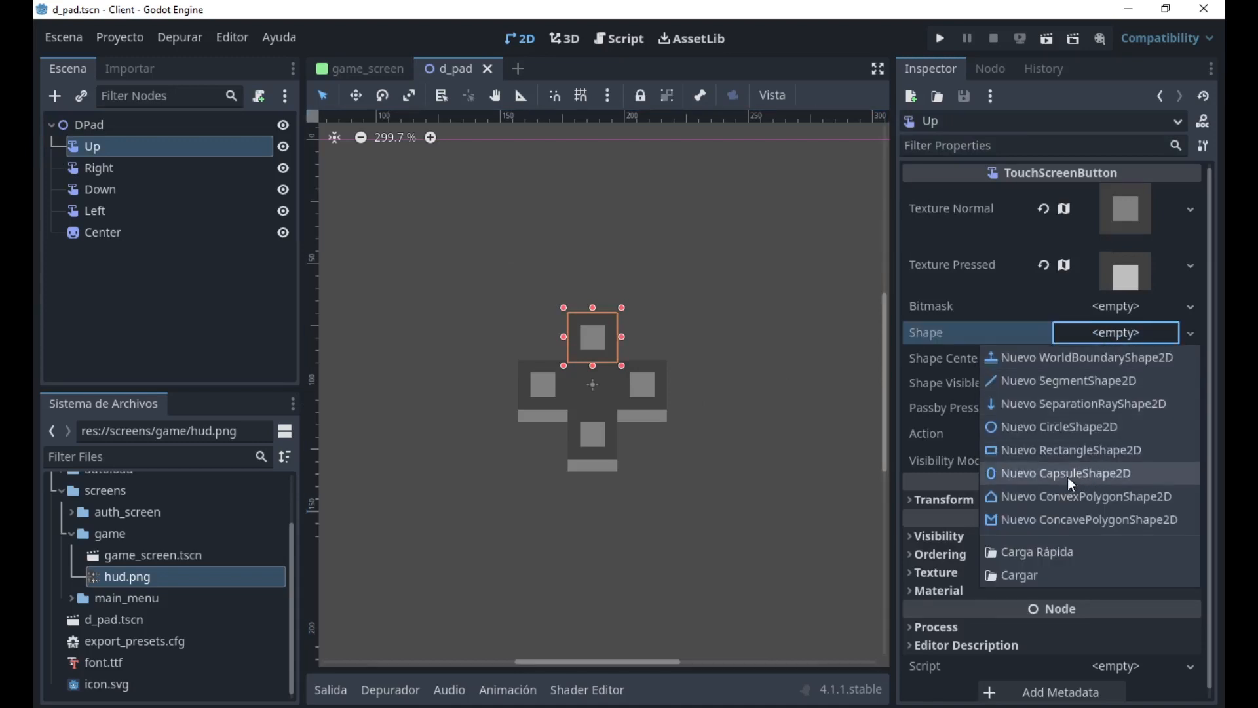
{"action": "left_click", "coordinate": [1073, 452]}
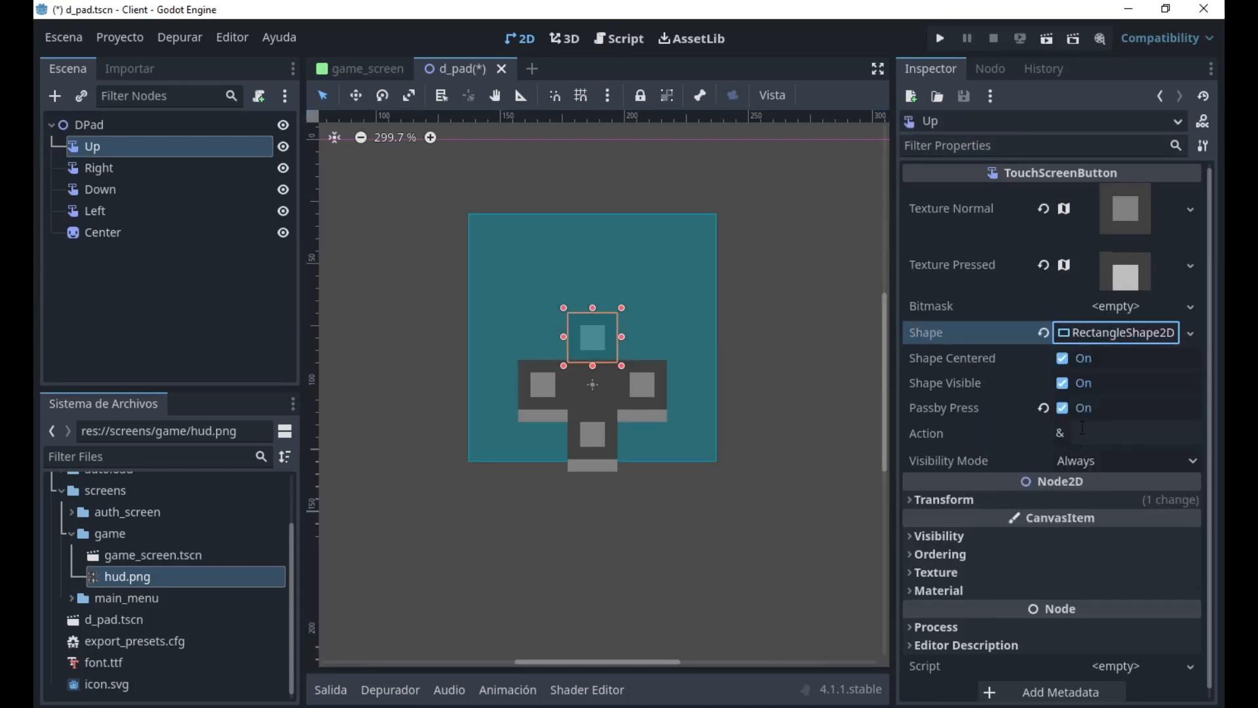
{"action": "left_click", "coordinate": [1107, 331]}
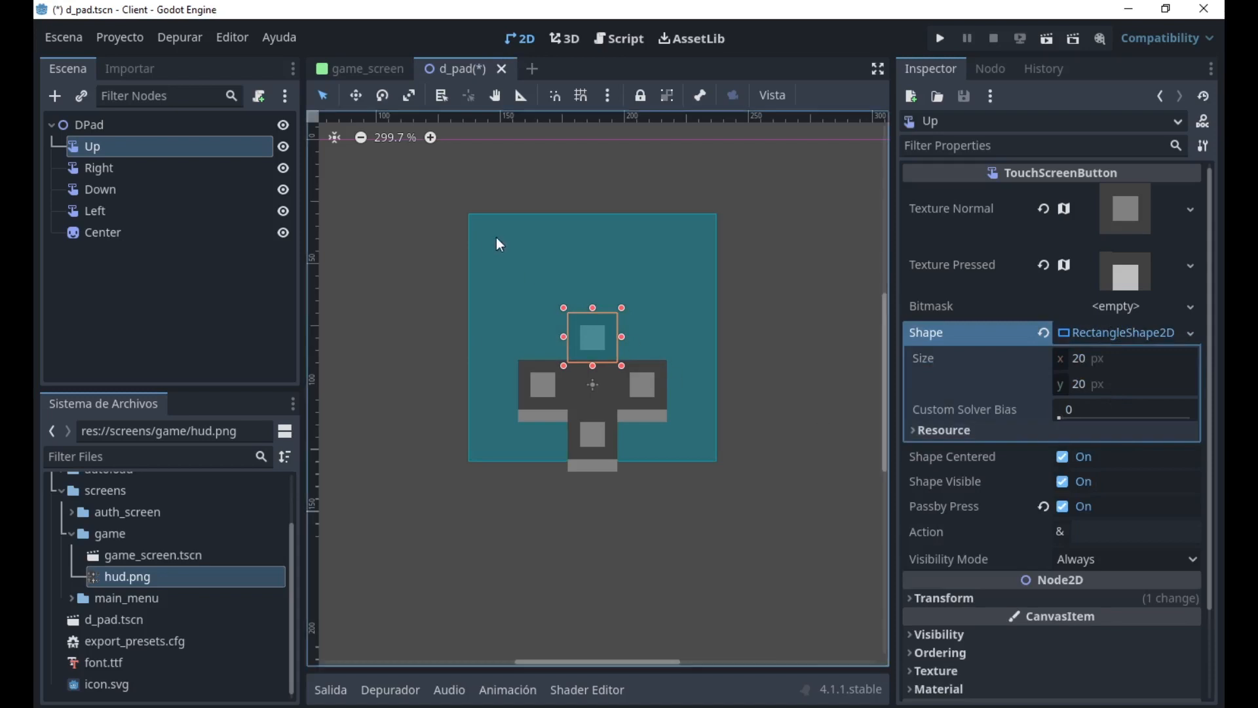
Set the size of the Up button's rectangle shape to x 12 px and y 4 px.
{"action": "scroll", "coordinate": [500, 244], "scroll_direction": "up", "scroll_amount": 1}
{"action": "left_click", "coordinate": [1109, 360]}
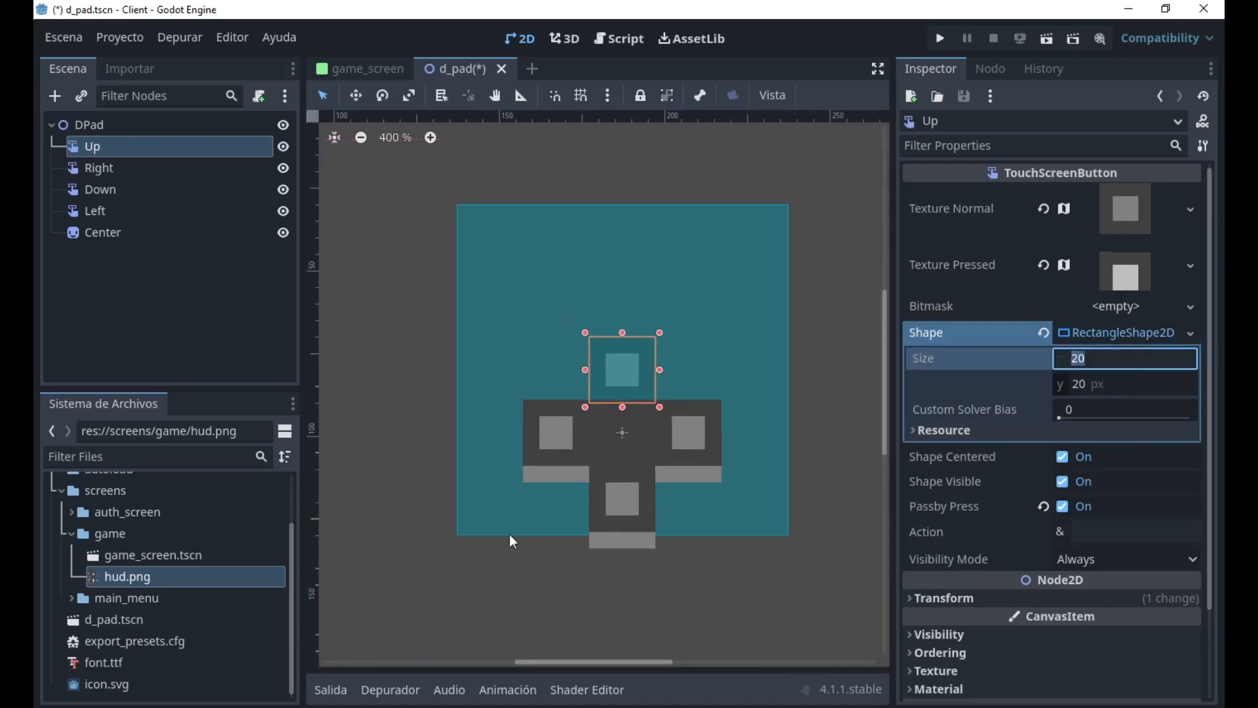
{"action": "scroll", "coordinate": [580, 431], "scroll_direction": "up", "scroll_amount": 4}
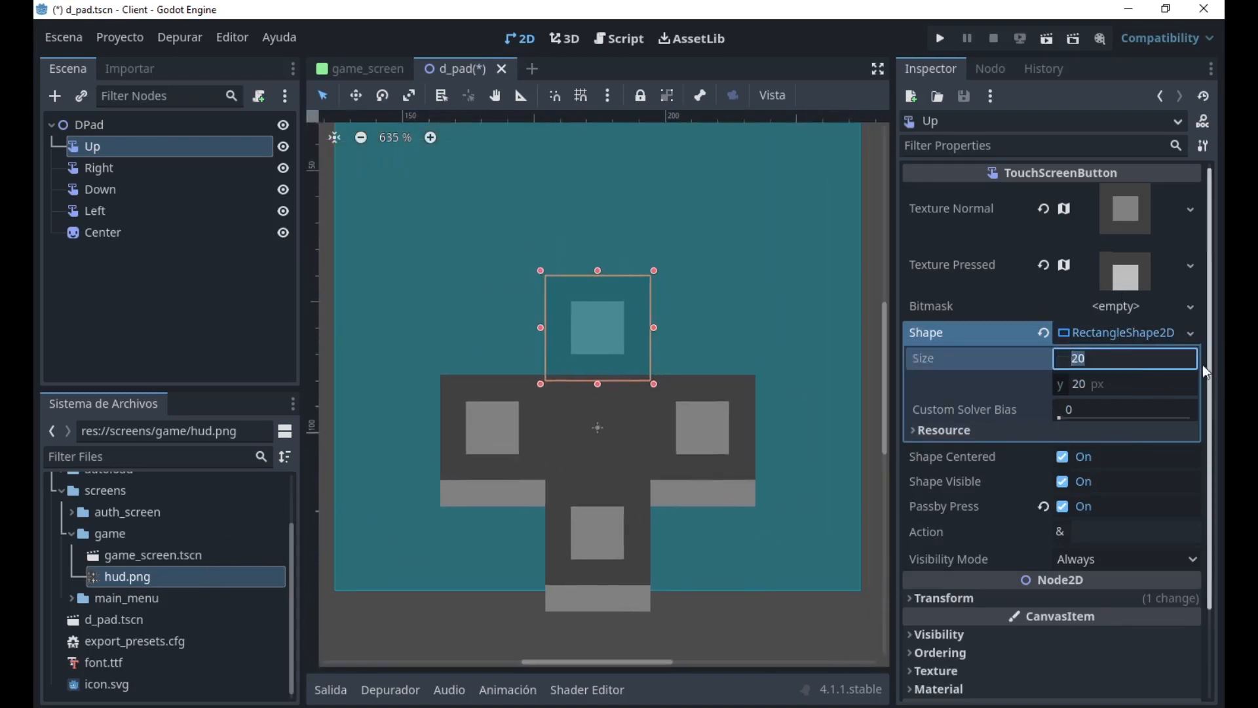
{"action": "type", "text": "12"}
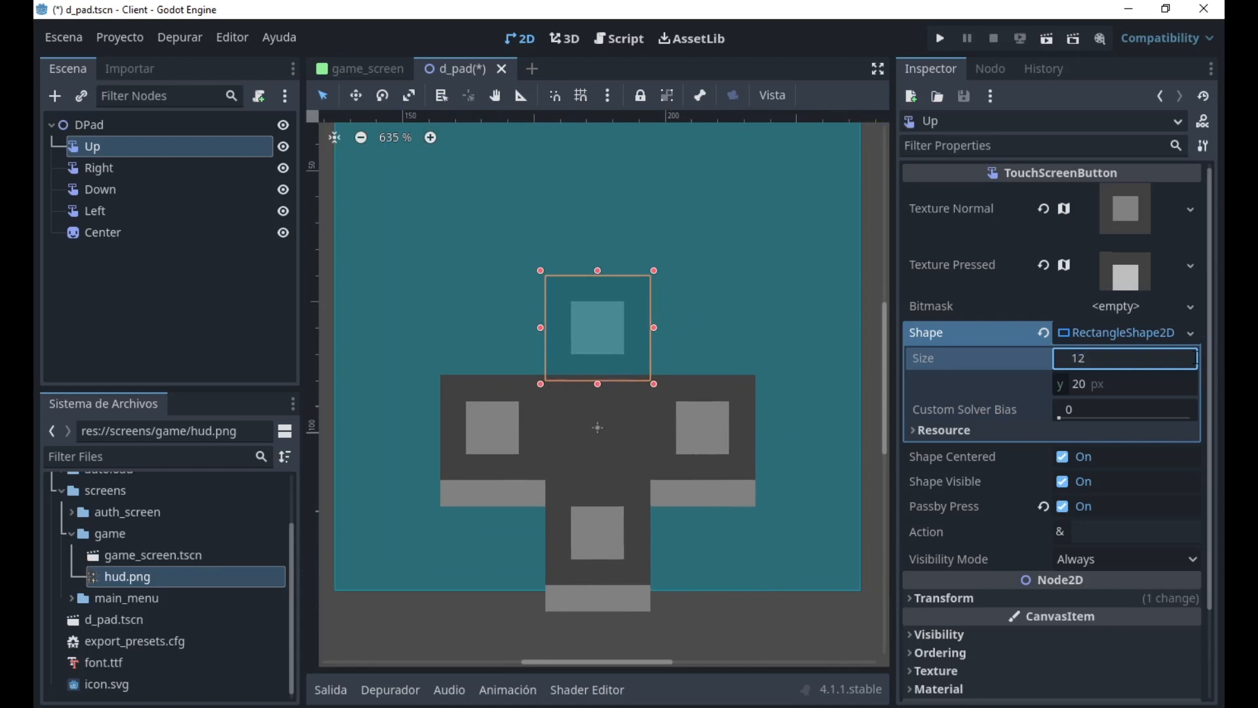
{"action": "key", "text": "Return"}
{"action": "key", "text": "Tab"}
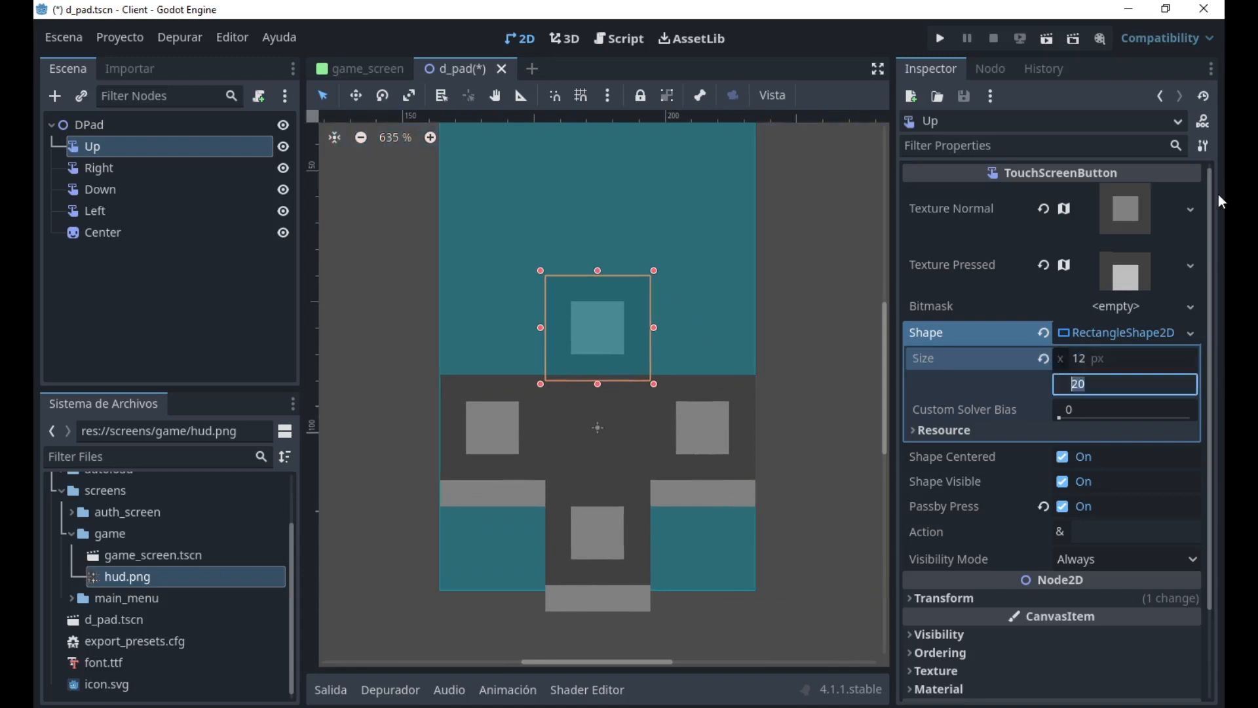
{"action": "type", "text": "4"}
{"action": "key", "text": "Return"}
{"action": "scroll", "coordinate": [608, 387], "scroll_direction": "up", "scroll_amount": 1}
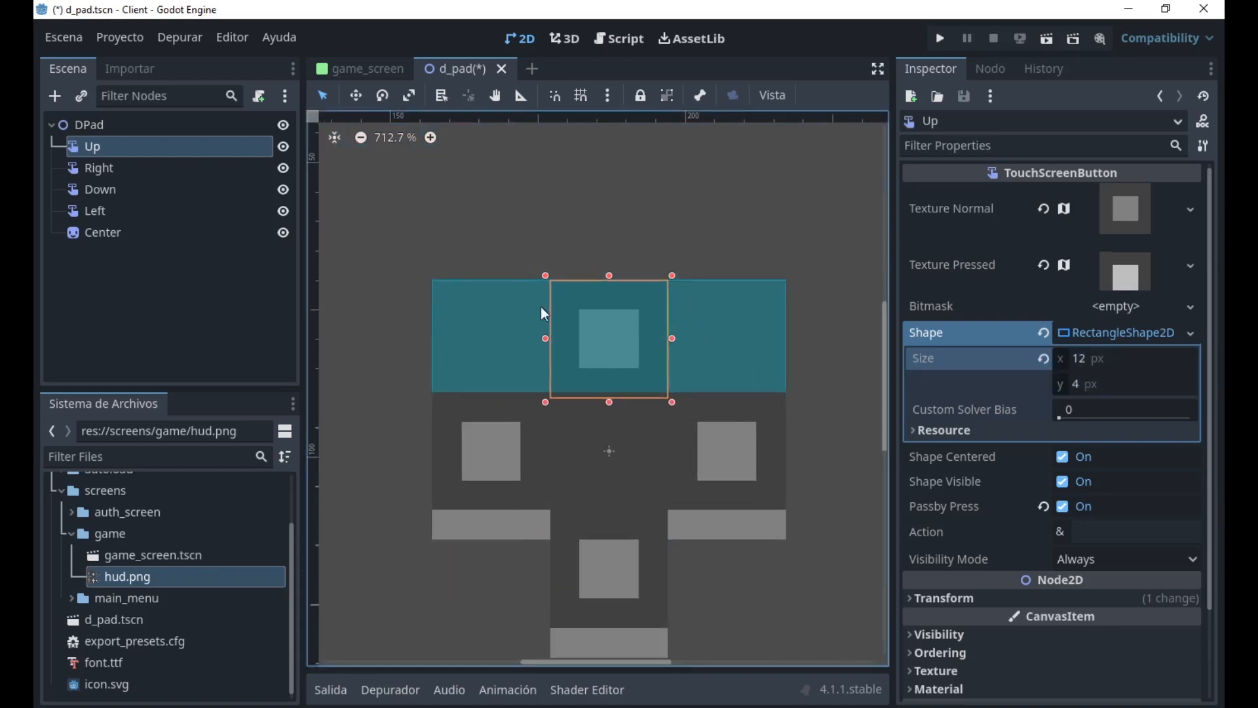
{"action": "scroll", "coordinate": [535, 375], "scroll_direction": "down", "scroll_amount": 1}
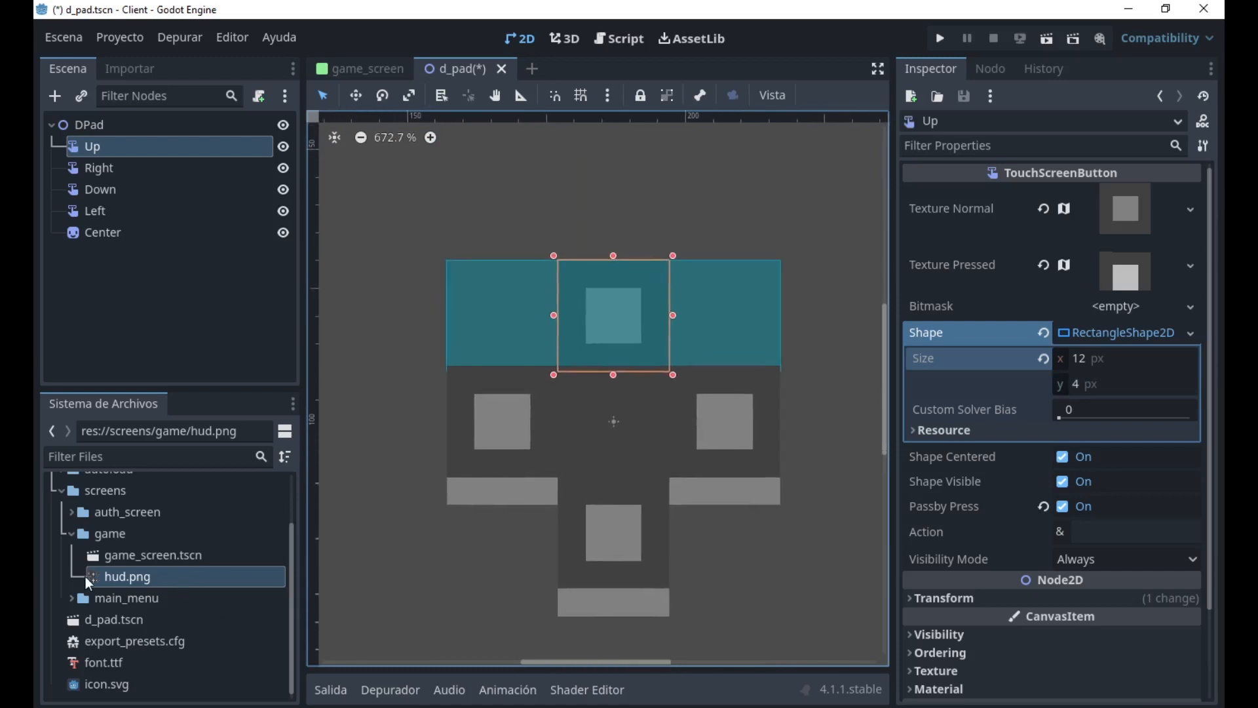
Examine the hud.png texture preview and return to the Up button's properties.
{"action": "left_click", "coordinate": [131, 578]}
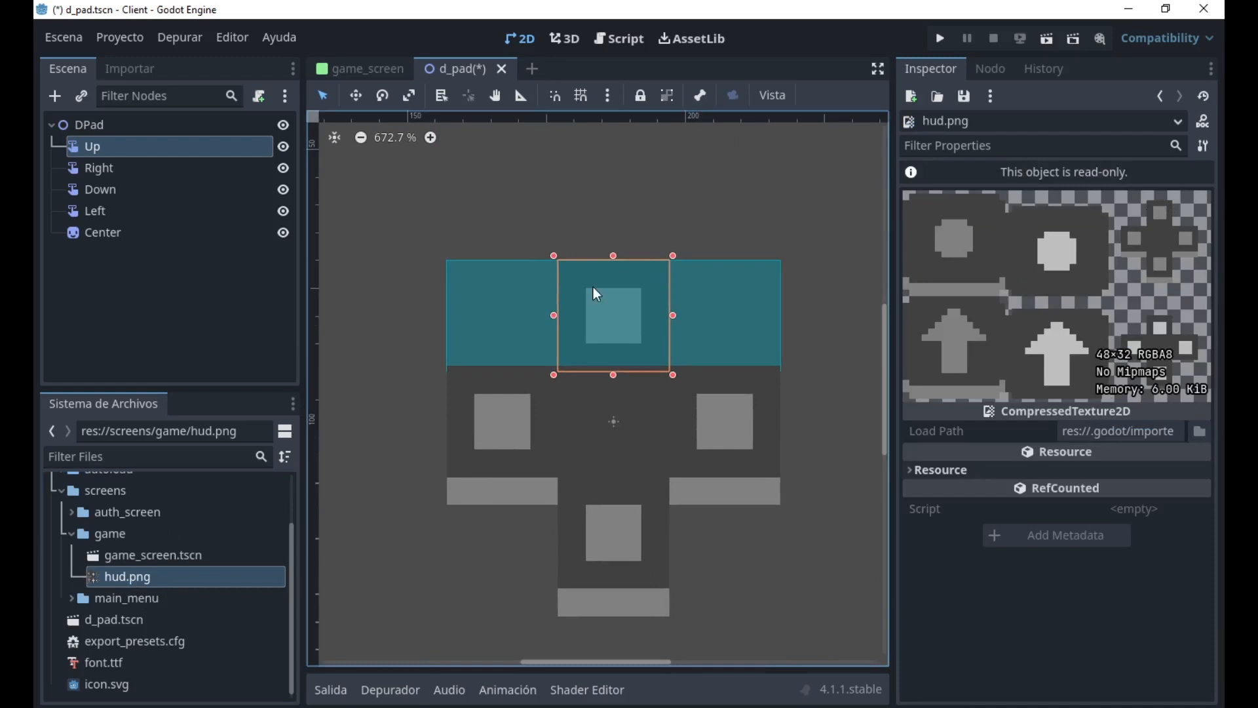
{"action": "left_click", "coordinate": [136, 139]}
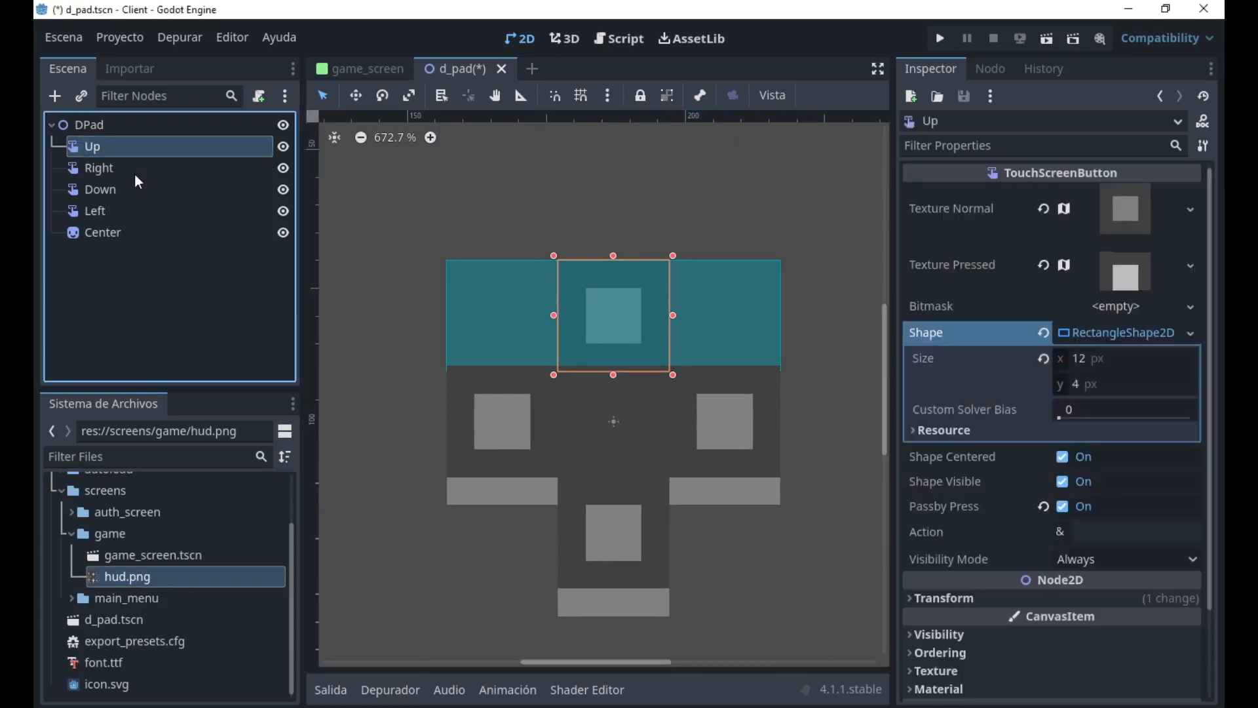
Assign a new RectangleShape2D as the Right button's shape.
{"action": "scroll", "coordinate": [640, 434], "scroll_direction": "up", "scroll_amount": 1}
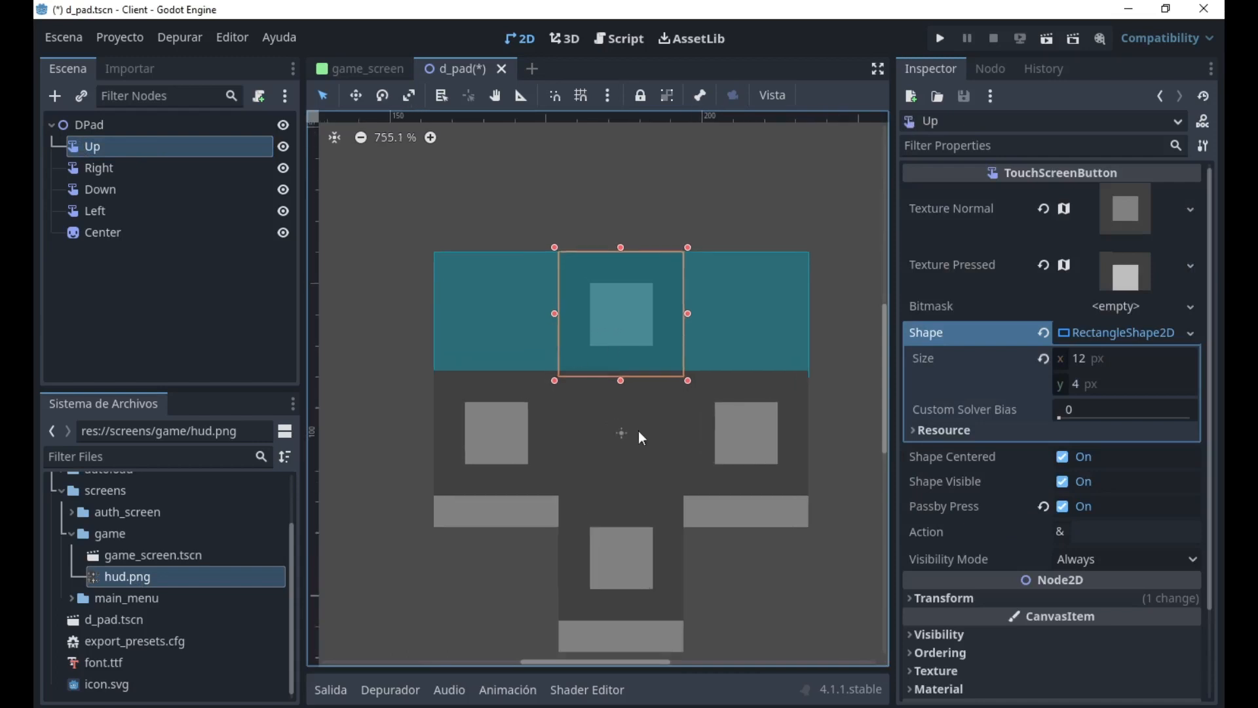
{"action": "left_click", "coordinate": [740, 438]}
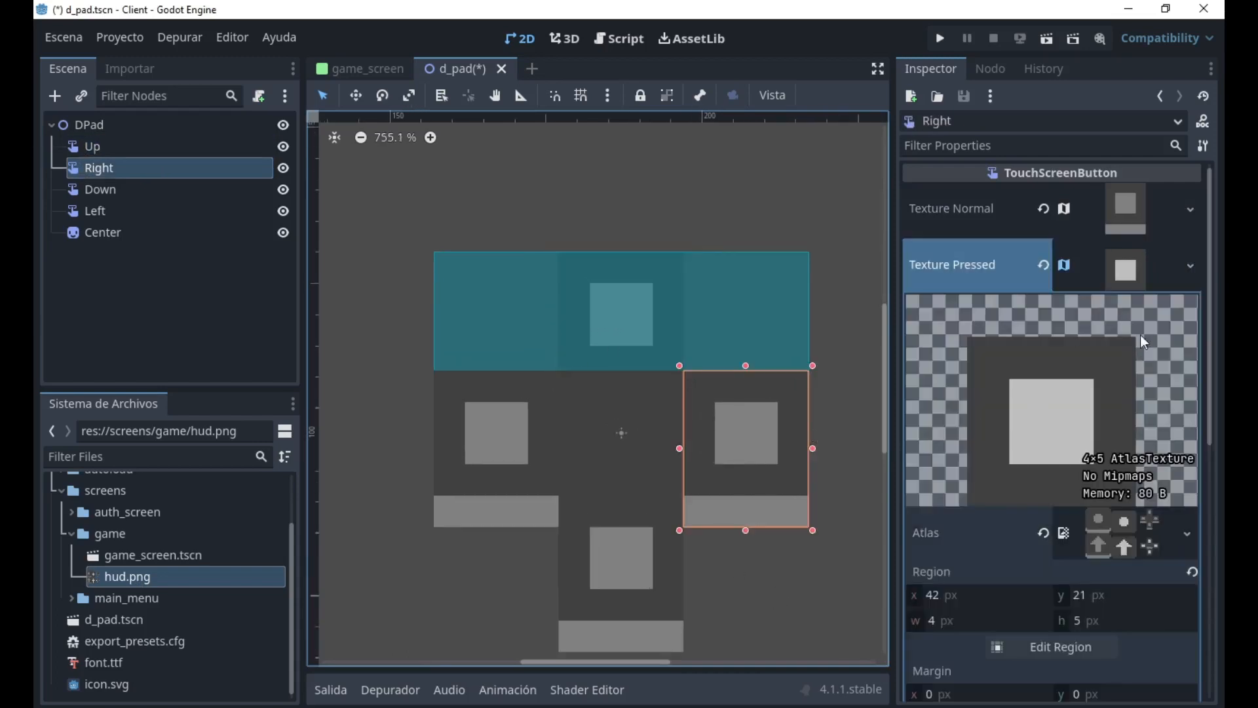
{"action": "left_click", "coordinate": [1124, 265]}
{"action": "left_click", "coordinate": [1111, 307]}
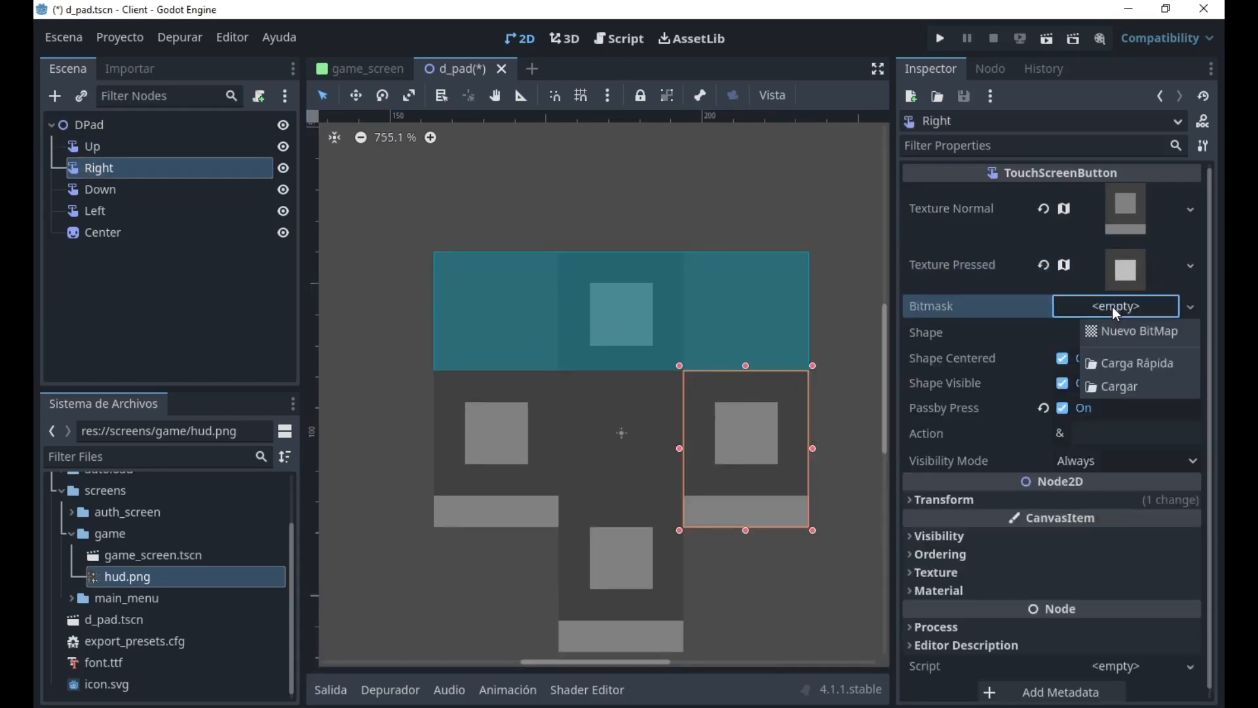
{"action": "left_click", "coordinate": [1051, 328]}
{"action": "left_click", "coordinate": [1139, 332]}
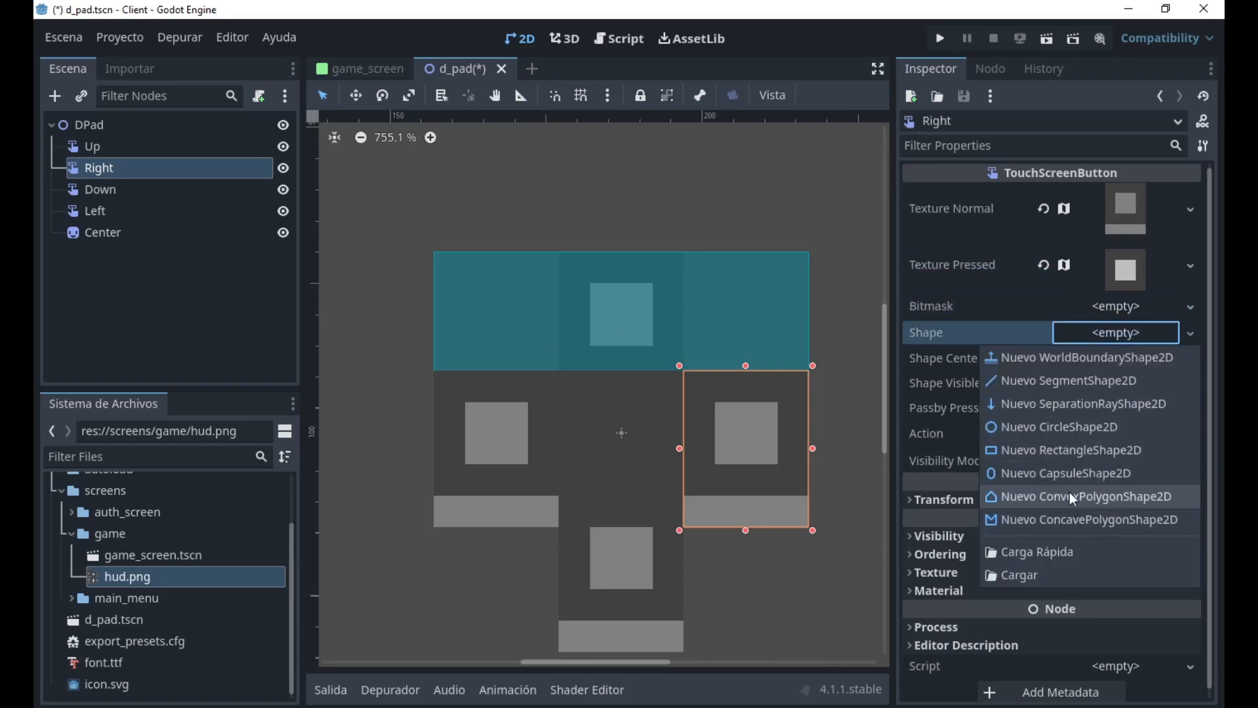
{"action": "left_click", "coordinate": [1058, 450]}
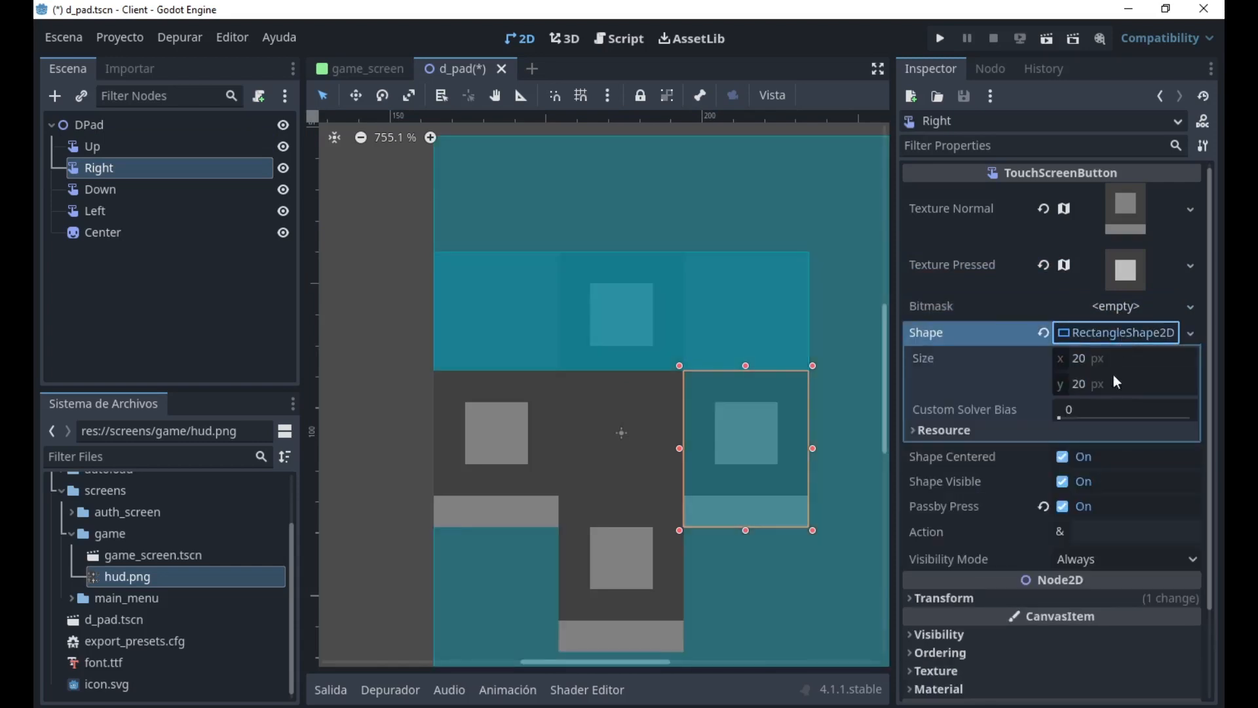
Set the Right button's rectangle shape size to x 4 px and y 12 px, and try a y size of 13 px.
{"action": "left_click", "coordinate": [1133, 357]}
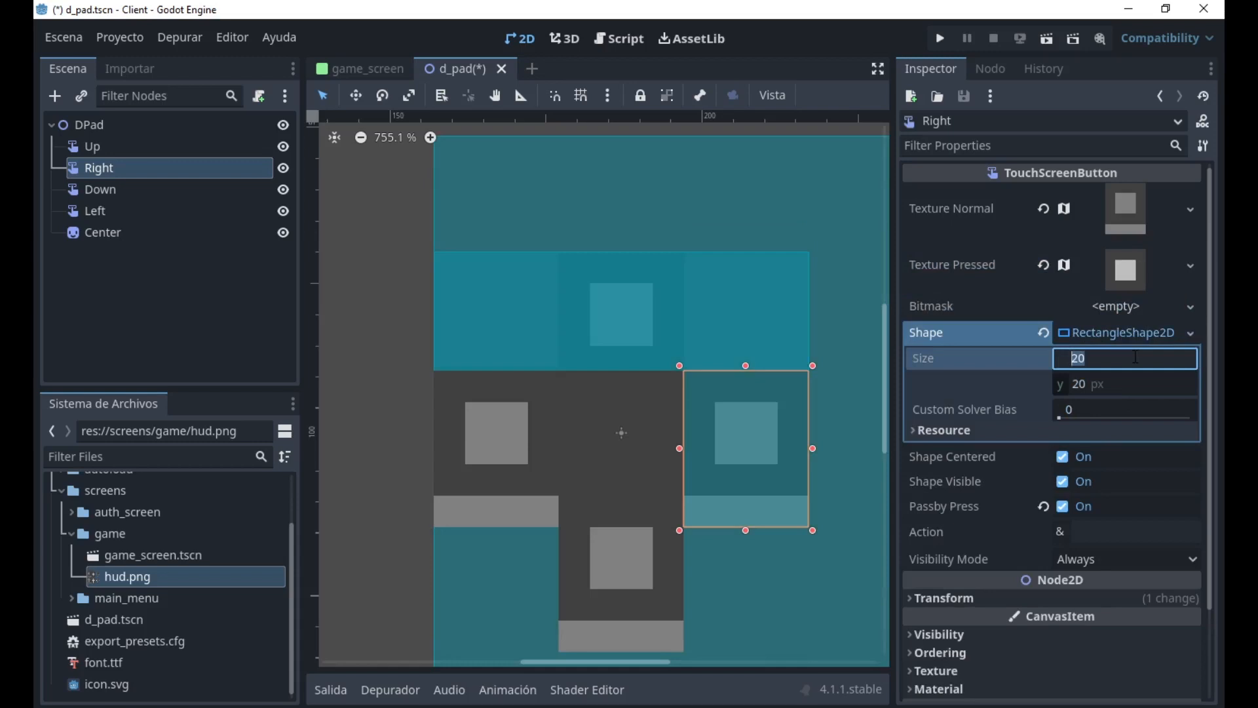
{"action": "type", "text": "4"}
{"action": "key", "text": "Return"}
{"action": "left_click", "coordinate": [1085, 378]}
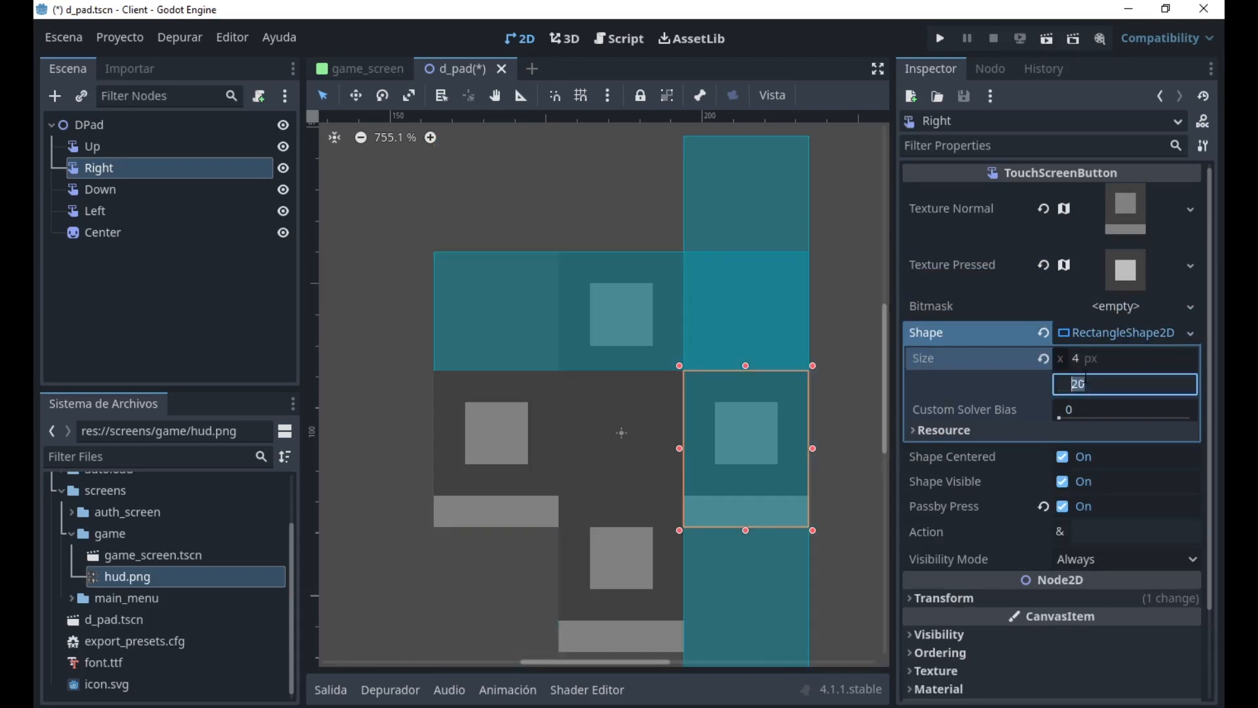
{"action": "type", "text": "12"}
{"action": "key", "text": "Return"}
{"action": "scroll", "coordinate": [670, 411], "scroll_direction": "down", "scroll_amount": 1}
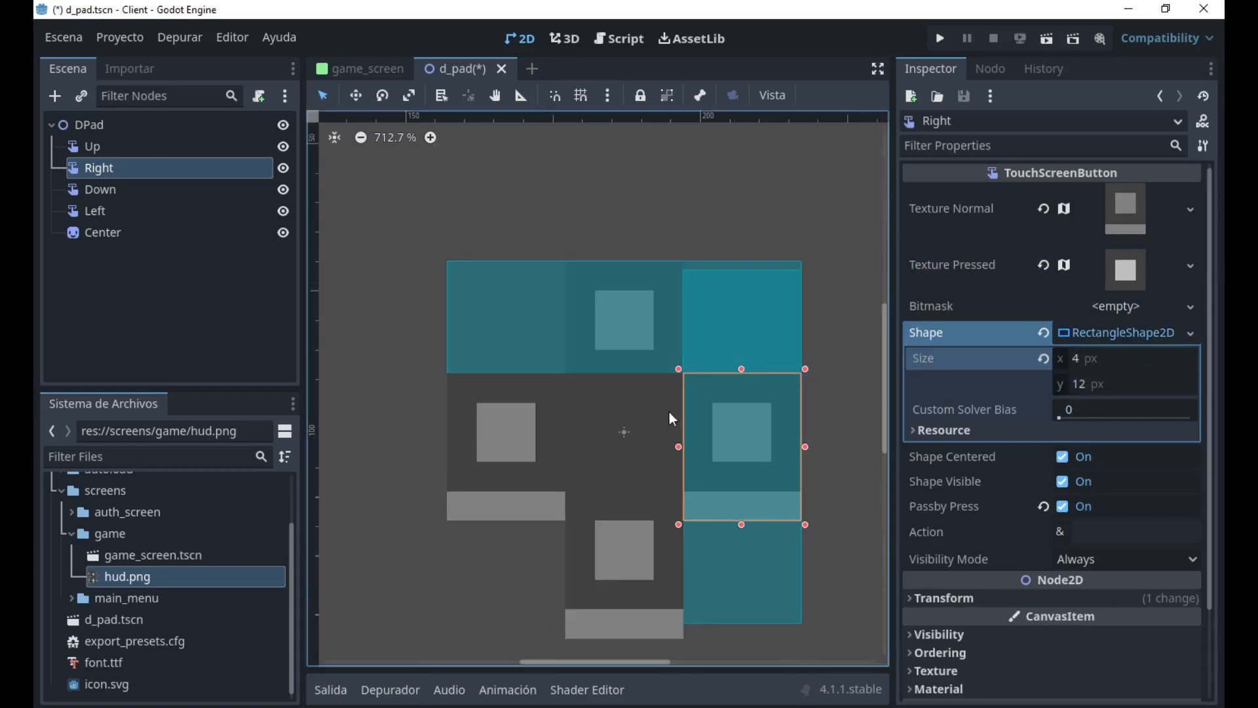
{"action": "middle_click_drag", "start_coordinate": [644, 393], "coordinate": [632, 362]}
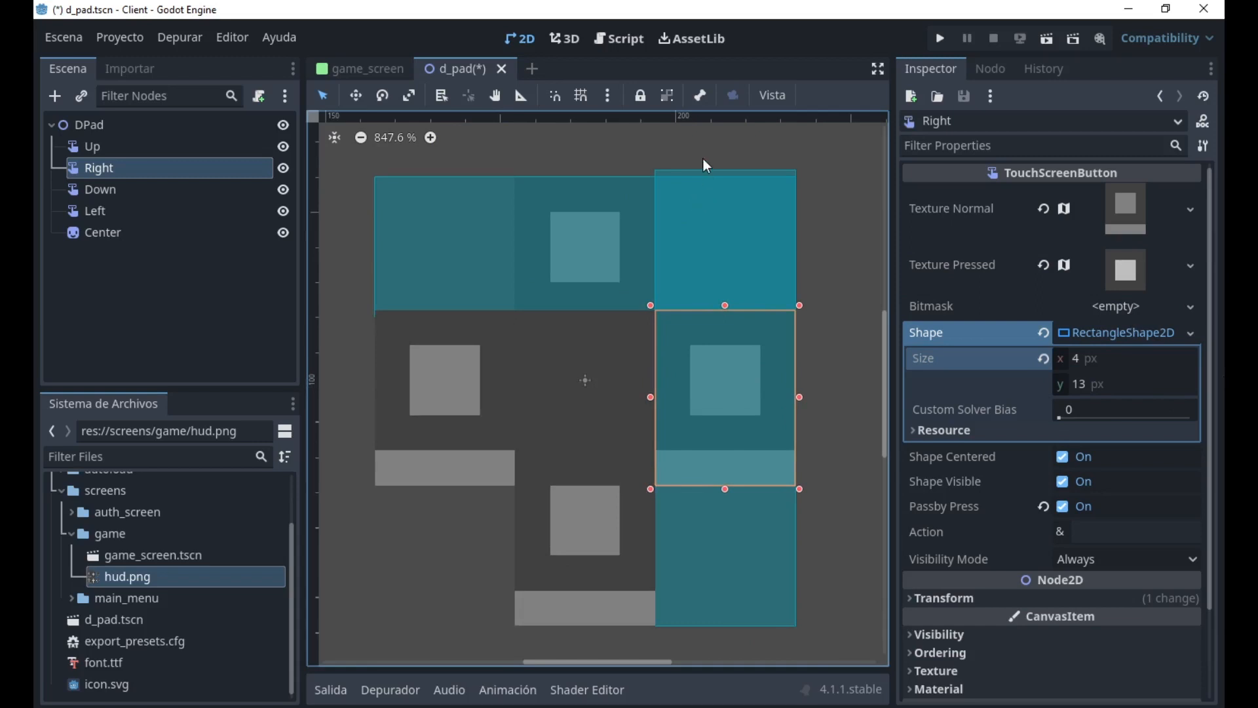
Extend the Right button's normal texture region upward to y 4 px with a height of 6 px.
{"action": "left_click", "coordinate": [1121, 270]}
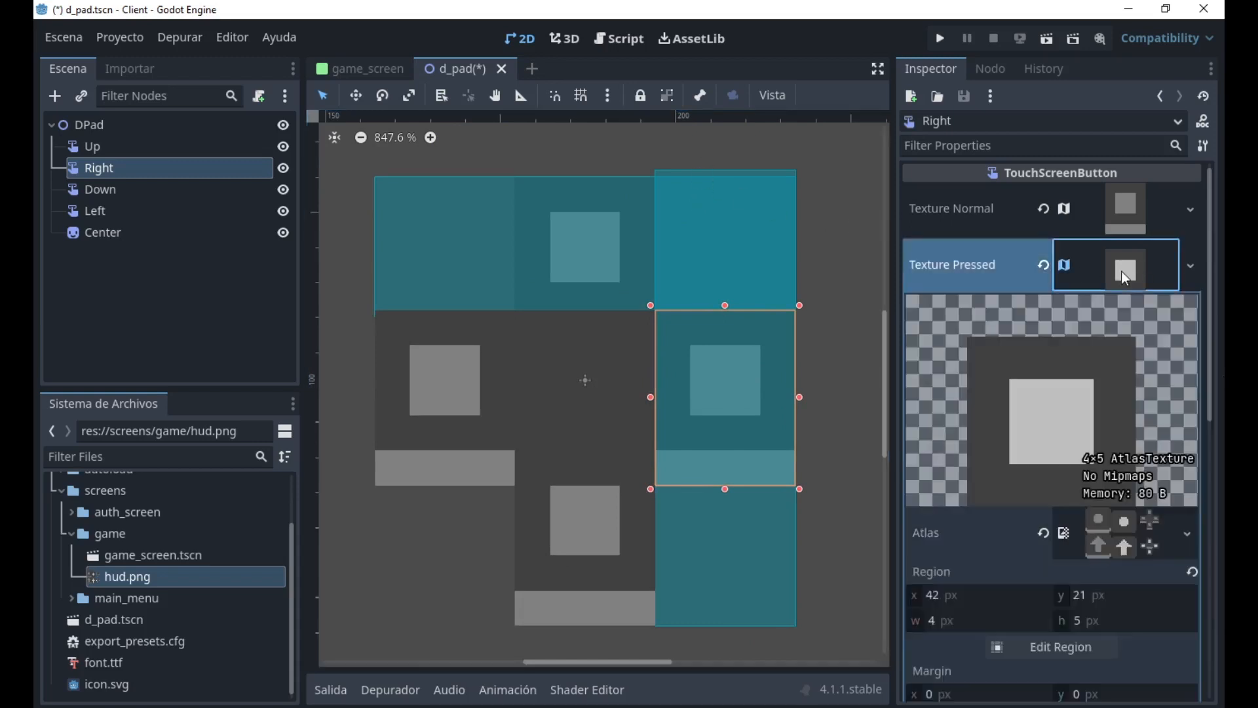
{"action": "left_click", "coordinate": [1063, 583]}
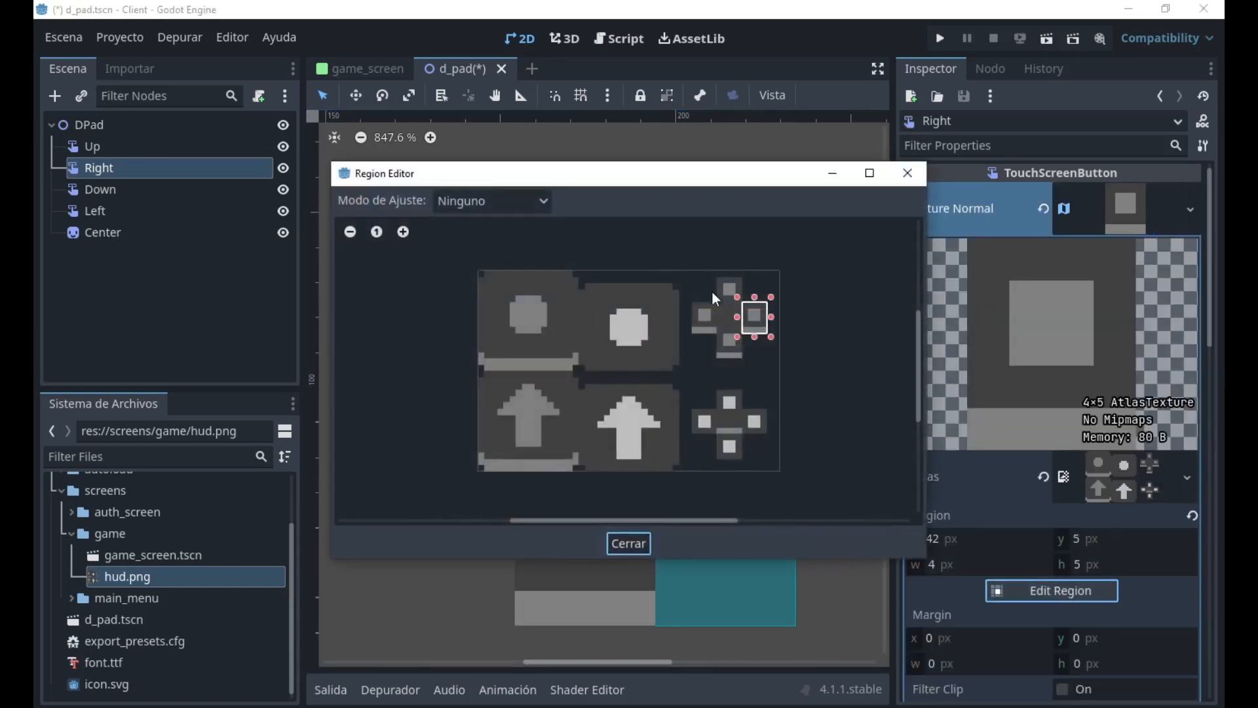
{"action": "left_click_drag", "start_coordinate": [755, 297], "coordinate": [755, 290]}
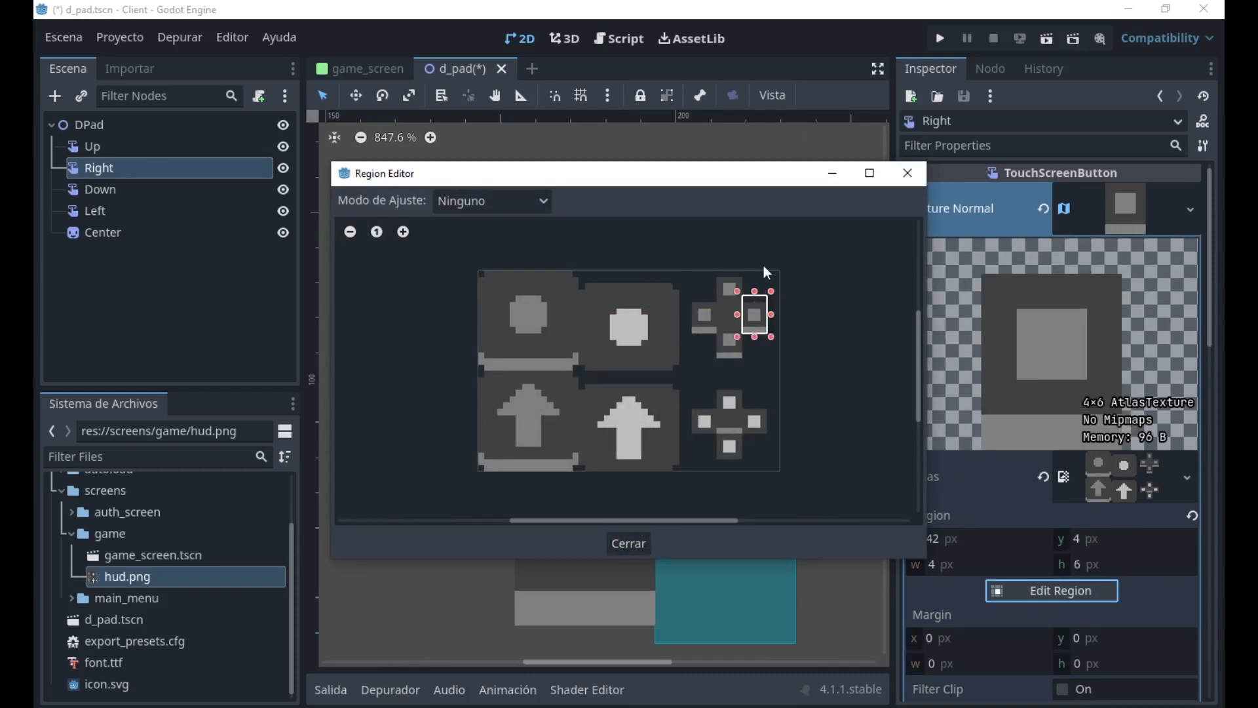
{"action": "left_click", "coordinate": [628, 545]}
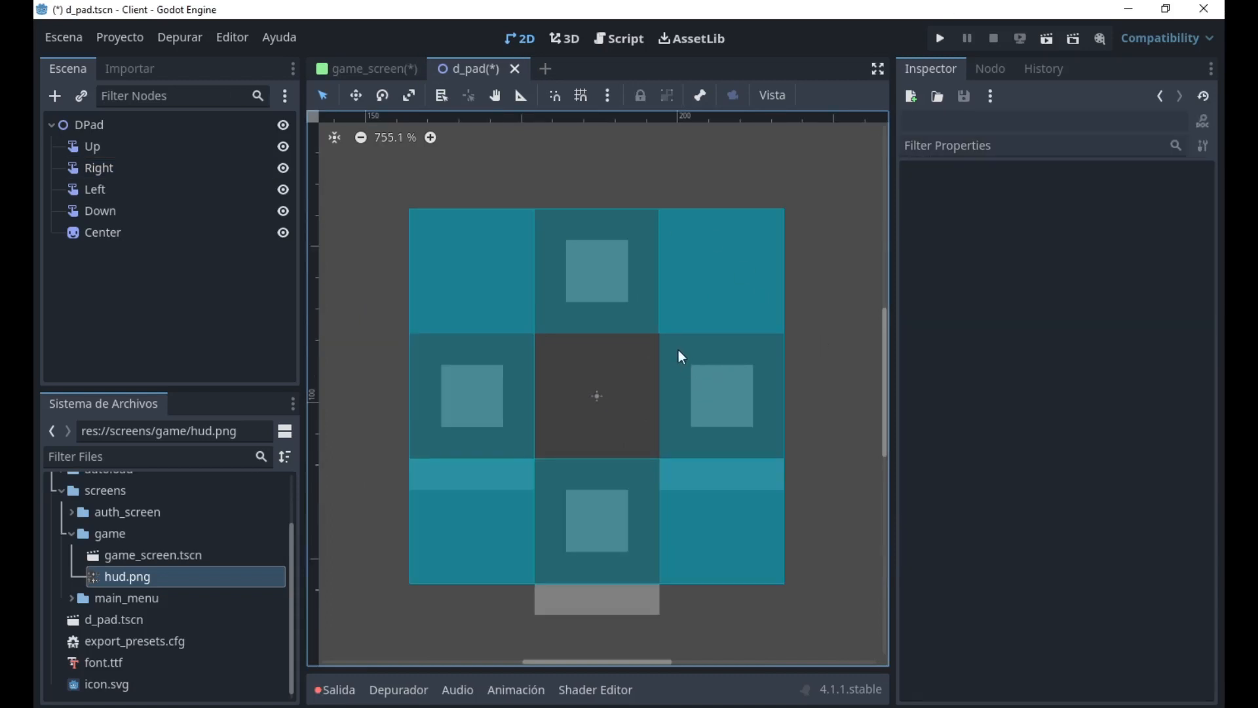
Run the d_pad scene, test the direction buttons and close the game window.
{"action": "scroll", "coordinate": [679, 352], "scroll_direction": "down", "scroll_amount": 2}
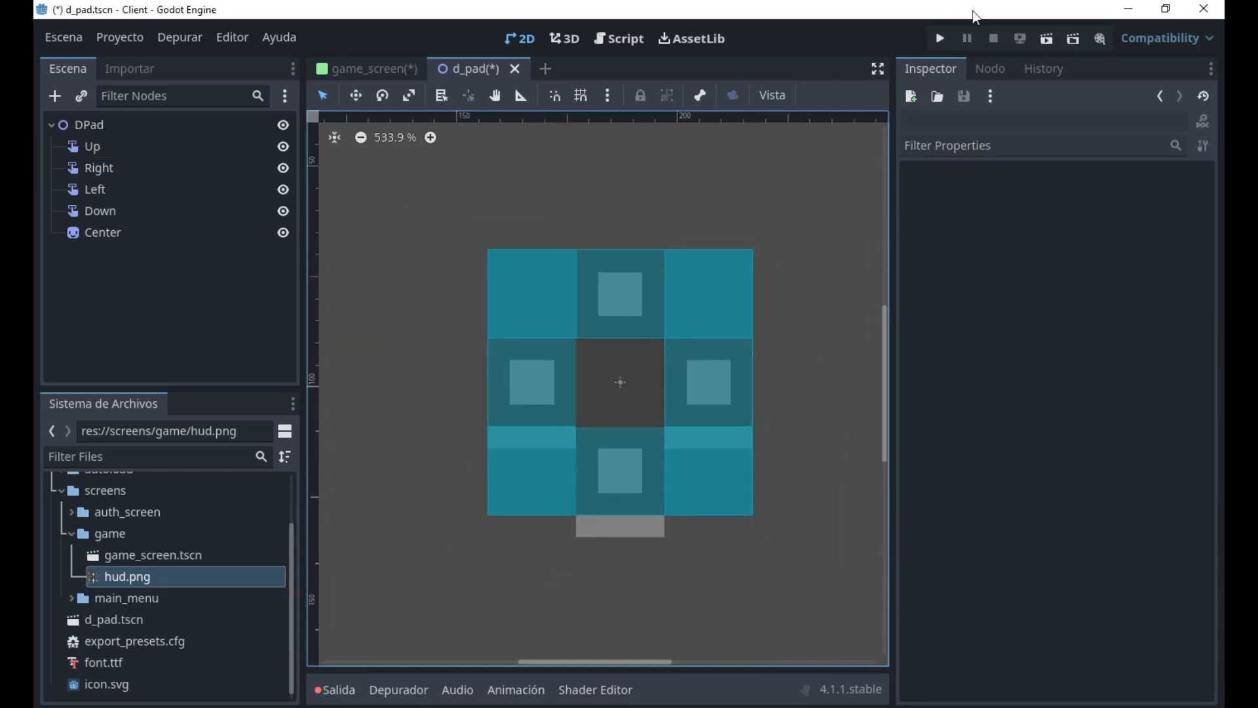
{"action": "left_click", "coordinate": [1039, 38]}
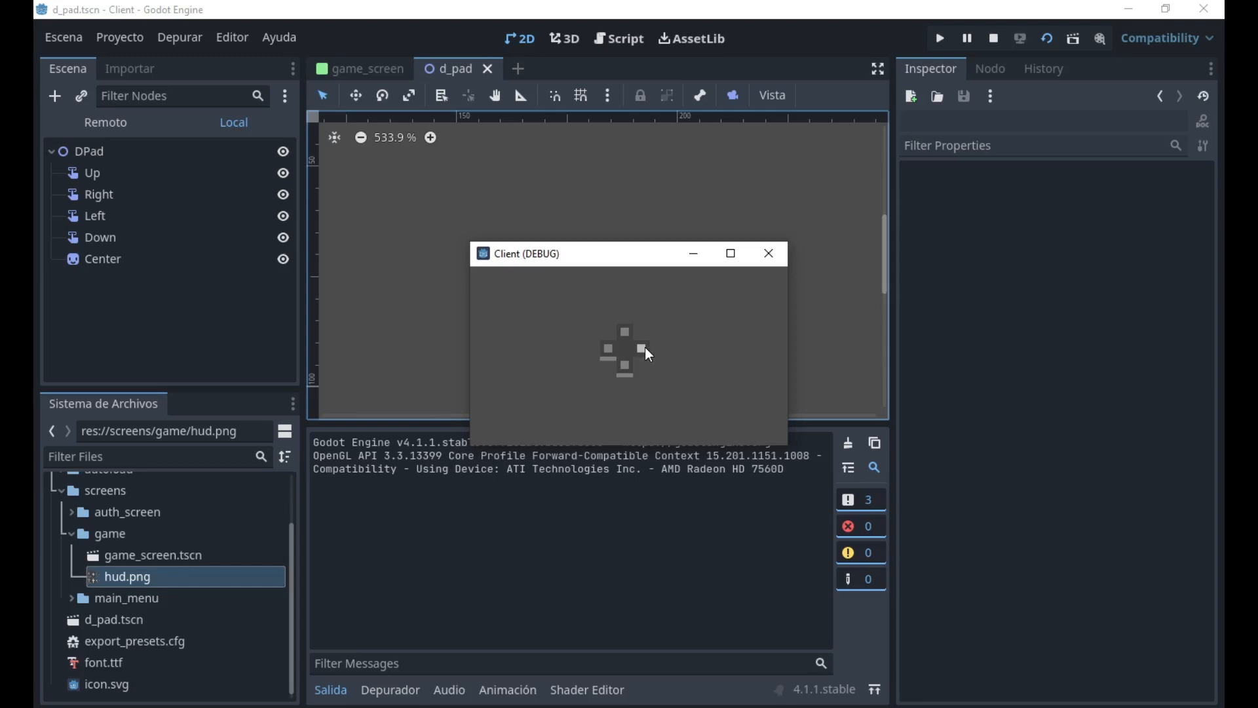
{"action": "left_click", "coordinate": [770, 258]}
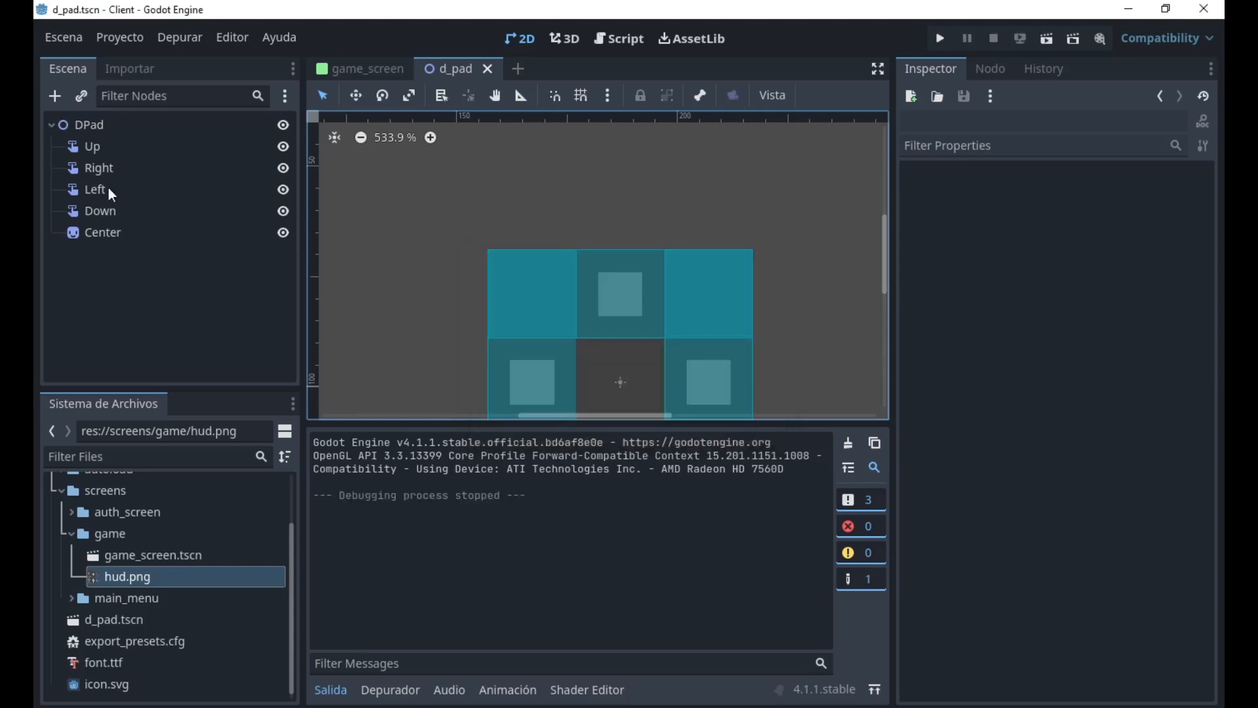
Extend the Right button's pressed texture region upward to y 20 px with height 6 px, and test the scene in a run.
{"action": "left_click", "coordinate": [120, 169]}
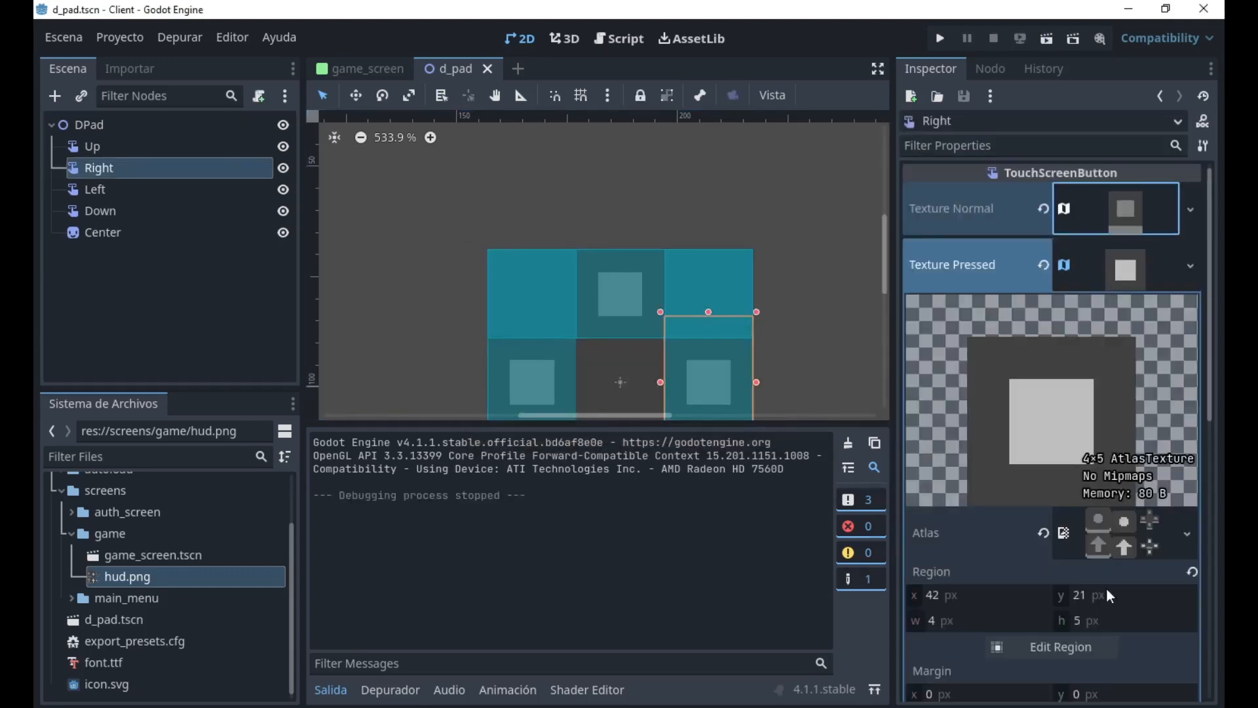
{"action": "left_click", "coordinate": [1019, 649]}
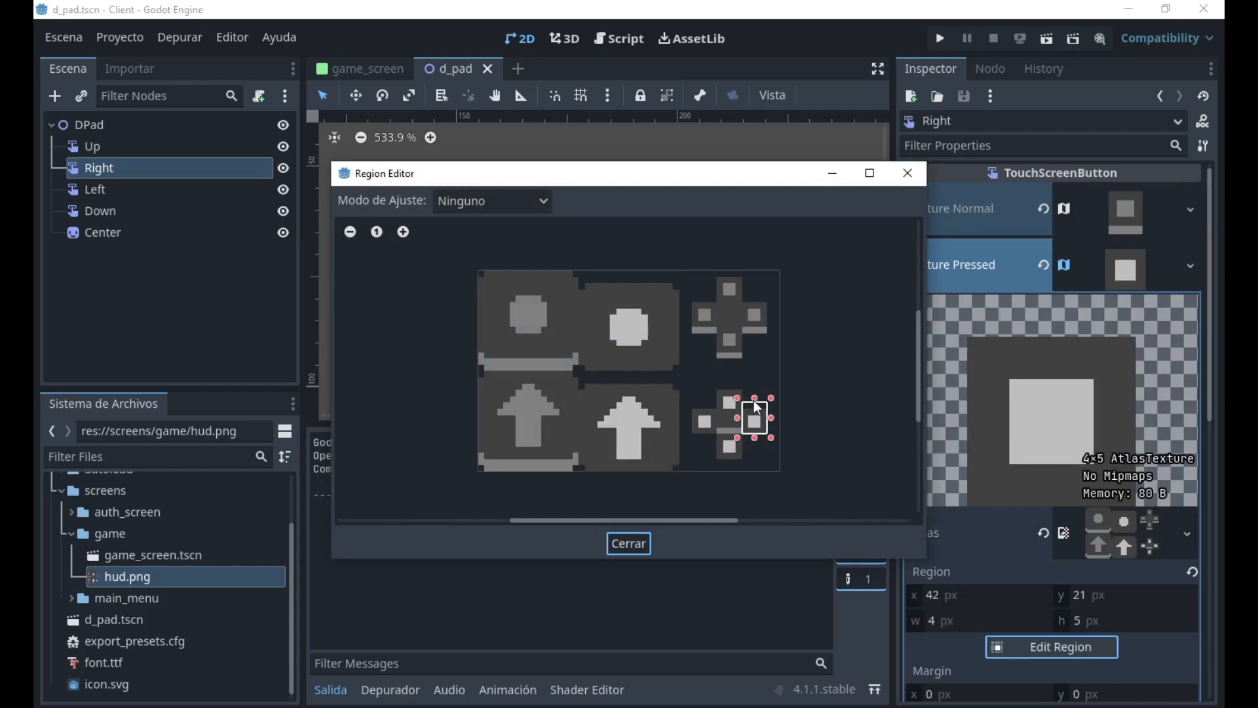
{"action": "left_click_drag", "start_coordinate": [754, 401], "coordinate": [754, 395]}
{"action": "left_click", "coordinate": [631, 543]}
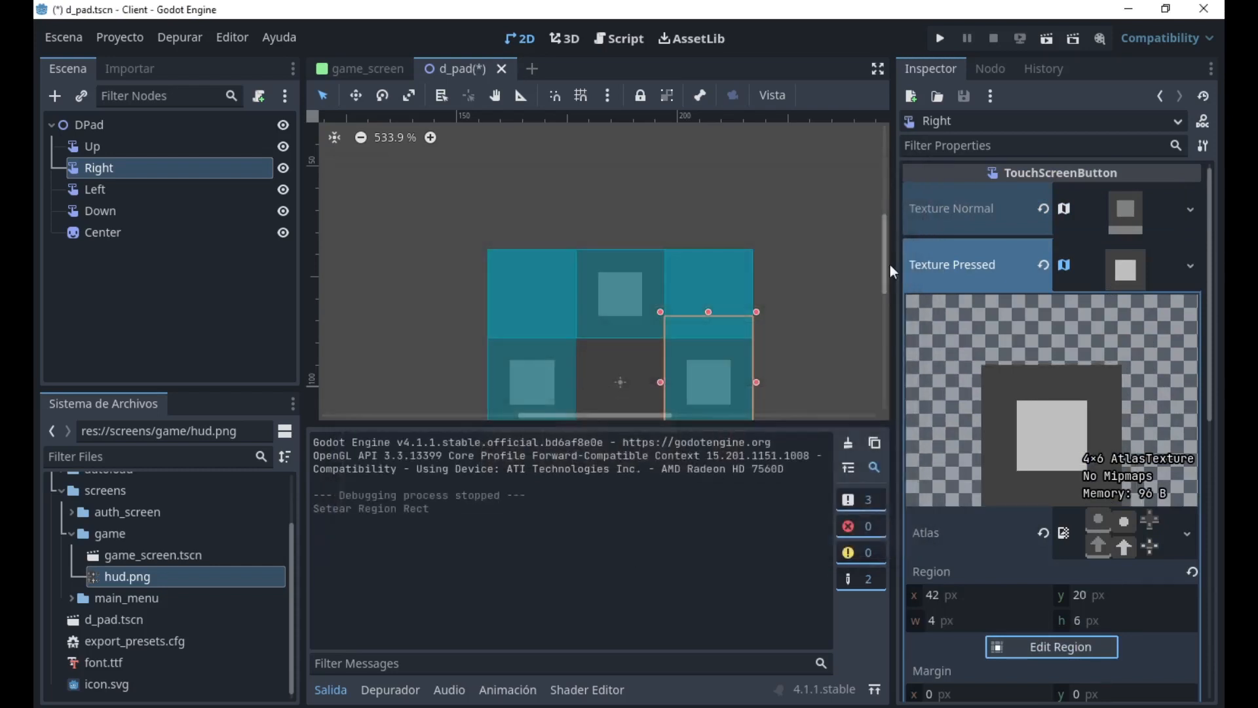
{"action": "left_click", "coordinate": [1051, 42]}
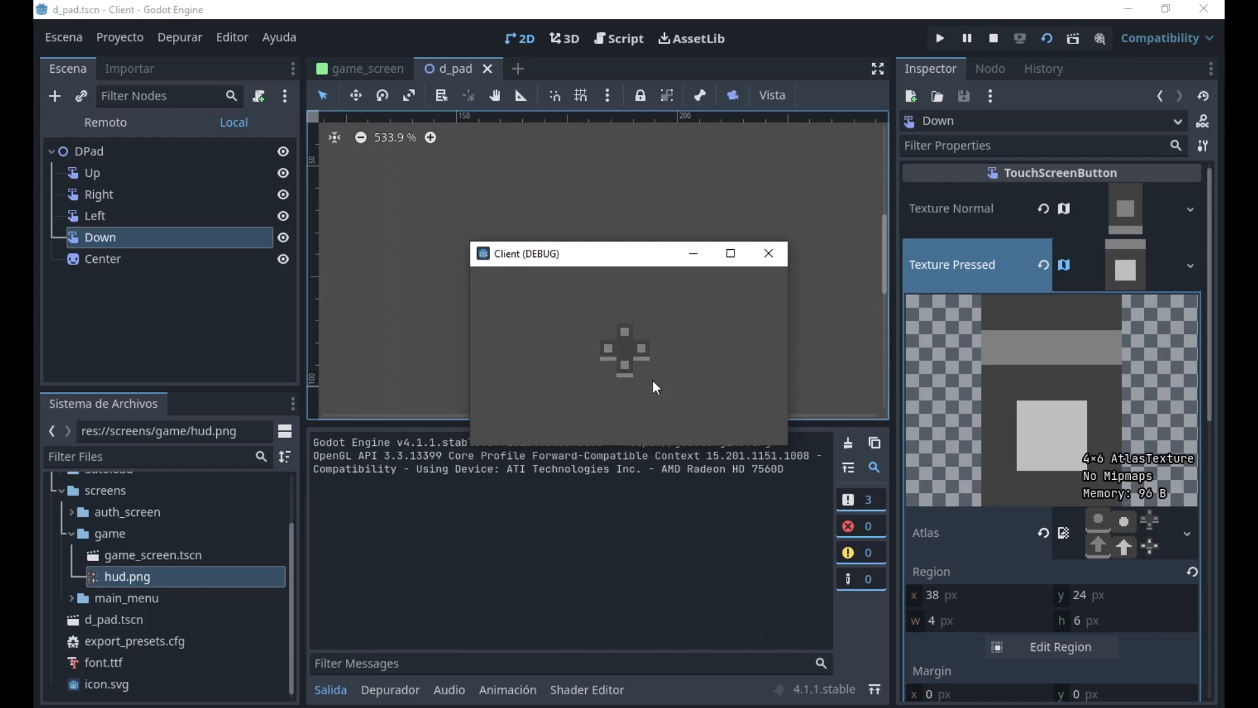
{"action": "left_click", "coordinate": [766, 256]}
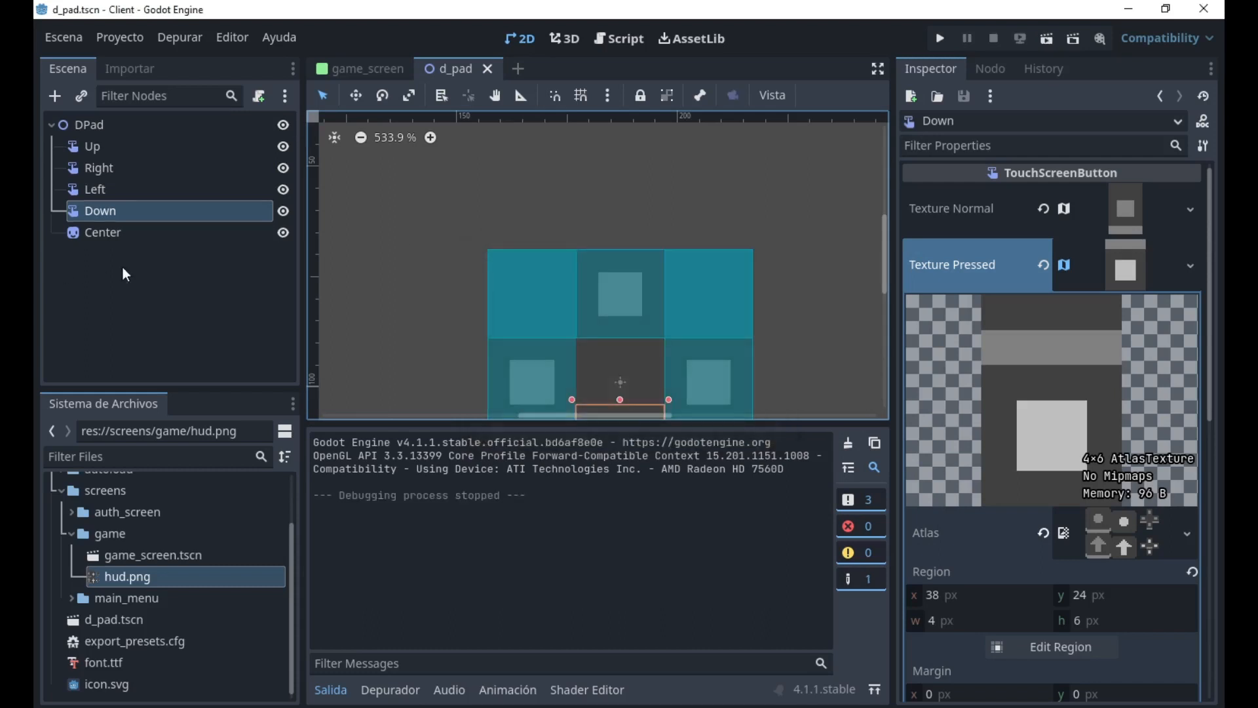
{"action": "left_click", "coordinate": [983, 68]}
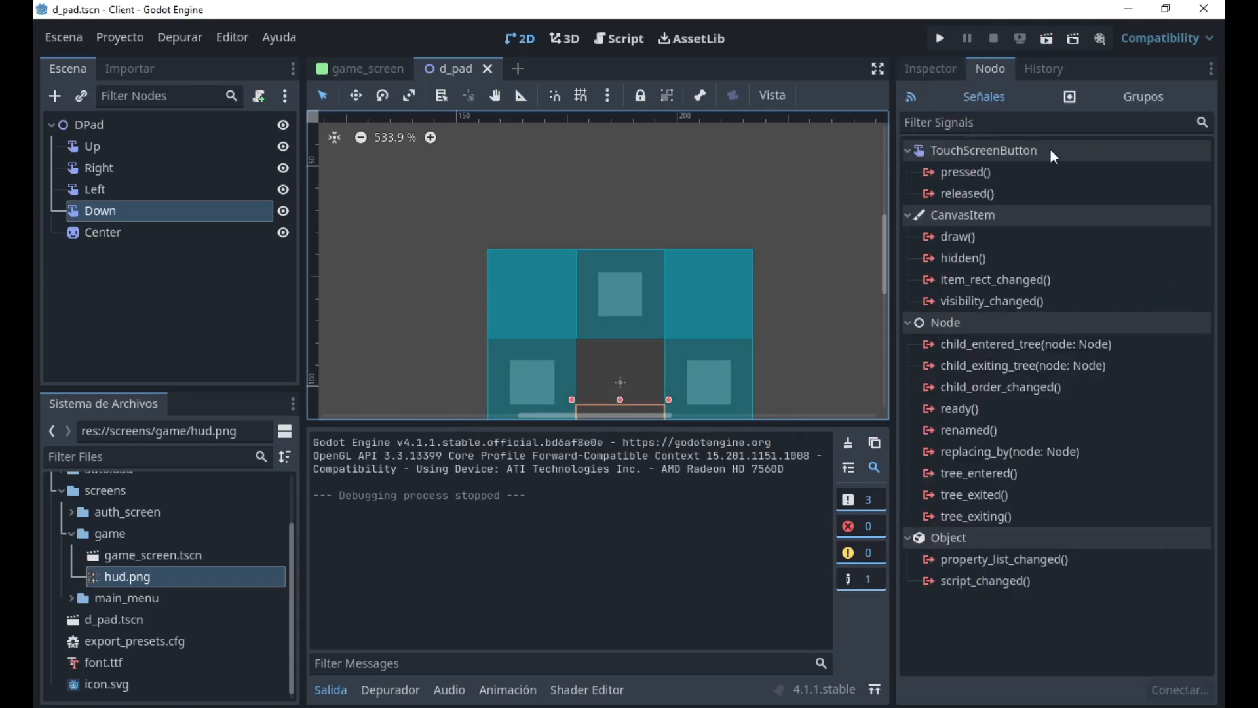
{"action": "left_click", "coordinate": [999, 158]}
{"action": "left_click", "coordinate": [999, 158]}
{"action": "left_click", "coordinate": [980, 172]}
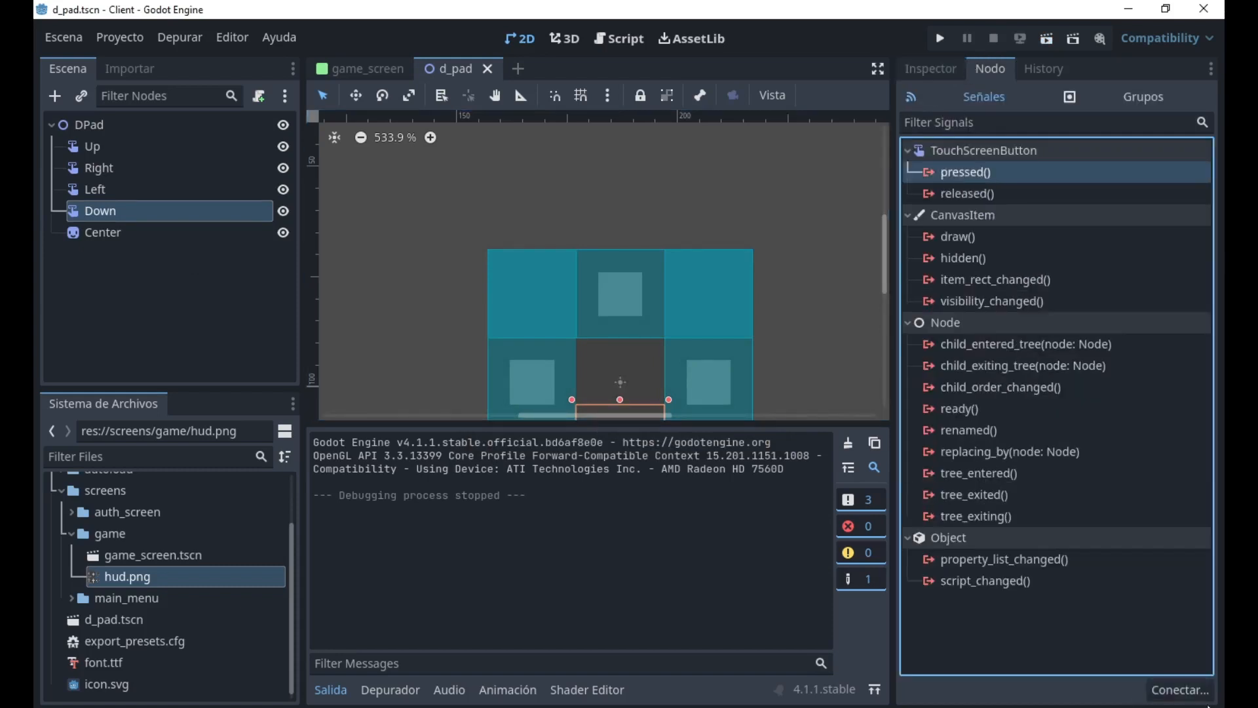
{"action": "left_click", "coordinate": [1179, 690]}
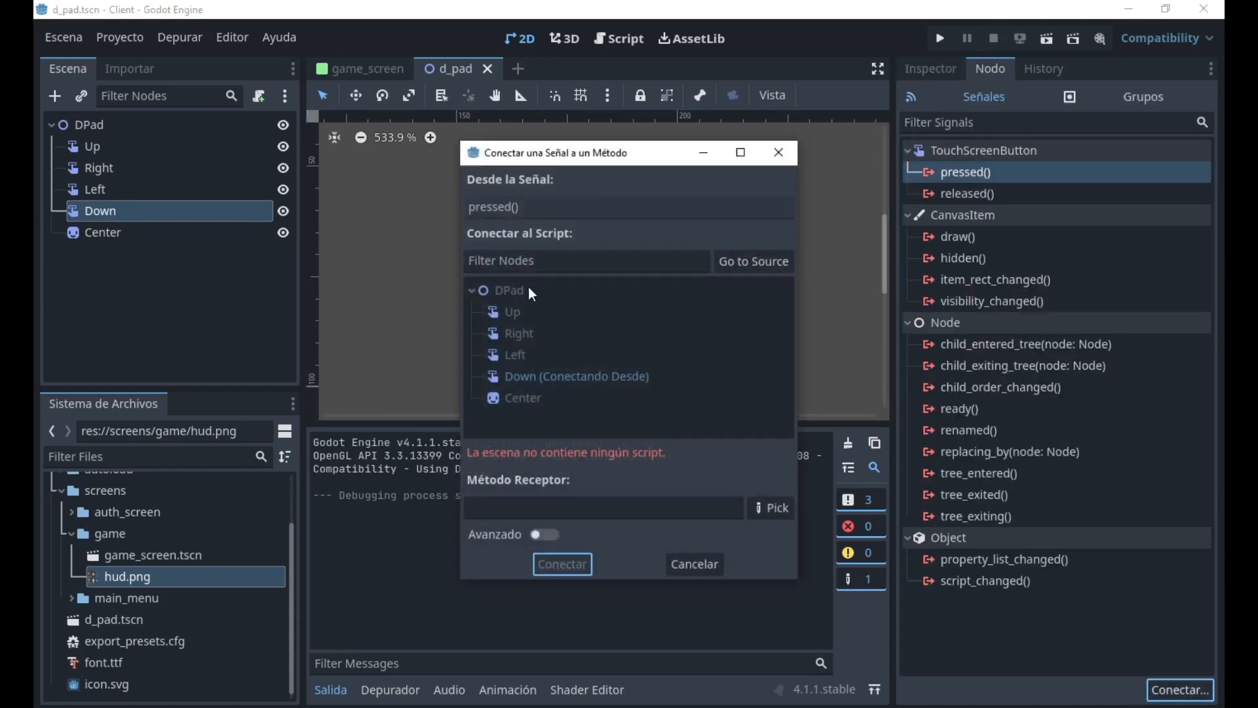
{"action": "left_click", "coordinate": [705, 570]}
{"action": "left_click", "coordinate": [703, 572]}
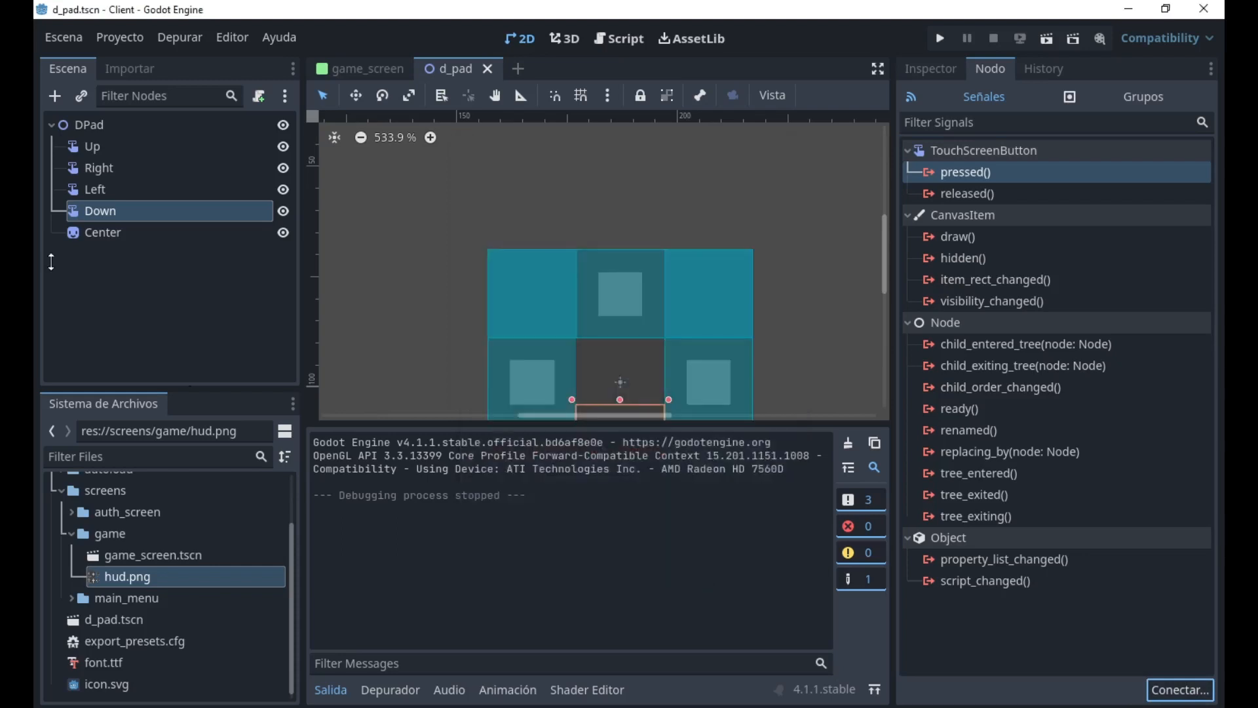
Set the Up button's action to ui_up.
{"action": "left_click", "coordinate": [109, 147]}
{"action": "left_click", "coordinate": [921, 77]}
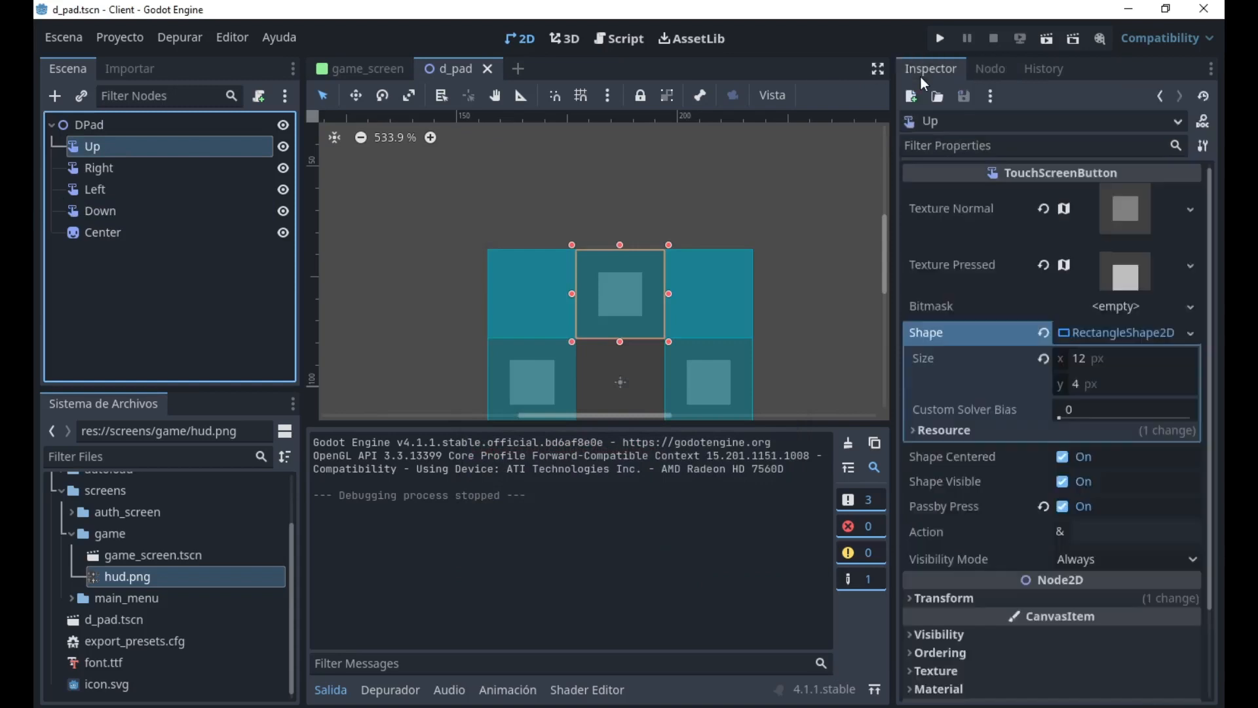
{"action": "left_click", "coordinate": [1112, 536]}
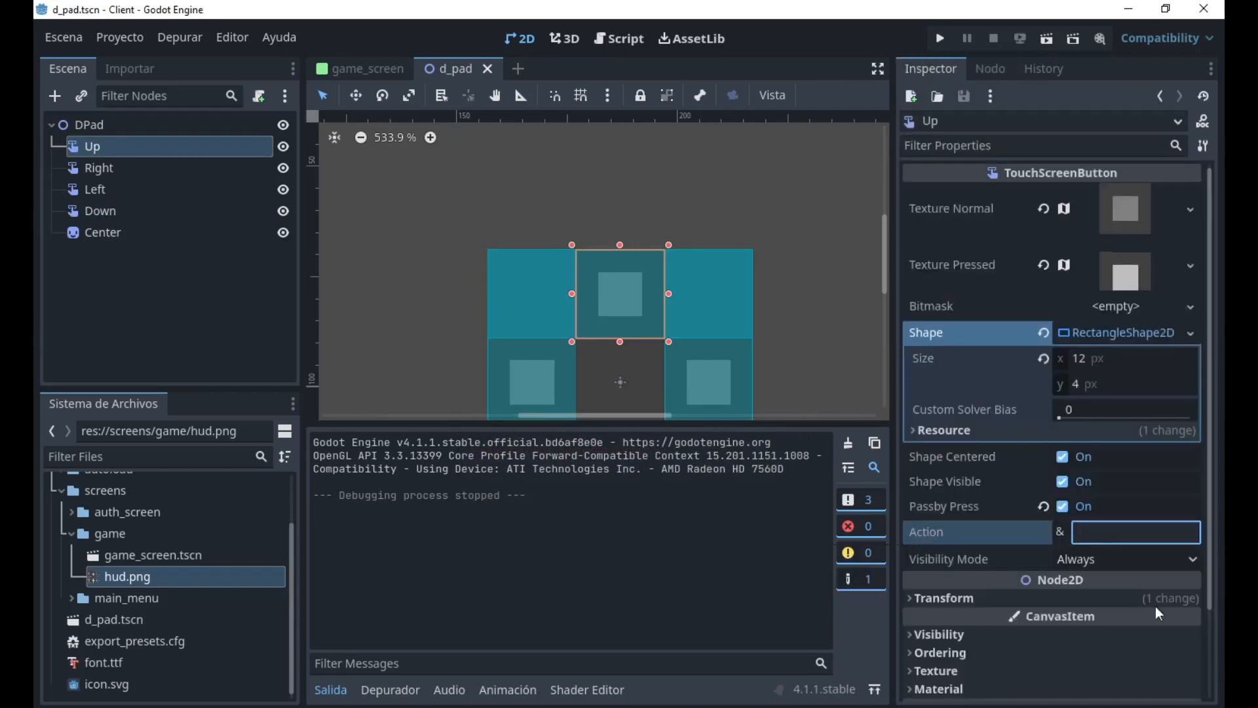
{"action": "scroll", "coordinate": [714, 164], "scroll_direction": "down", "scroll_amount": 5}
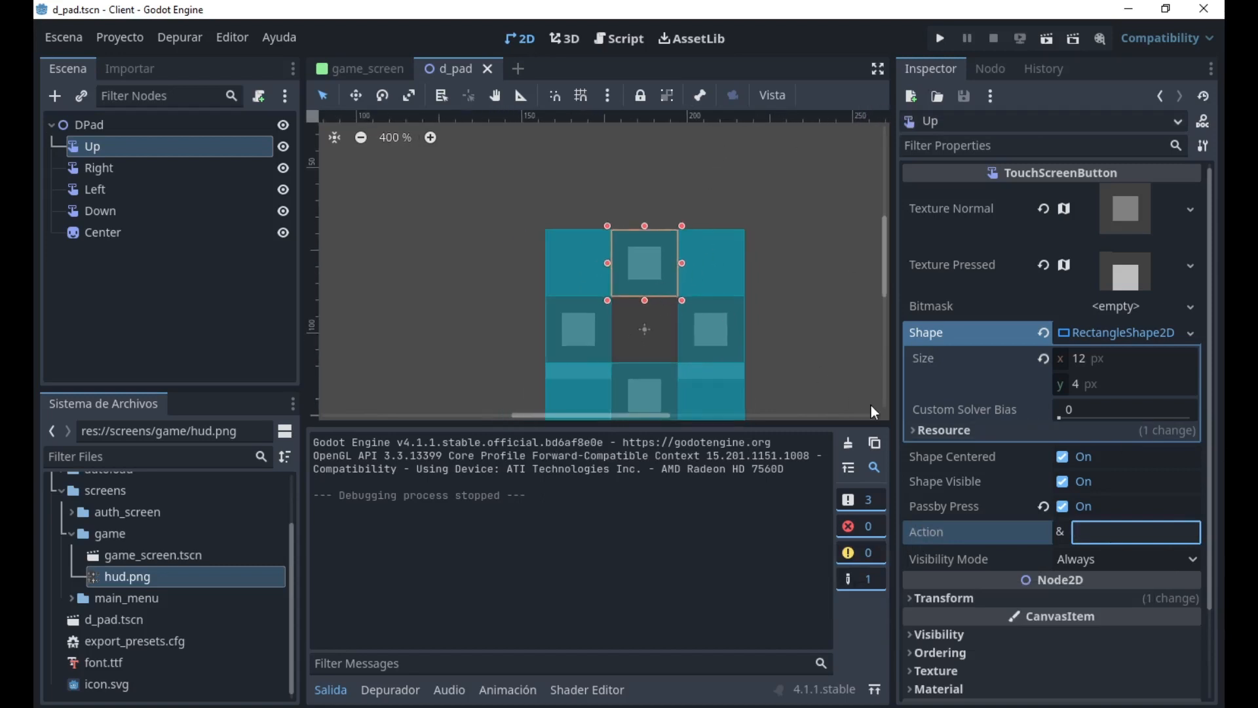
{"action": "scroll", "coordinate": [871, 399], "scroll_direction": "up", "scroll_amount": 4}
{"action": "type", "text": "ui_"}
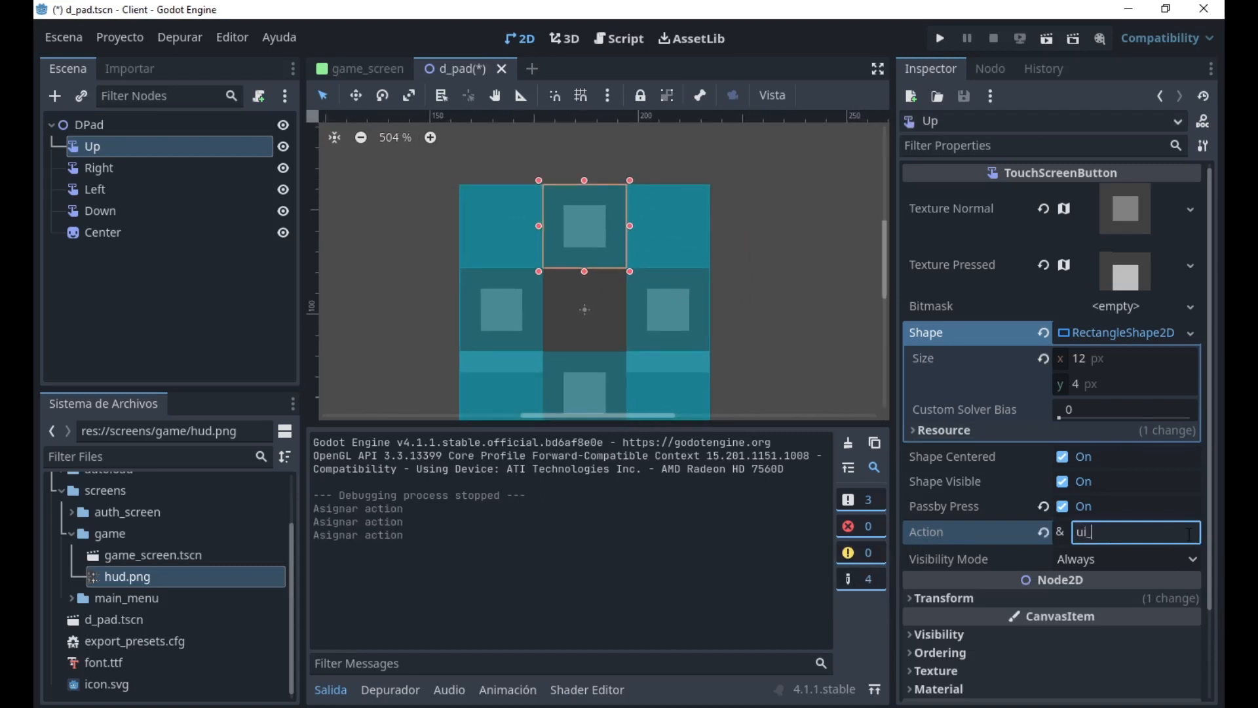
{"action": "type", "text": "up"}
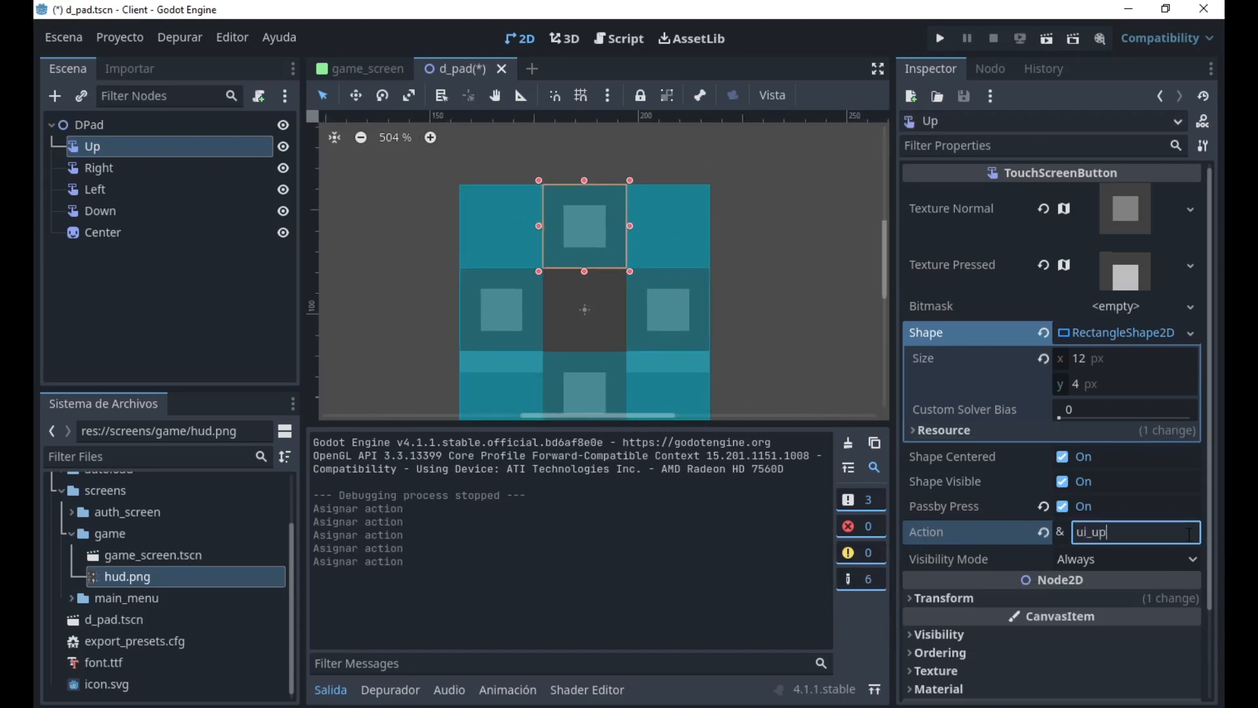
Open the project's Input Map settings and show the built-in actions.
{"action": "left_click", "coordinate": [118, 33]}
{"action": "left_click", "coordinate": [113, 57]}
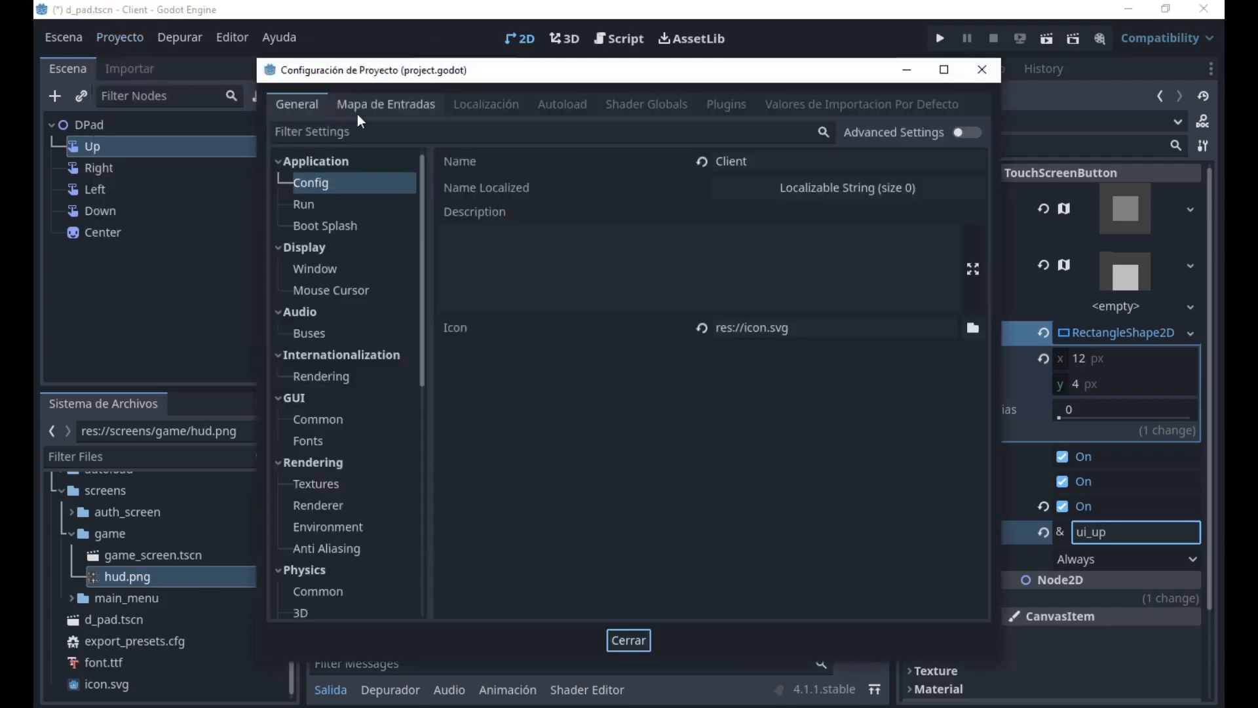
{"action": "left_click", "coordinate": [358, 114]}
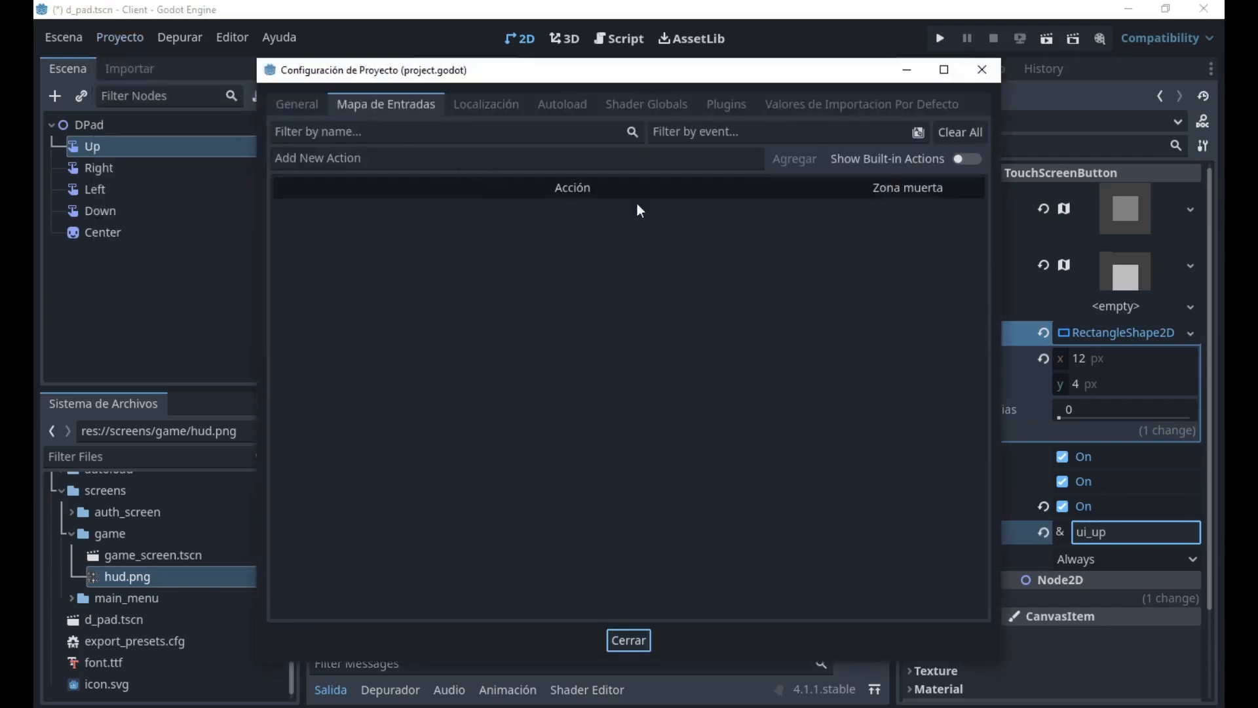
{"action": "left_click", "coordinate": [964, 159]}
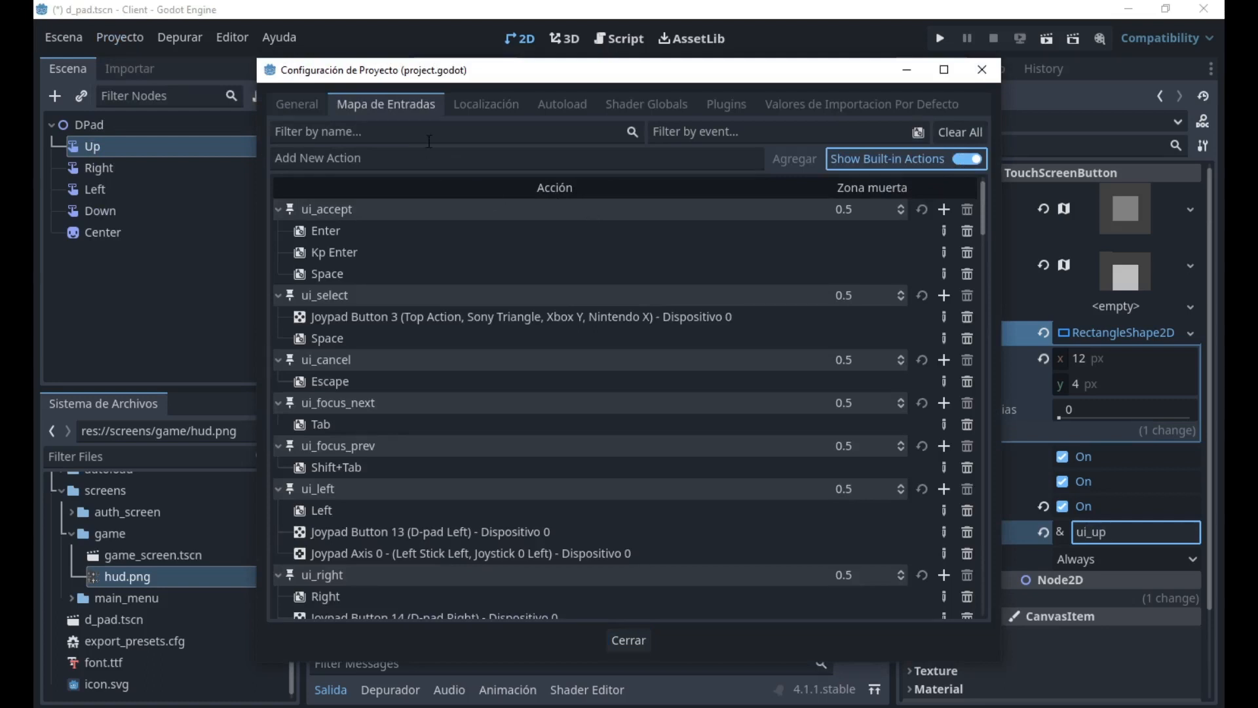
Add a move_up action to the Input Map and bind it to the physical Up key.
{"action": "left_click", "coordinate": [430, 158]}
{"action": "type", "text": "move_u"}
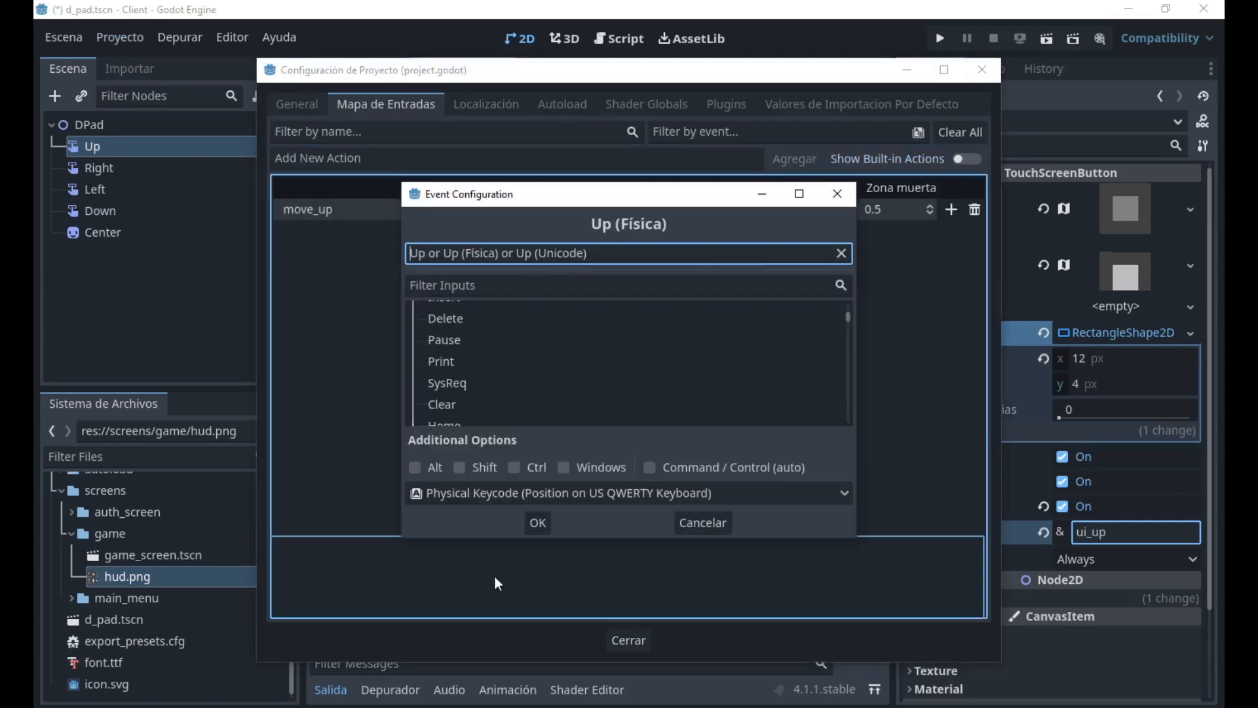
{"action": "left_click", "coordinate": [539, 523]}
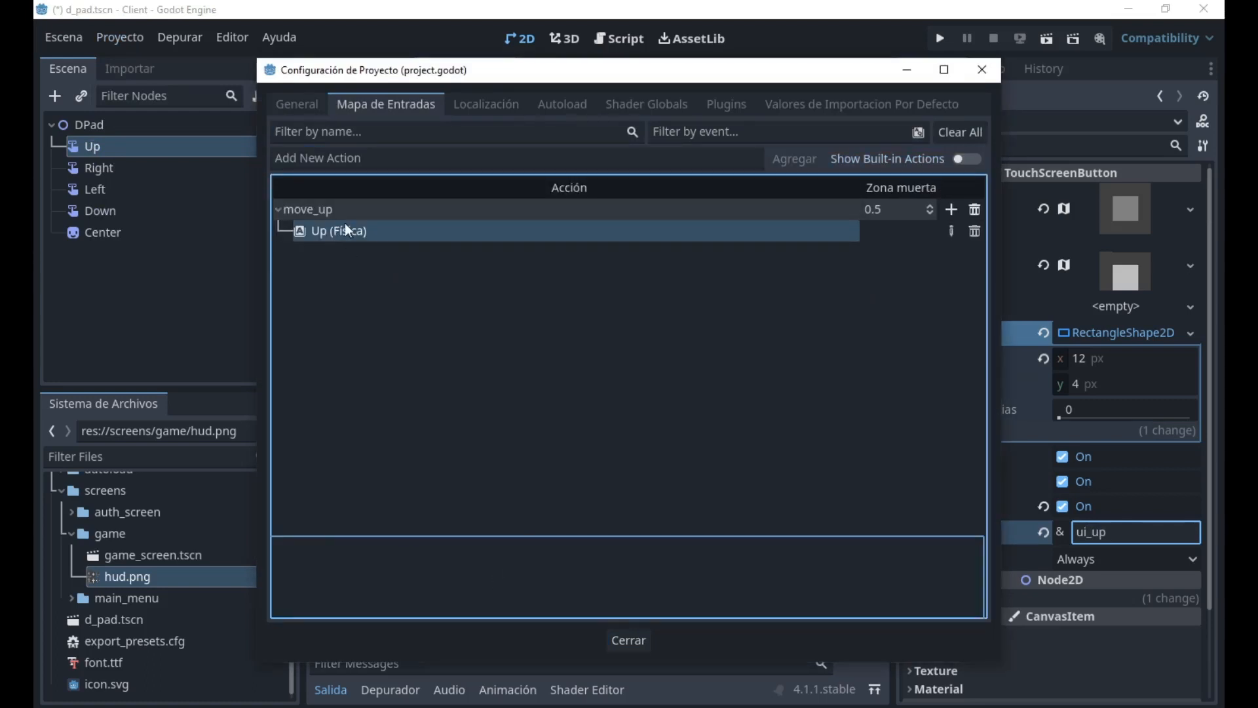
Attach a new d_pad.gd script to the DPad node and add a _process function calling Input.is_action_pressed("move_up").
{"action": "left_click", "coordinate": [628, 640]}
{"action": "left_click", "coordinate": [169, 126]}
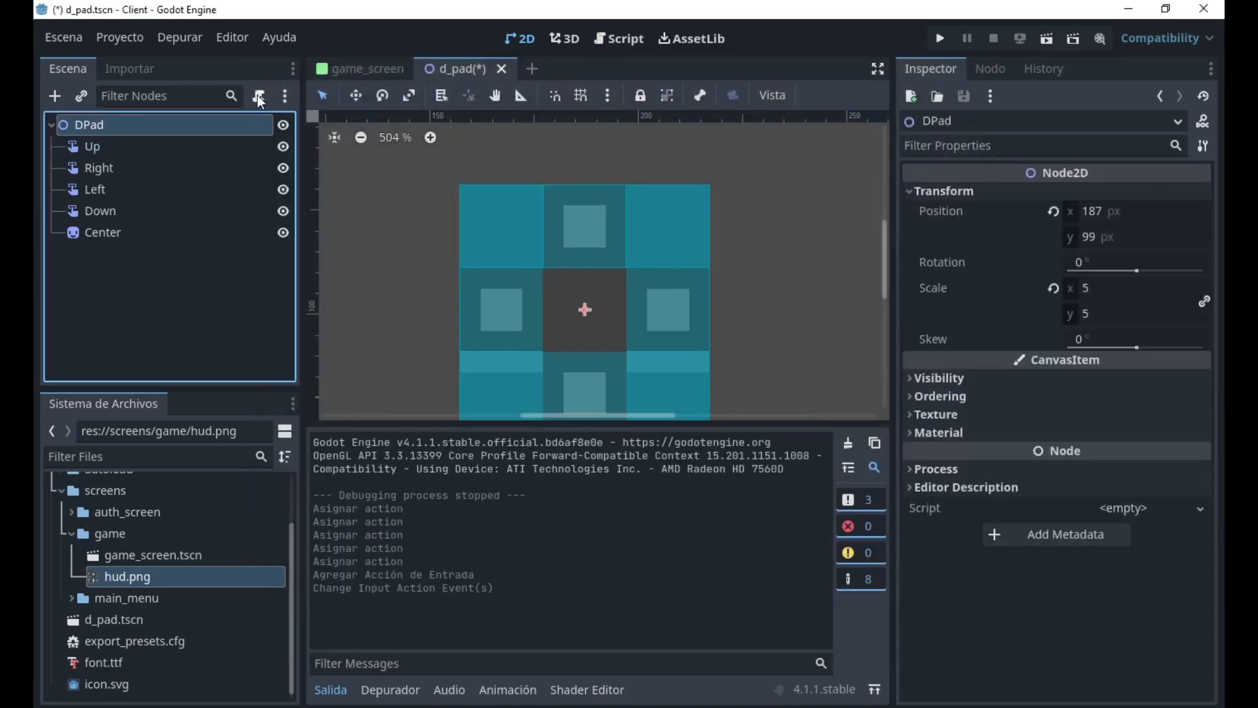
{"action": "left_click", "coordinate": [258, 97]}
{"action": "left_click", "coordinate": [538, 493]}
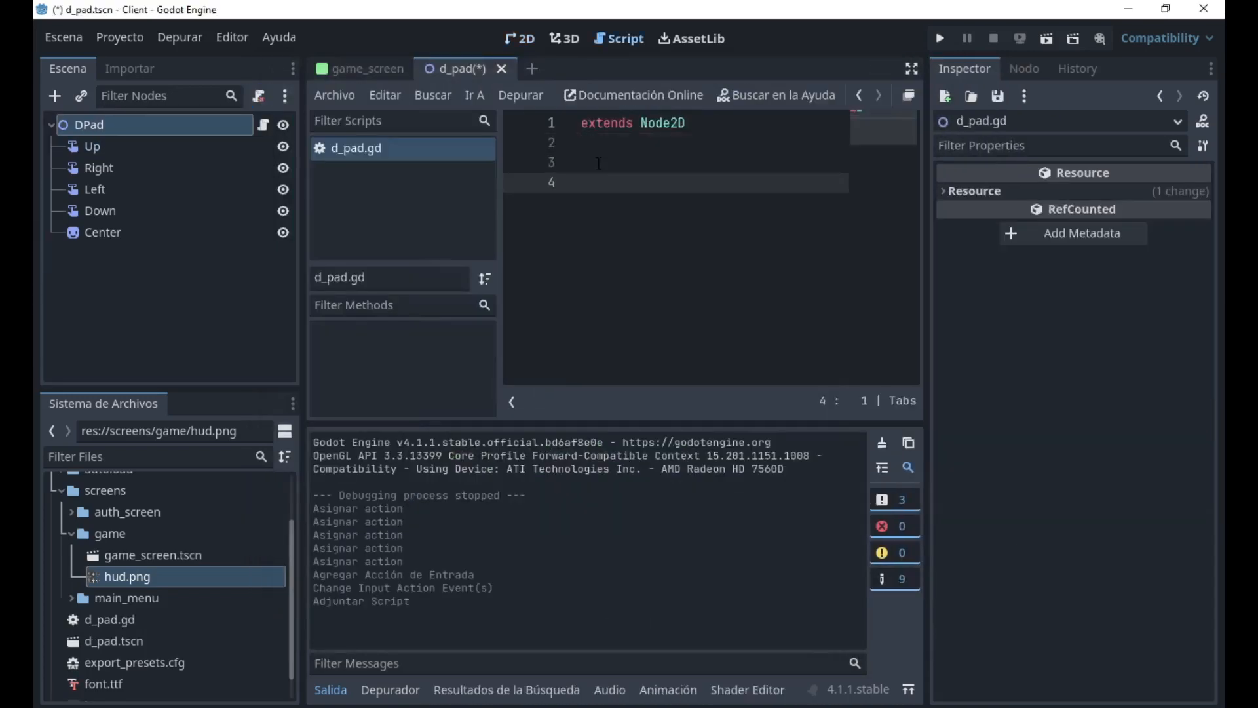
{"action": "type", "text": "func _p"}
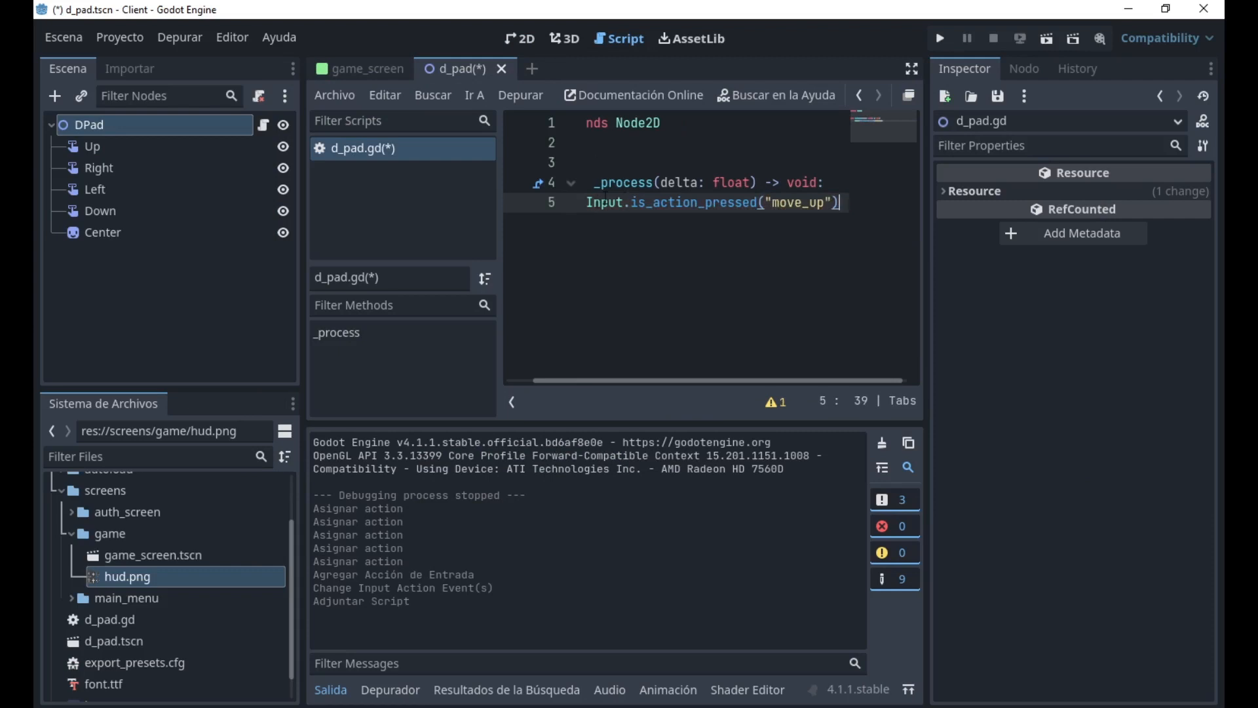
{"action": "key", "text": "shift+Home"}
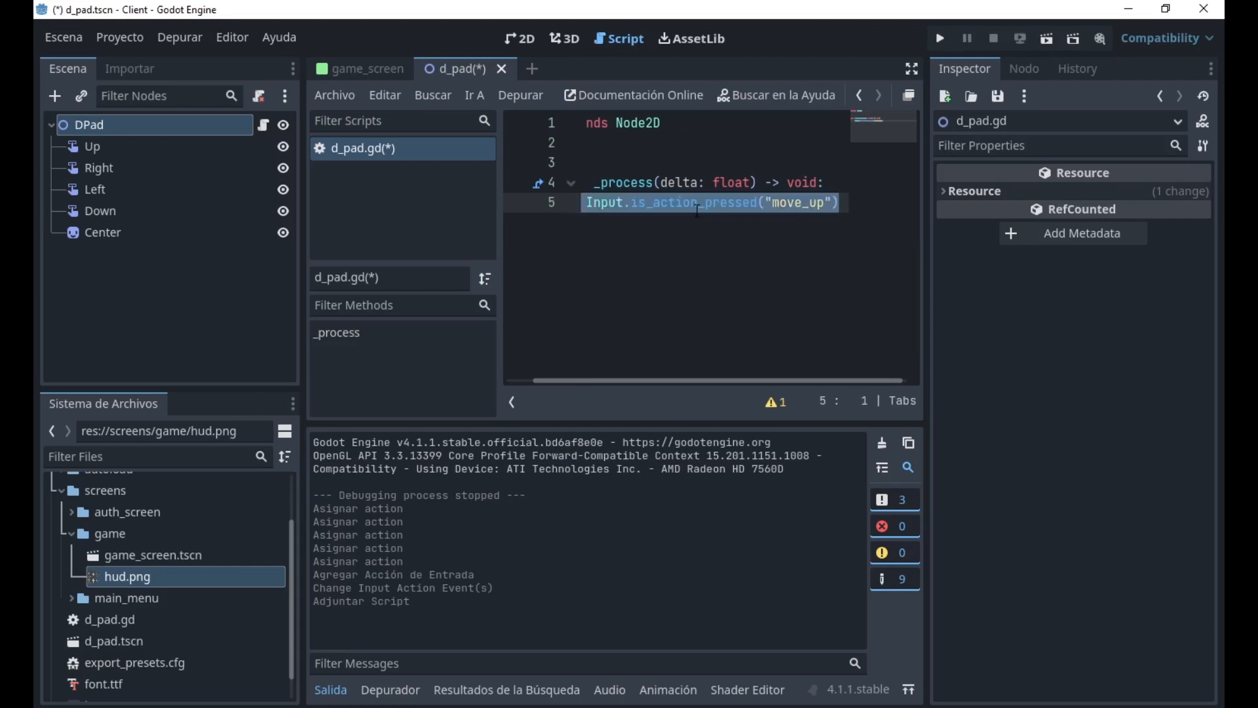
Set the Up button's action to move_up so it matches the action checked in the script.
{"action": "left_click", "coordinate": [517, 38]}
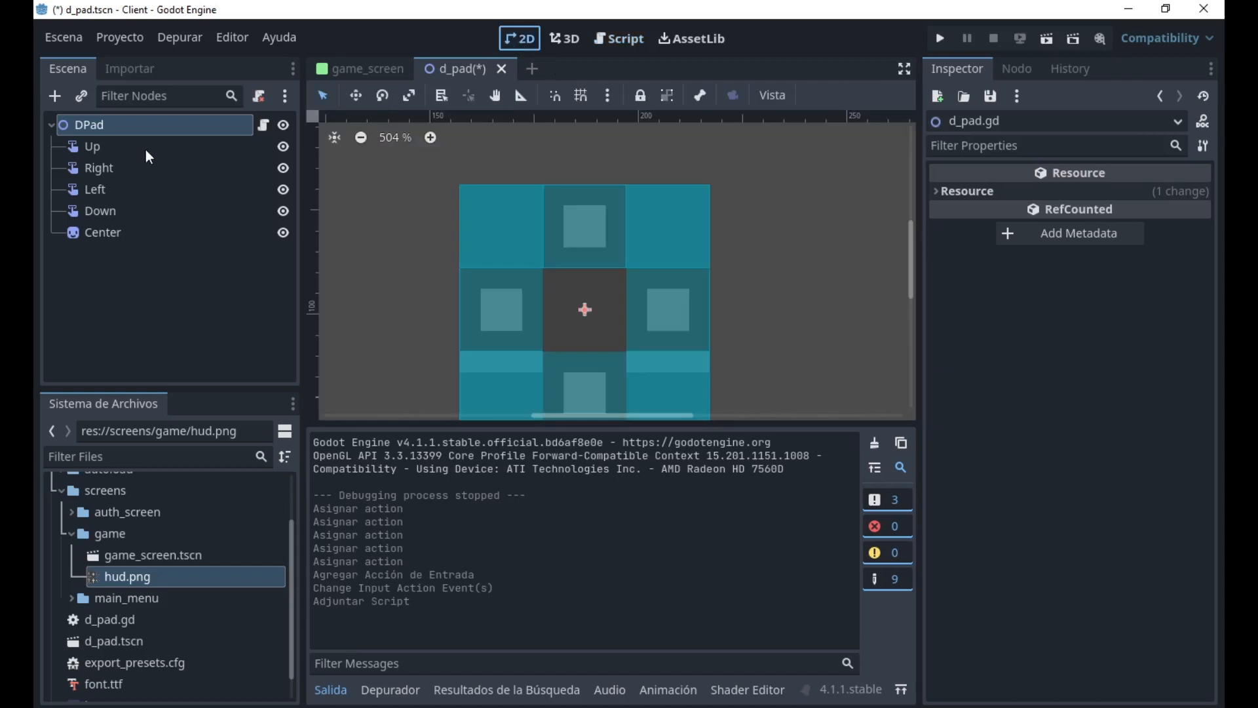
{"action": "left_click", "coordinate": [145, 148]}
{"action": "left_click", "coordinate": [1120, 534]}
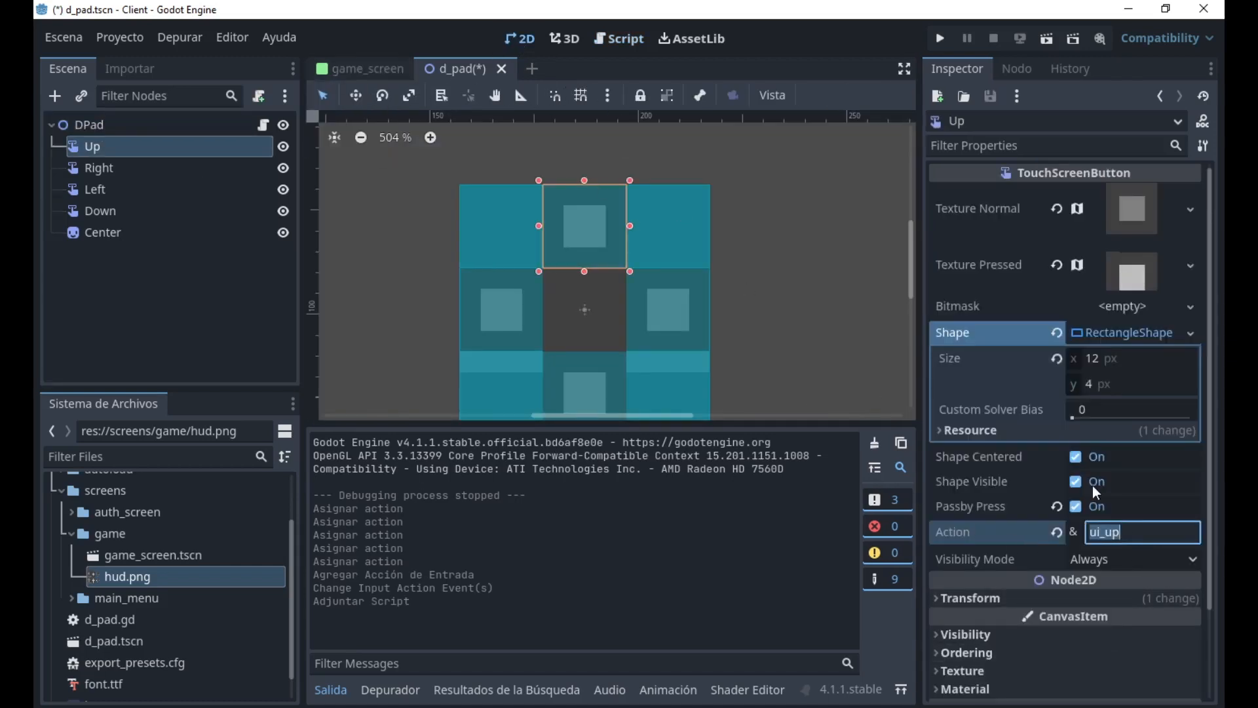
{"action": "left_click", "coordinate": [576, 215]}
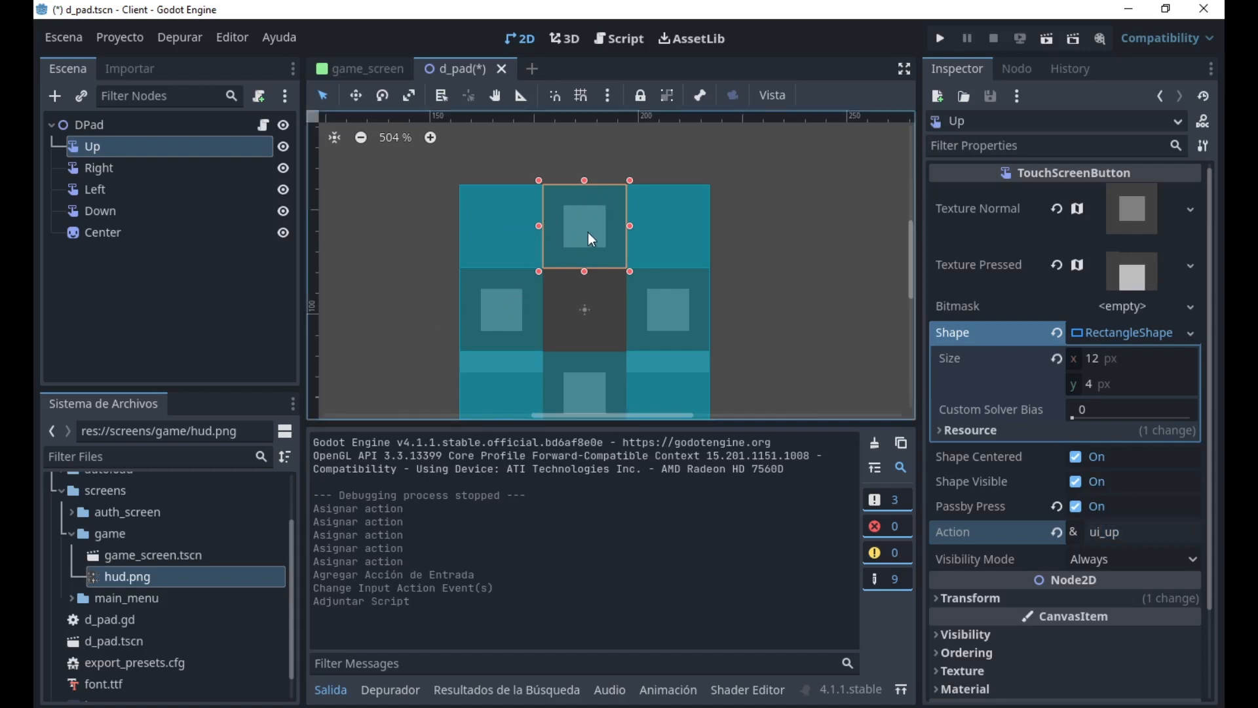
{"action": "left_click", "coordinate": [592, 237]}
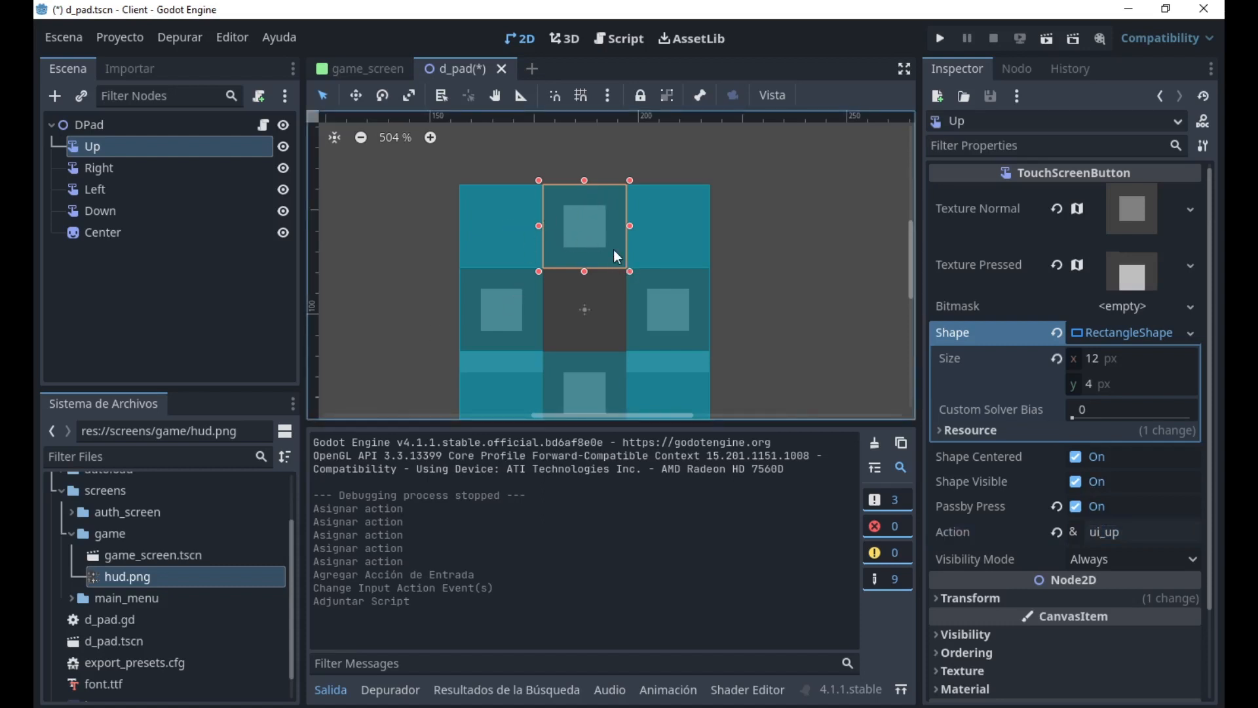
{"action": "left_click", "coordinate": [619, 38]}
{"action": "left_click", "coordinate": [526, 42]}
{"action": "double_click", "coordinate": [1112, 532]}
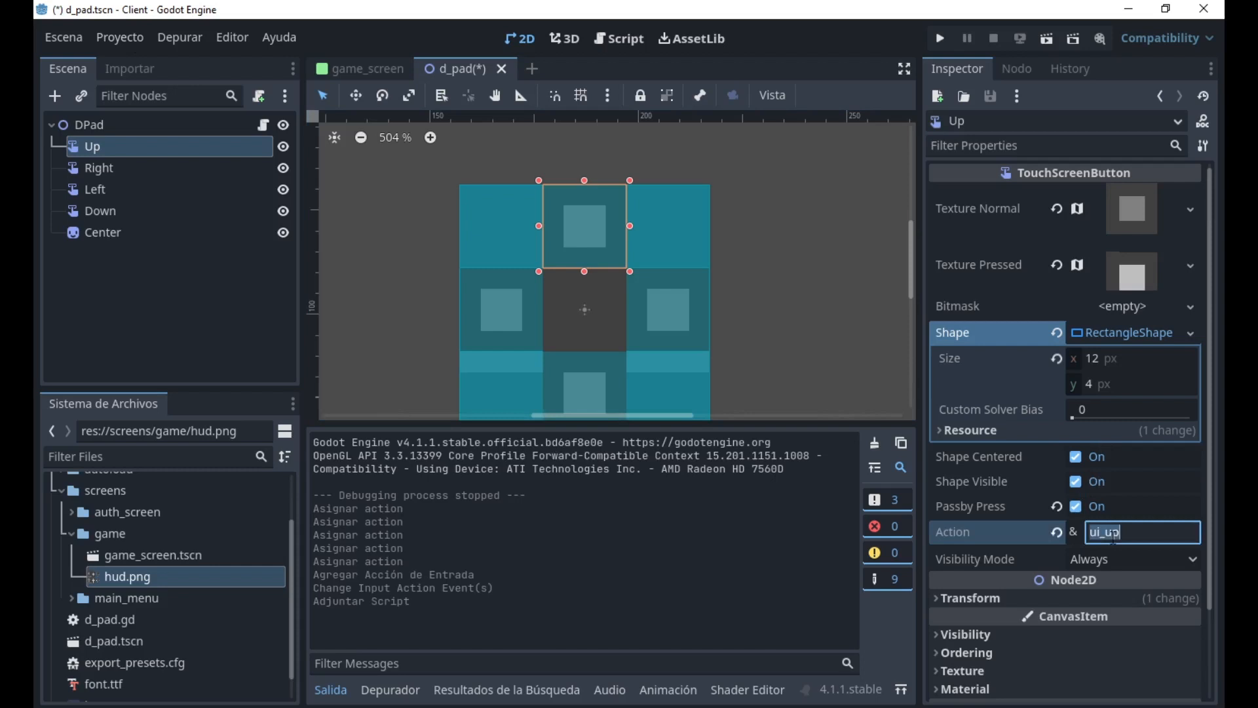
{"action": "type", "text": "move_u"}
{"action": "type", "text": "p"}
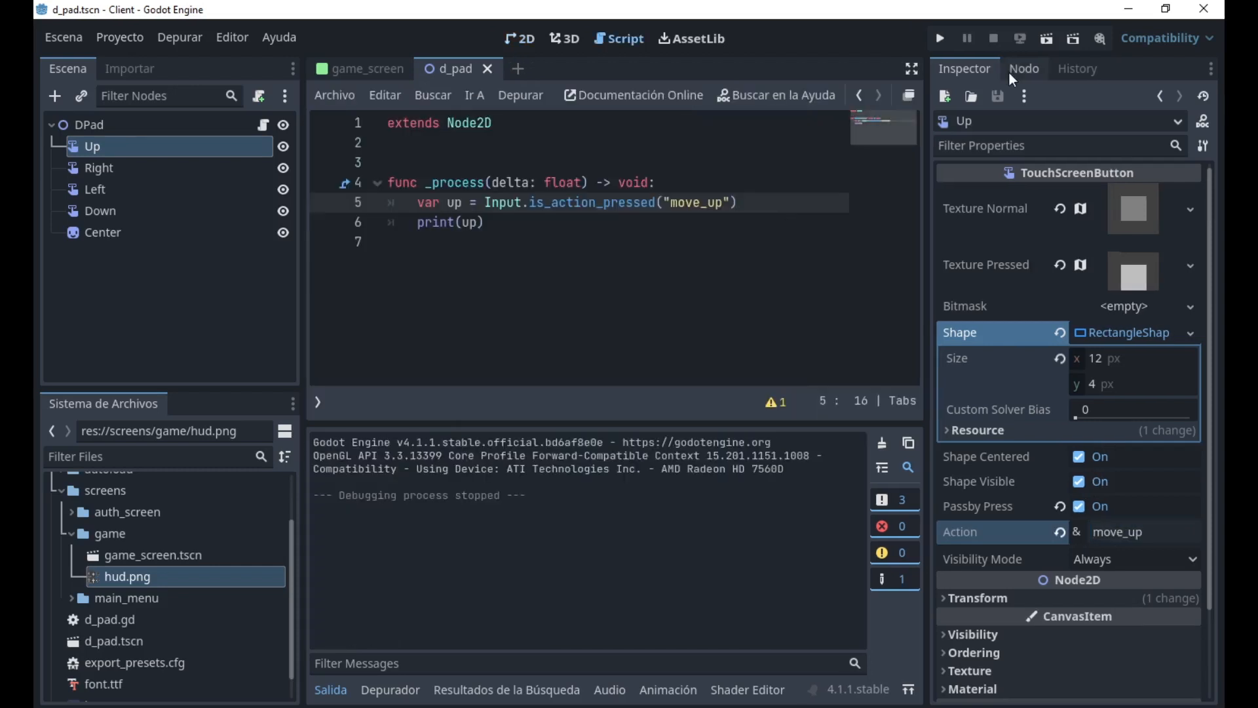
Run the current scene, test the move_up output with the keyboard and the on-screen Up button, and close the run.
{"action": "left_click", "coordinate": [1045, 39]}
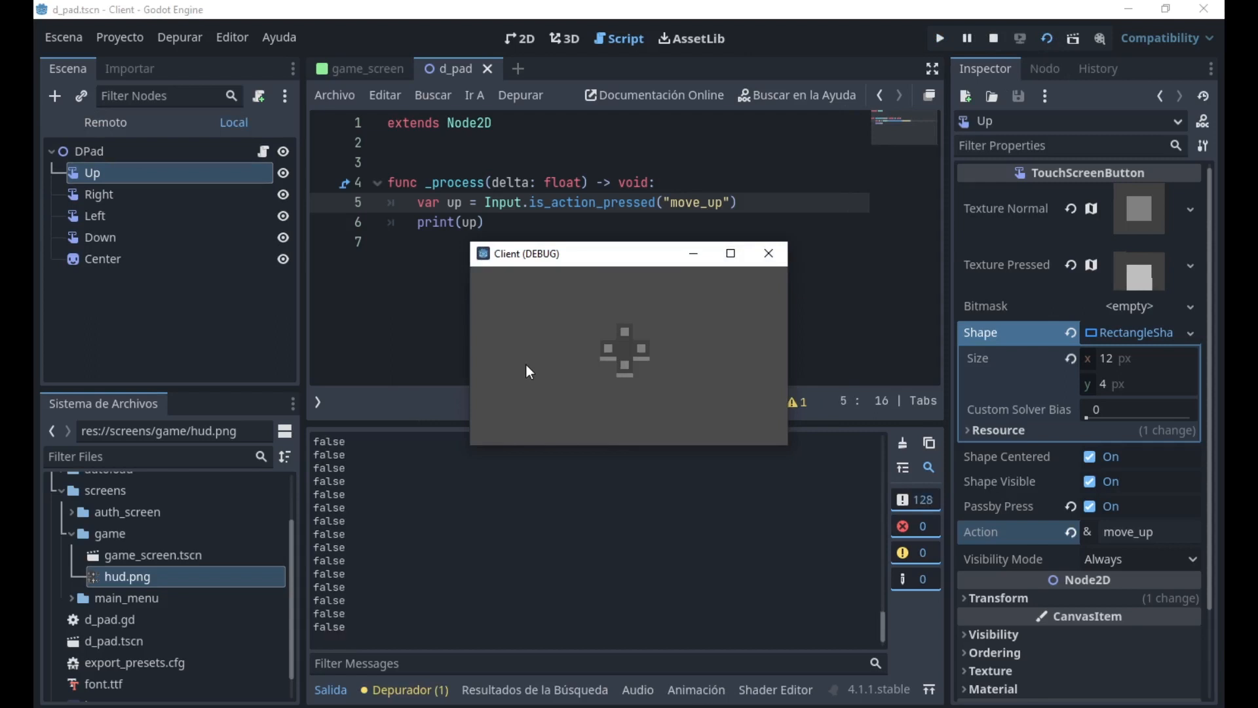
{"action": "key", "text": "w"}
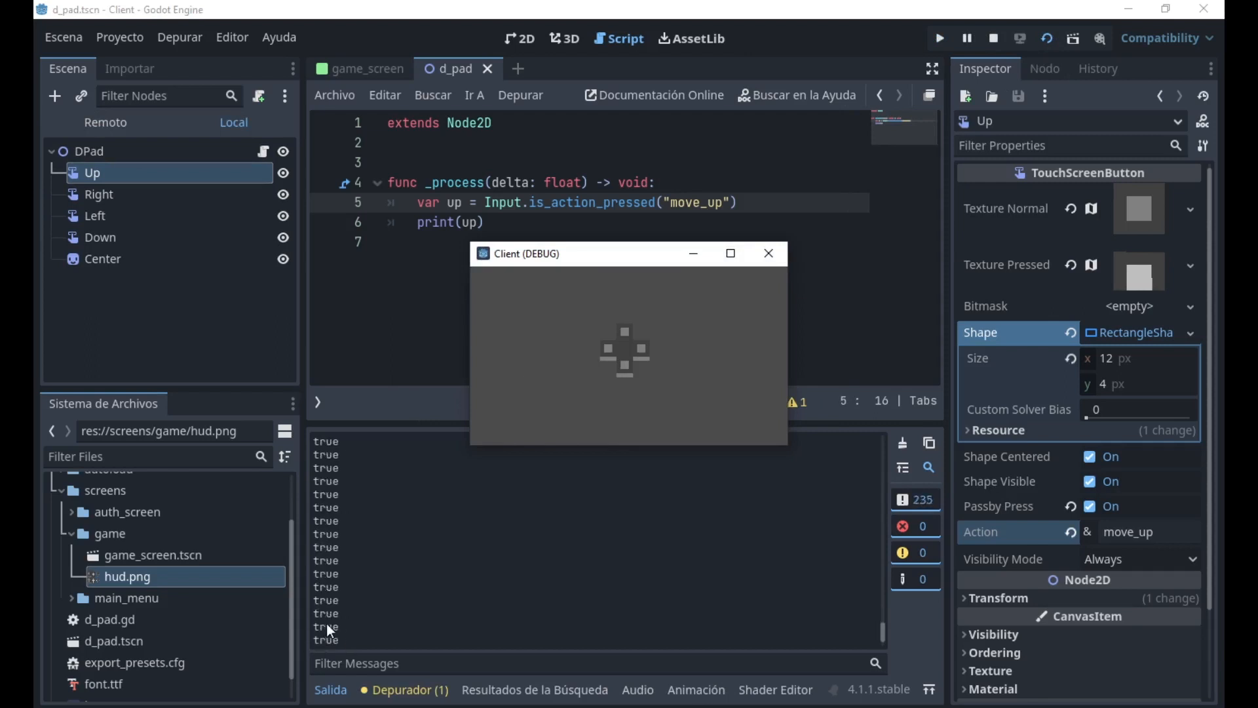
{"action": "left_click", "coordinate": [628, 327]}
{"action": "left_click", "coordinate": [768, 253]}
{"action": "left_click", "coordinate": [330, 690]}
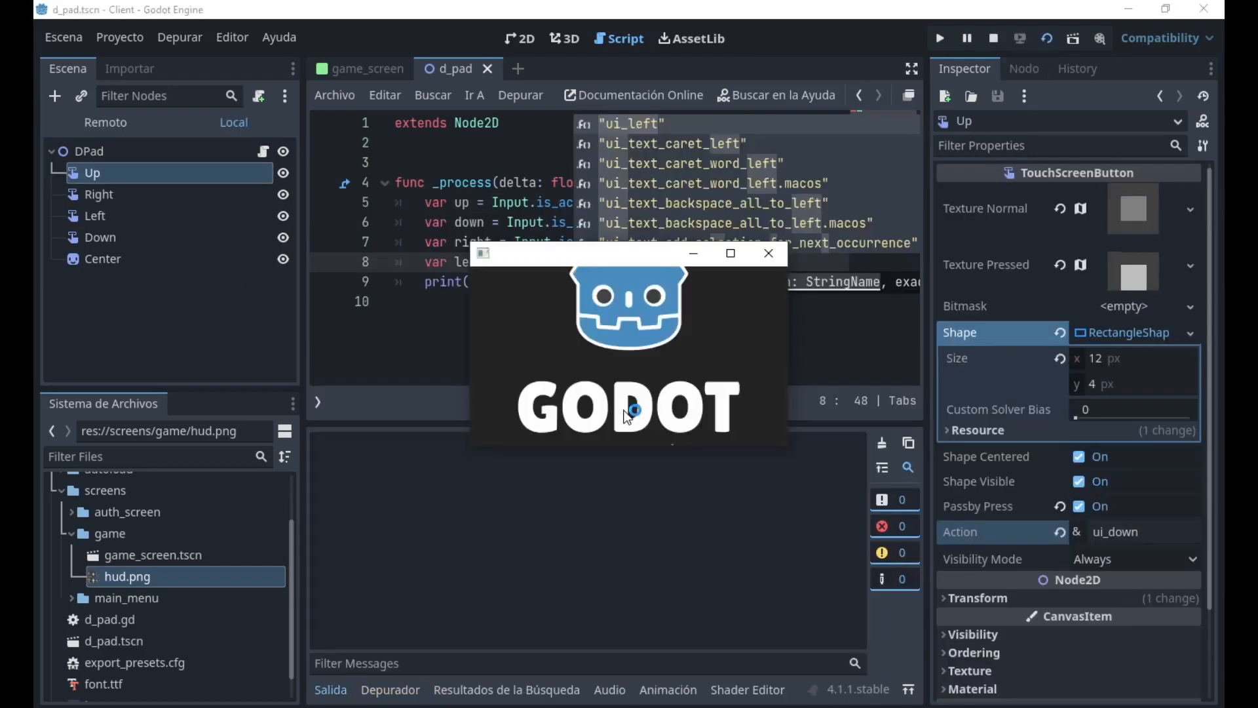
Test the on-screen Right and Down buttons in the running scene against the printed action states.
{"action": "left_click", "coordinate": [639, 348]}
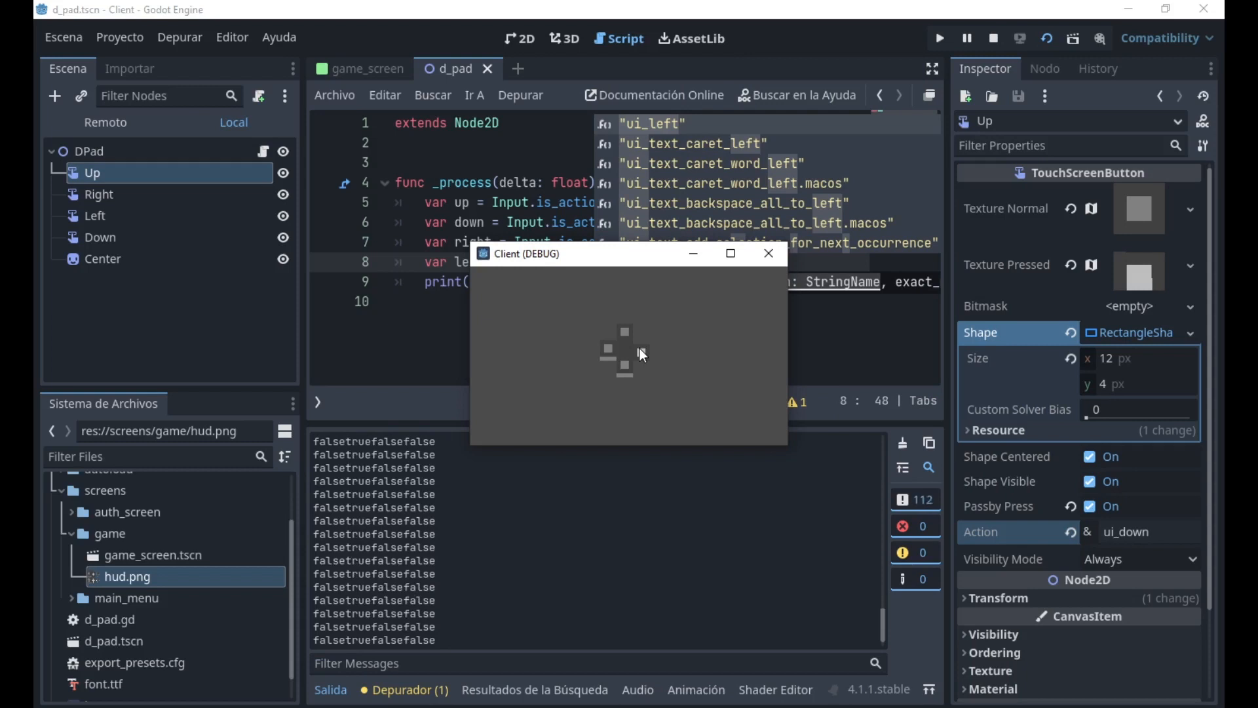
{"action": "left_click", "coordinate": [626, 369]}
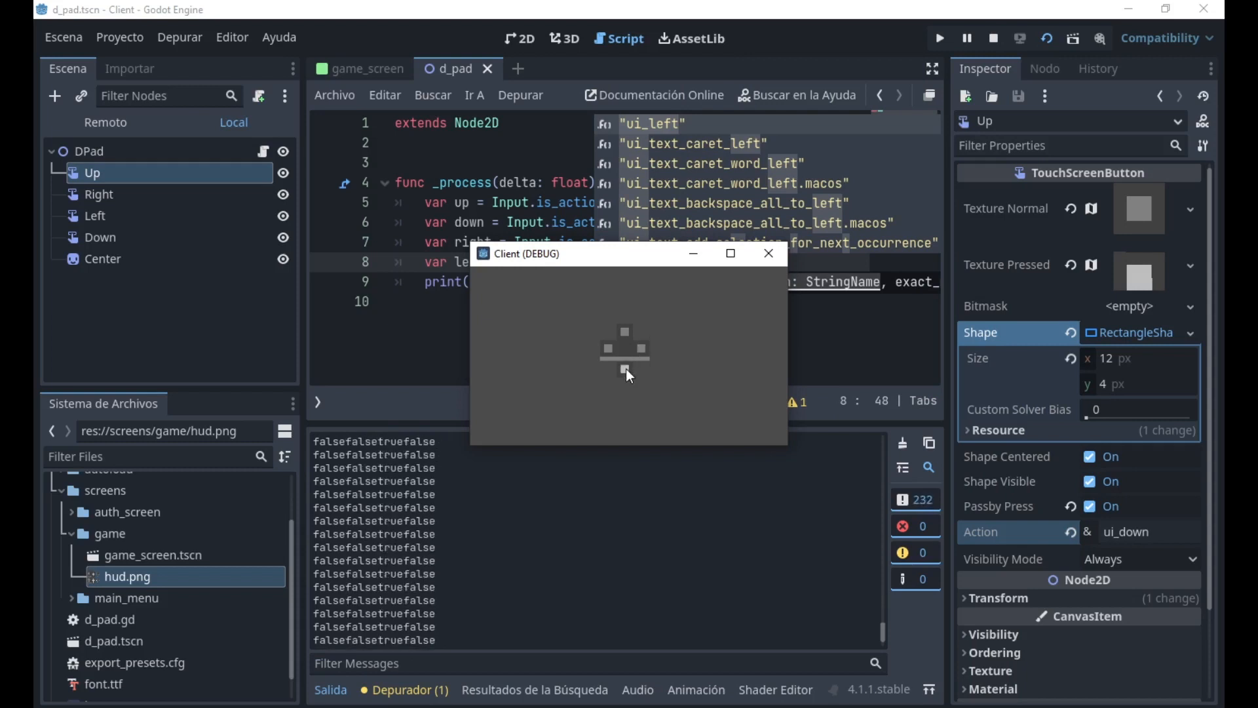
{"action": "mouse_move", "coordinate": [626, 369]}
{"action": "left_mouse_down"}
{"action": "mouse_move", "coordinate": [647, 344]}
{"action": "mouse_move", "coordinate": [630, 324]}
{"action": "mouse_move", "coordinate": [605, 339]}
{"action": "mouse_move", "coordinate": [622, 368]}
{"action": "left_mouse_up"}
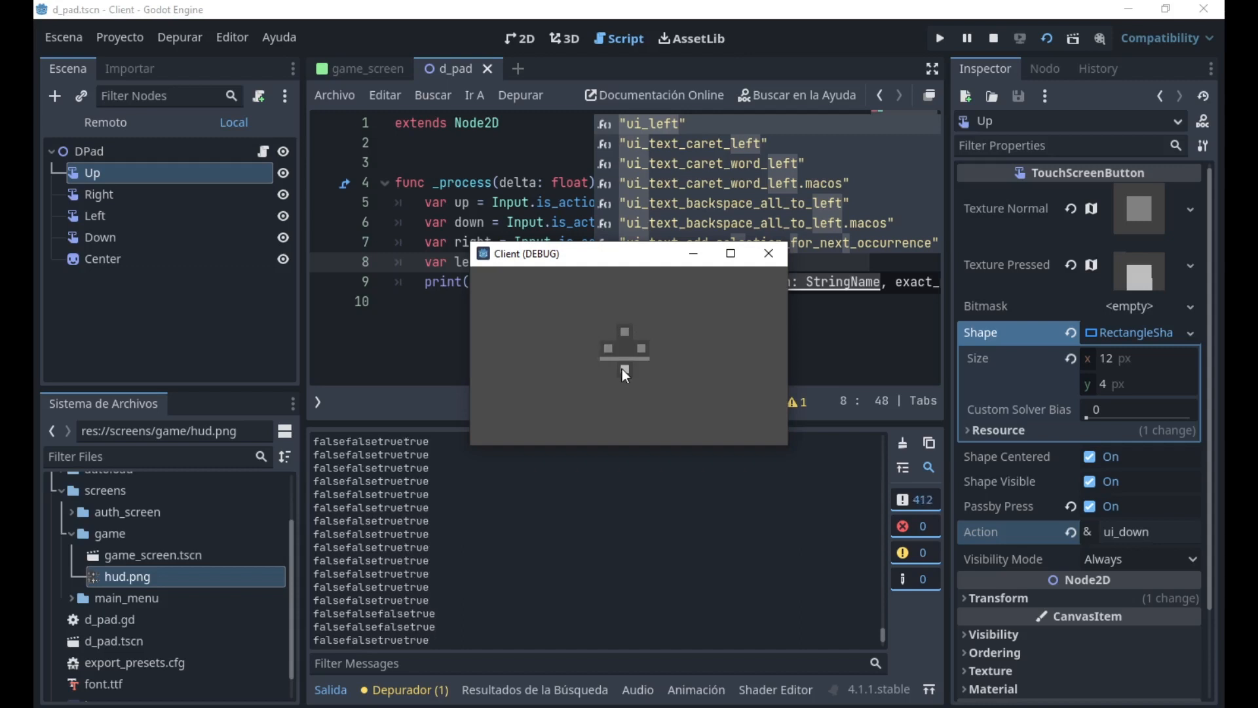